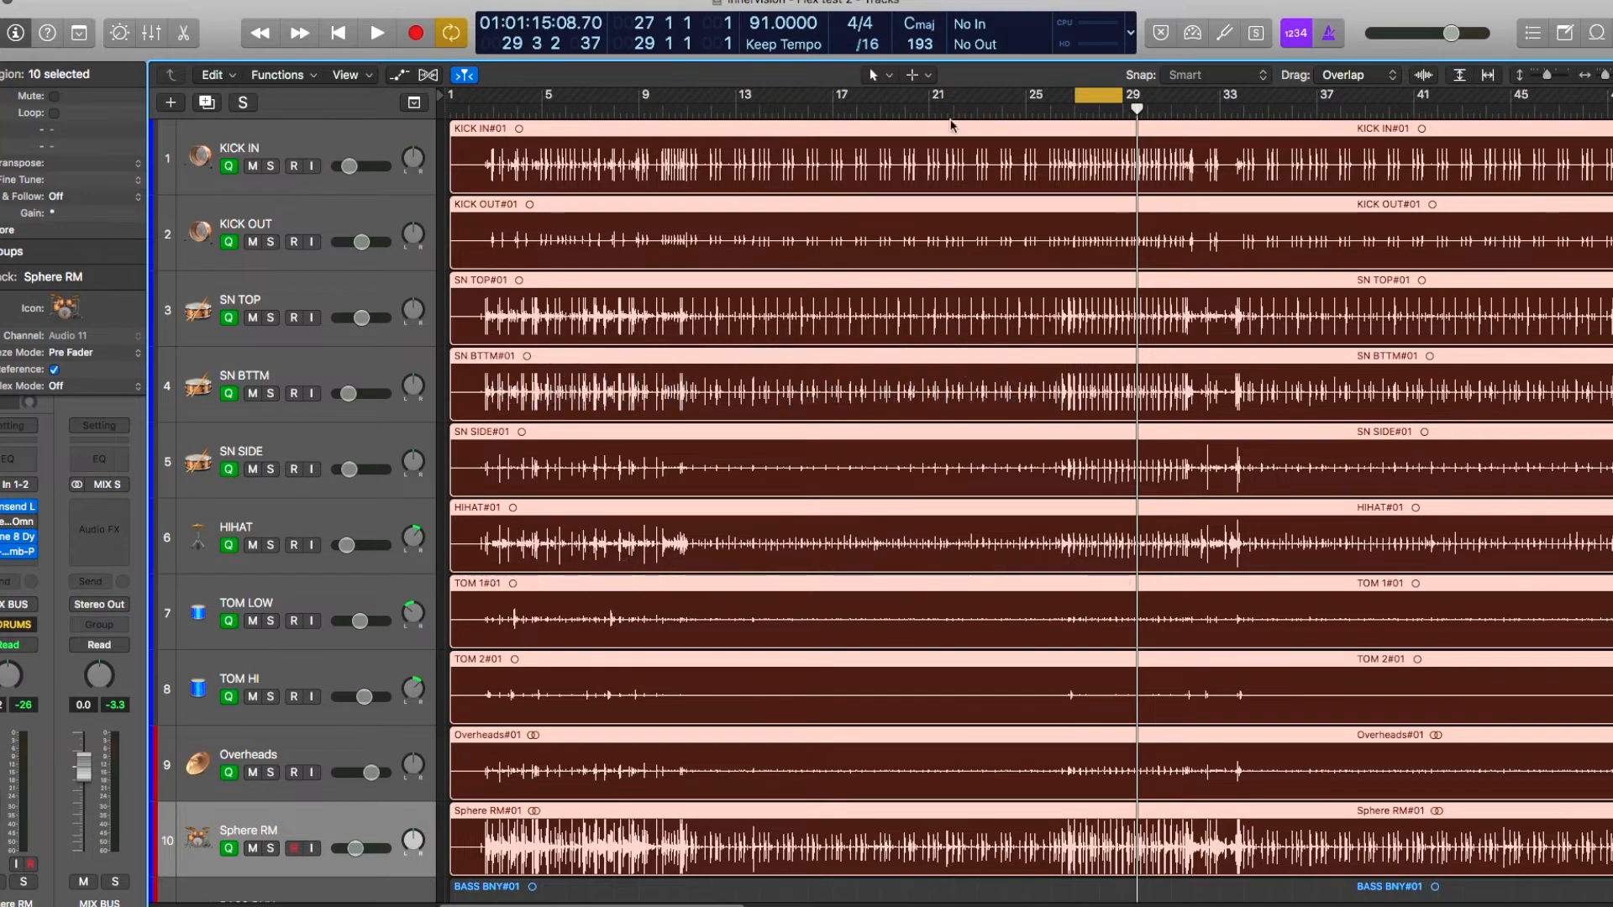
- Turn off the cycle range and play the drum tracks against the metronome
left_click(1095, 101)
left_click(1326, 47)
key("space")
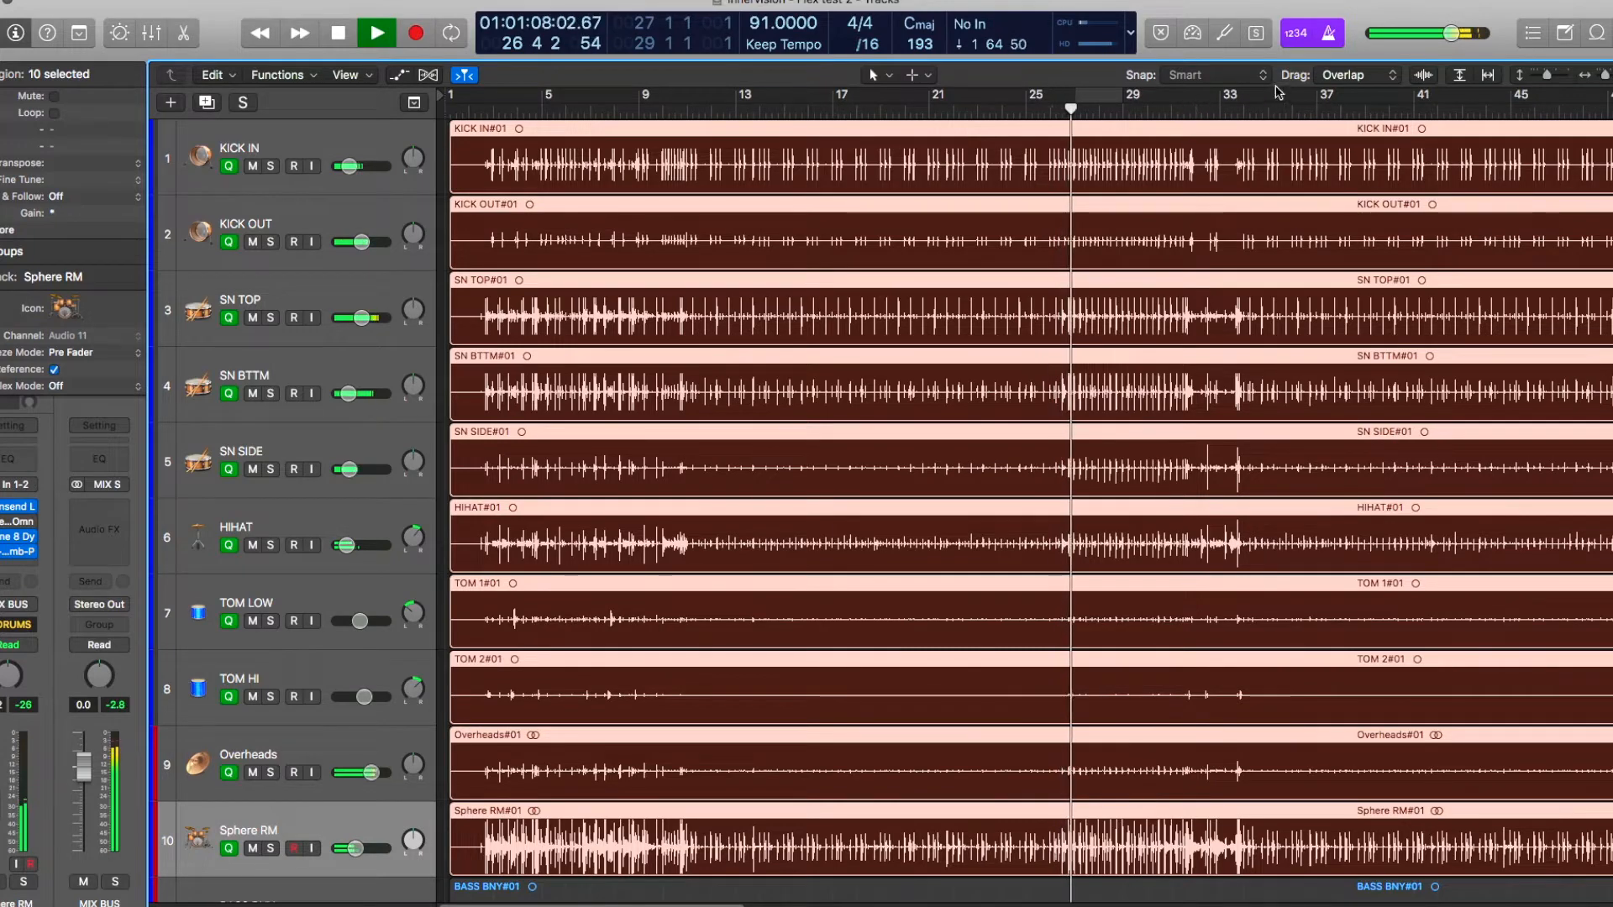
- Set the metronome's audio click output to 1-2 in the project's metronome settings
right_click(1323, 35)
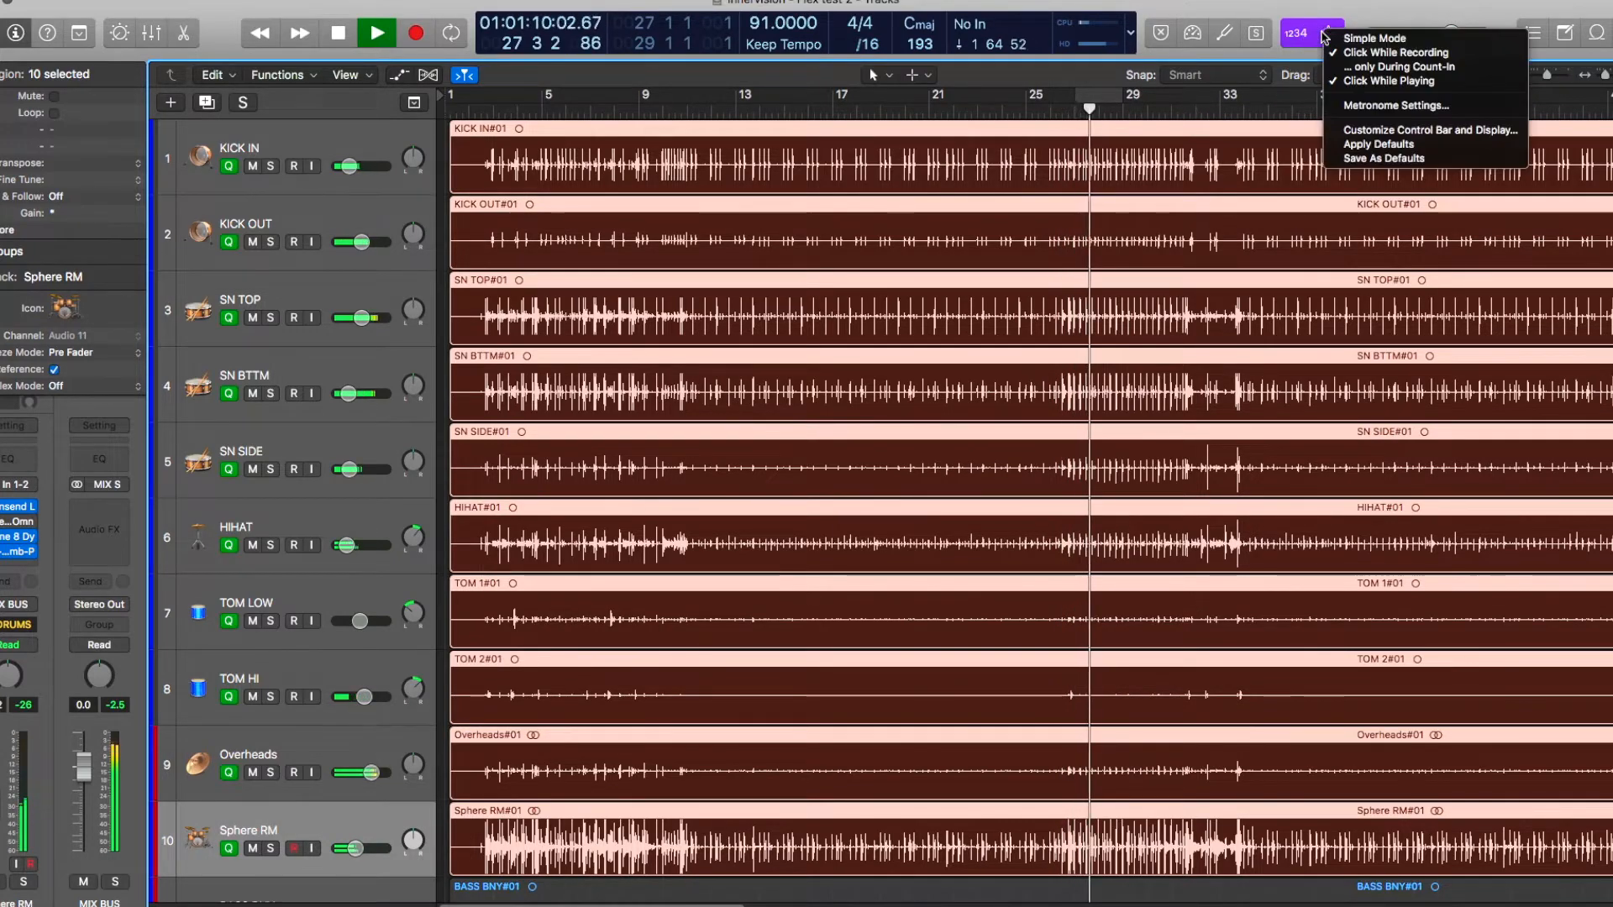
left_click(1394, 105)
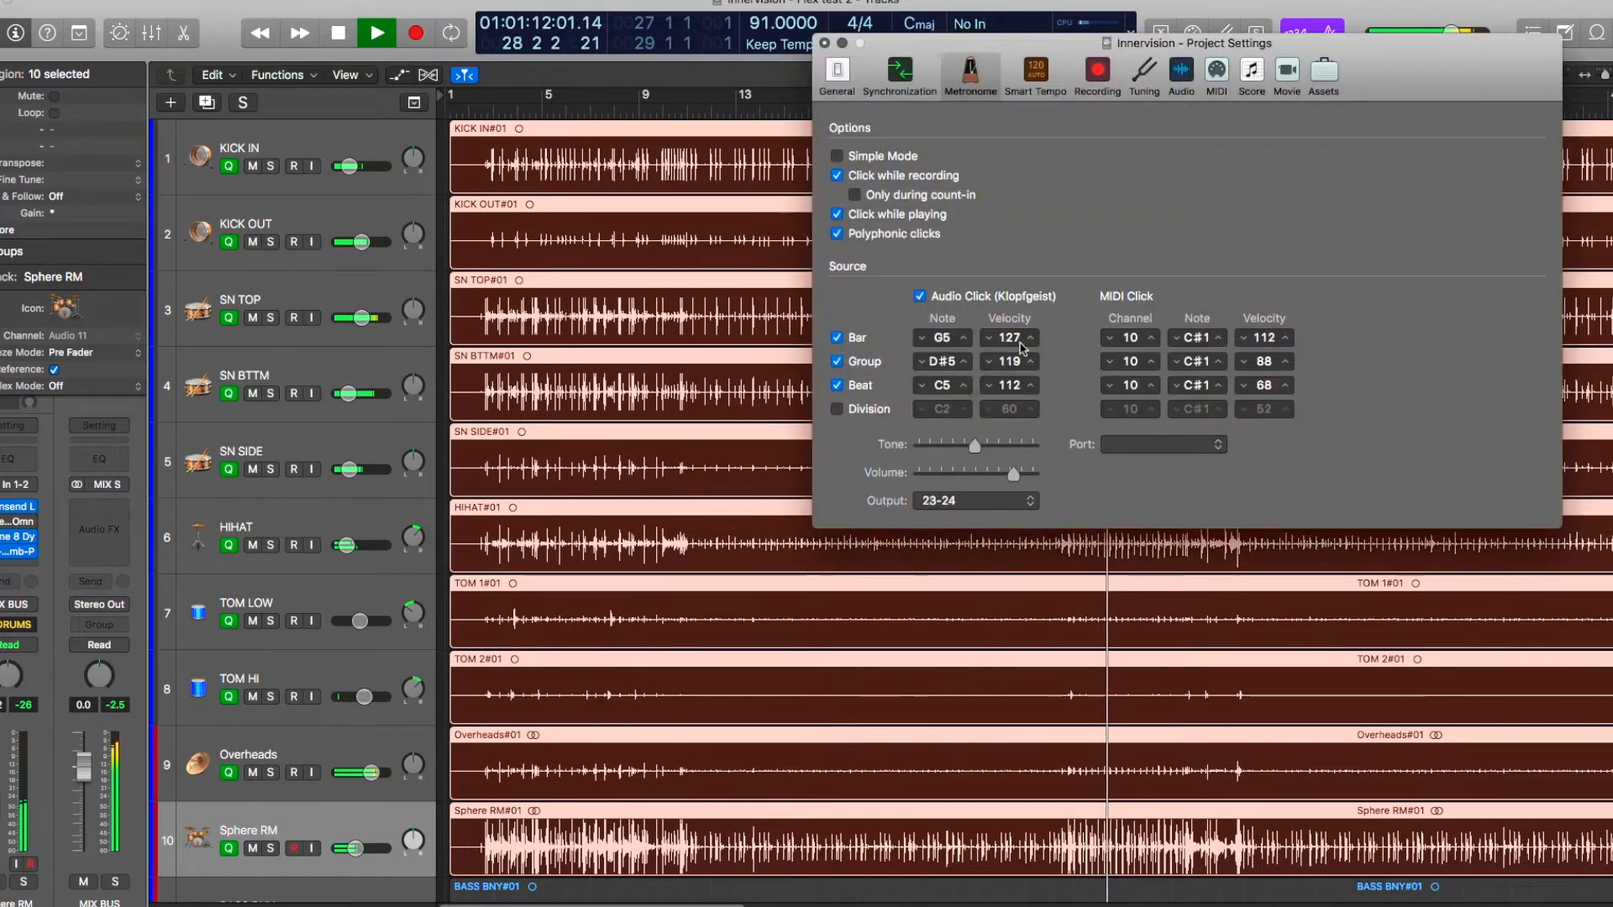
left_click(974, 501)
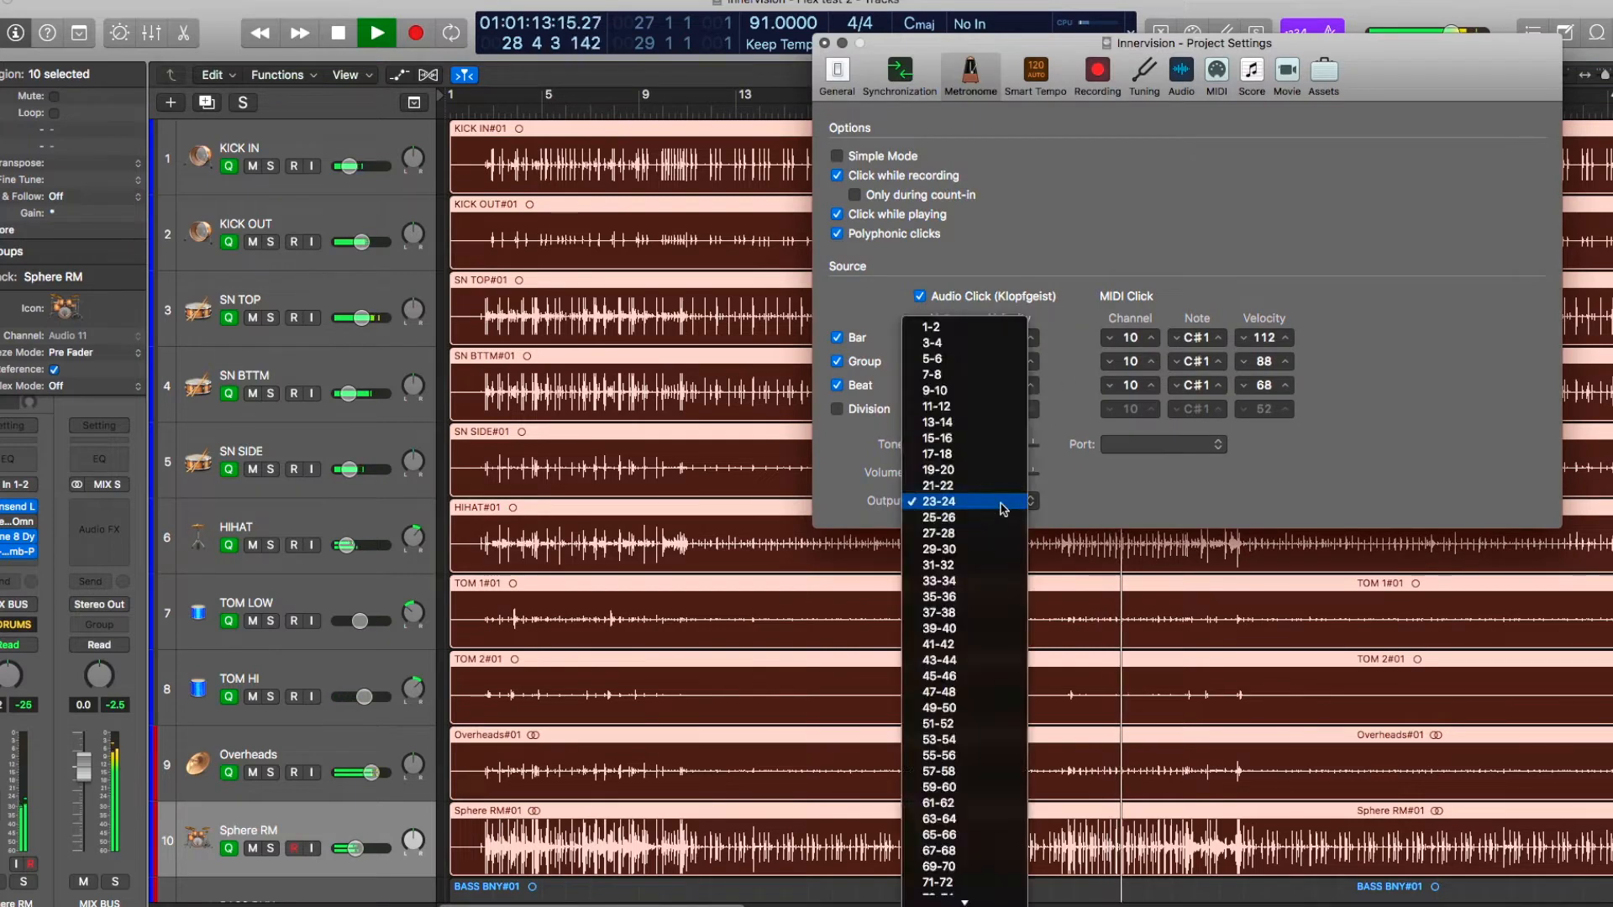
left_click(981, 326)
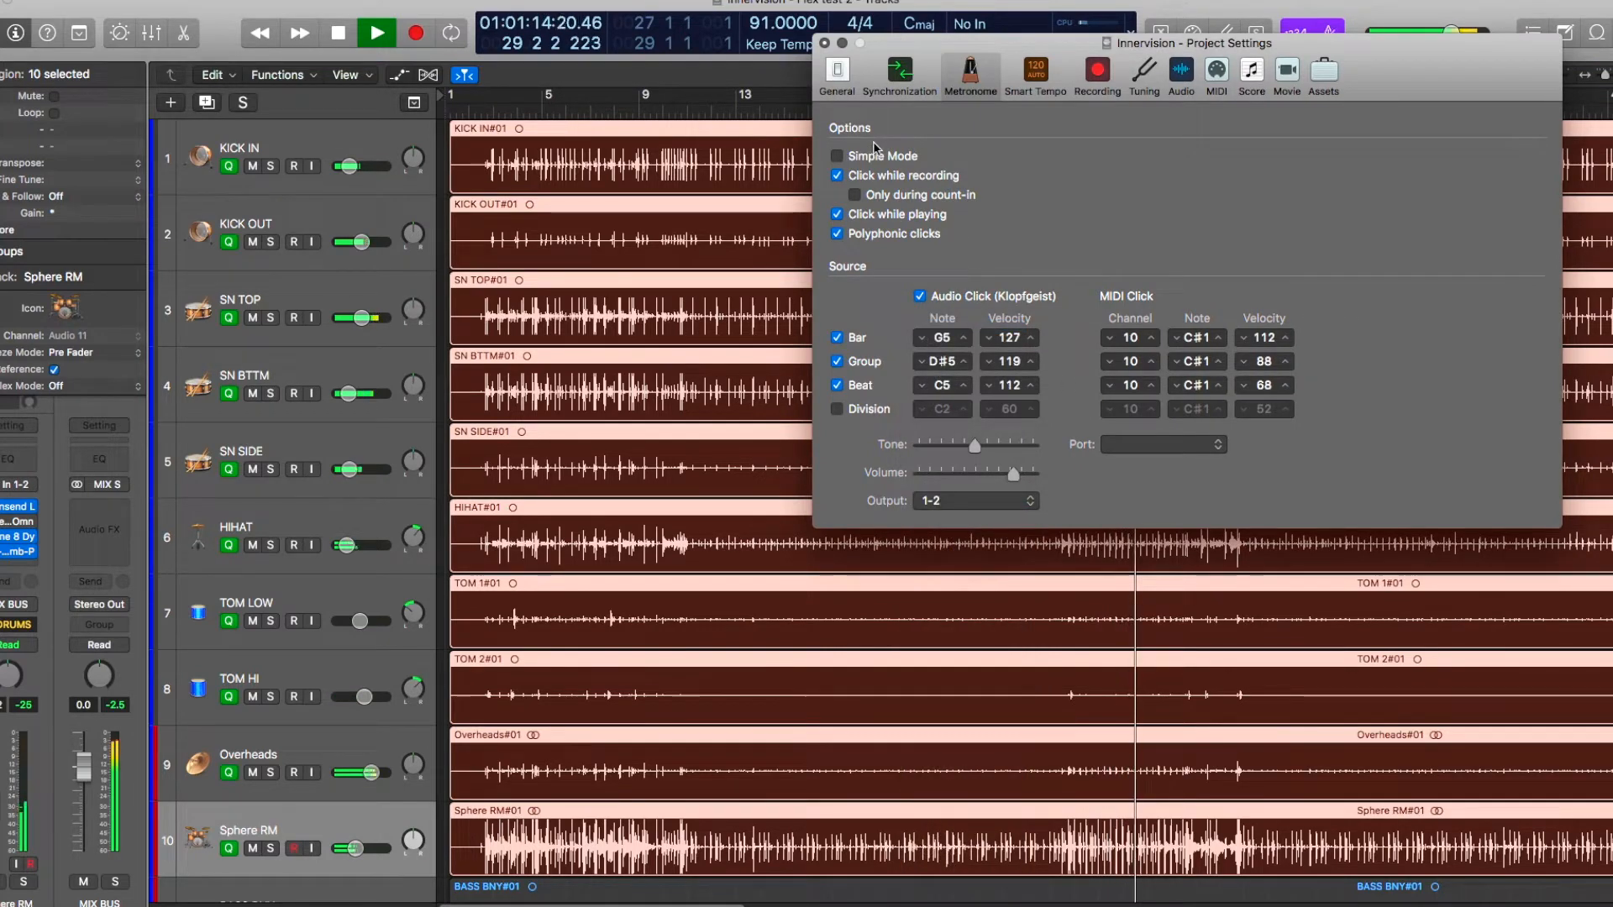
left_click(826, 42)
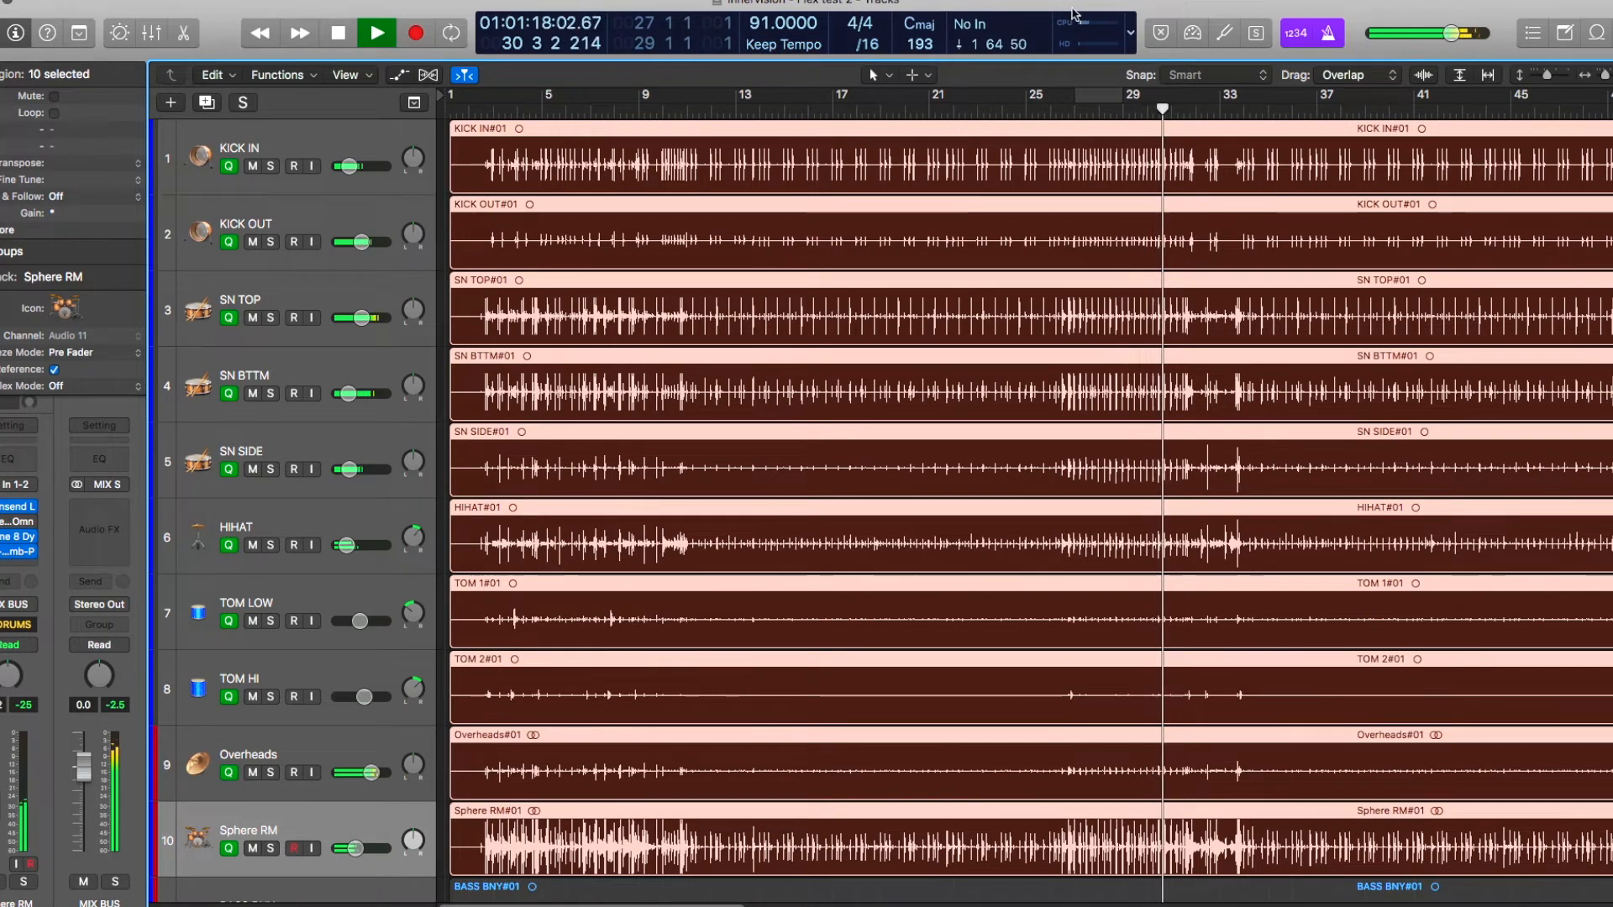
- Stop playback and turn the cycle range from bar 27 to bar 29 back on
key("space")
left_click(1333, 35)
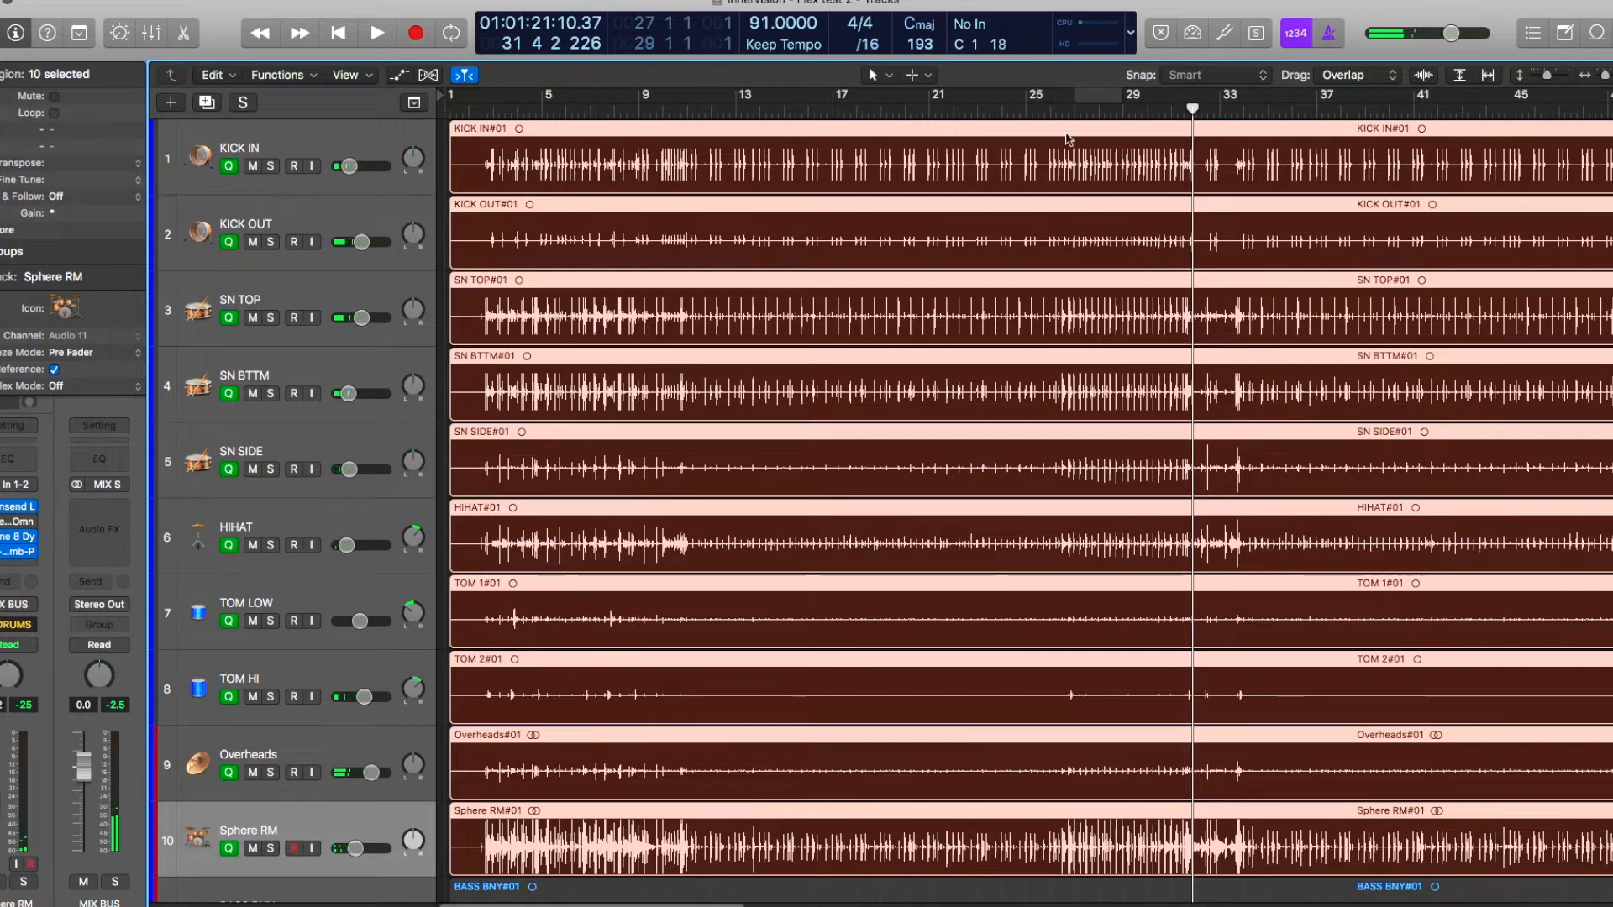
left_click(1096, 96)
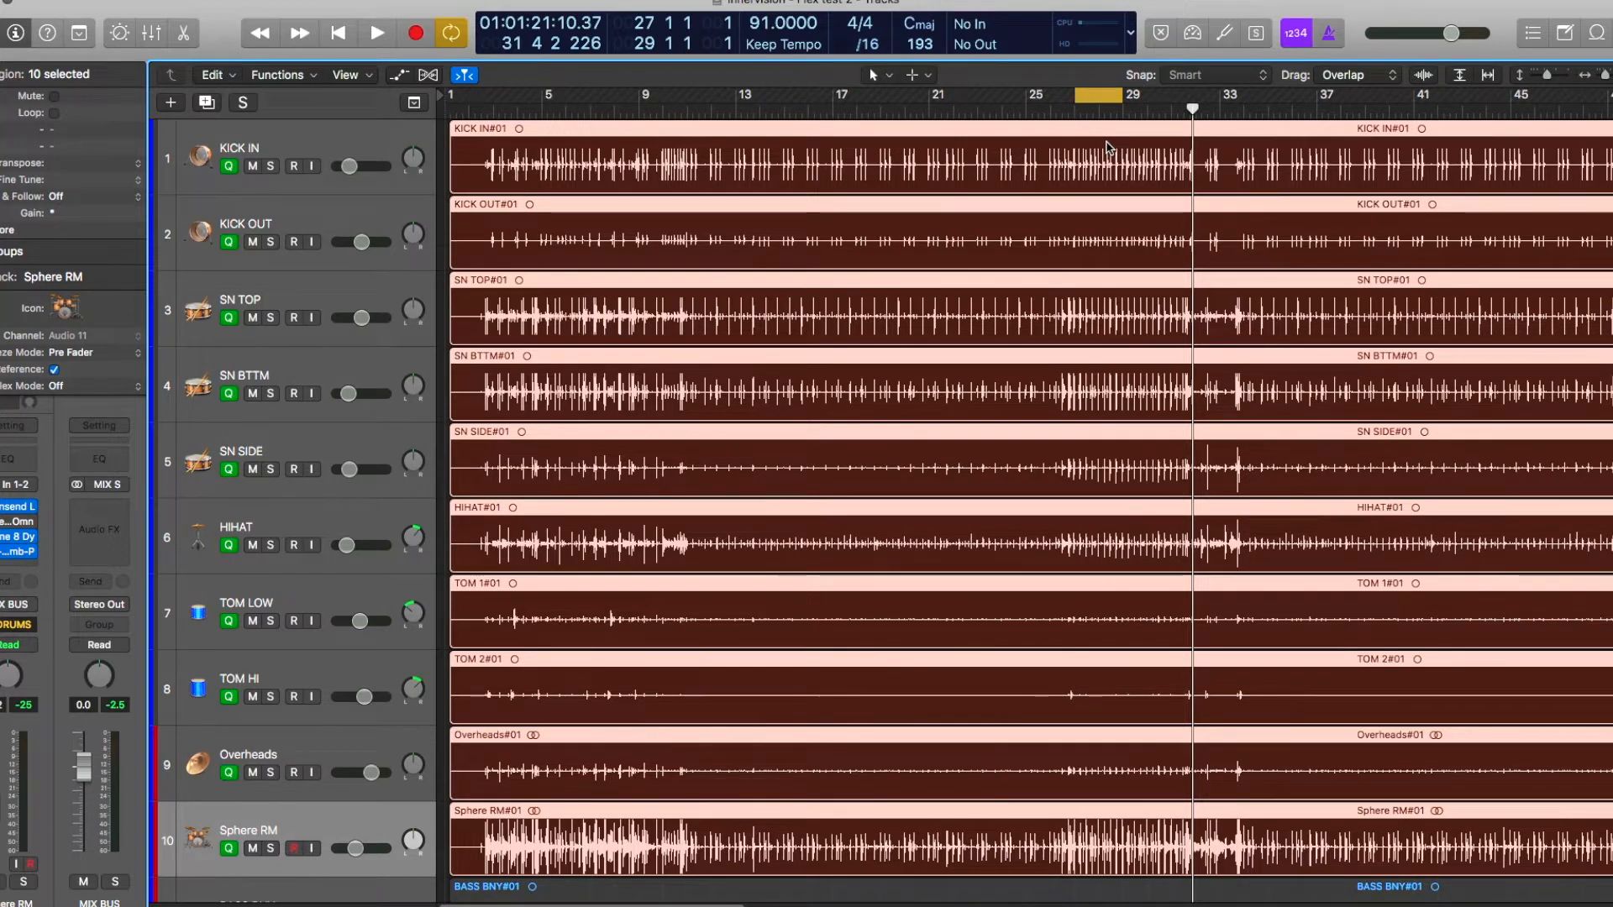
- Select the mixer channels from KICK IN through Sphere RM and check their group assignment
left_click(304, 140)
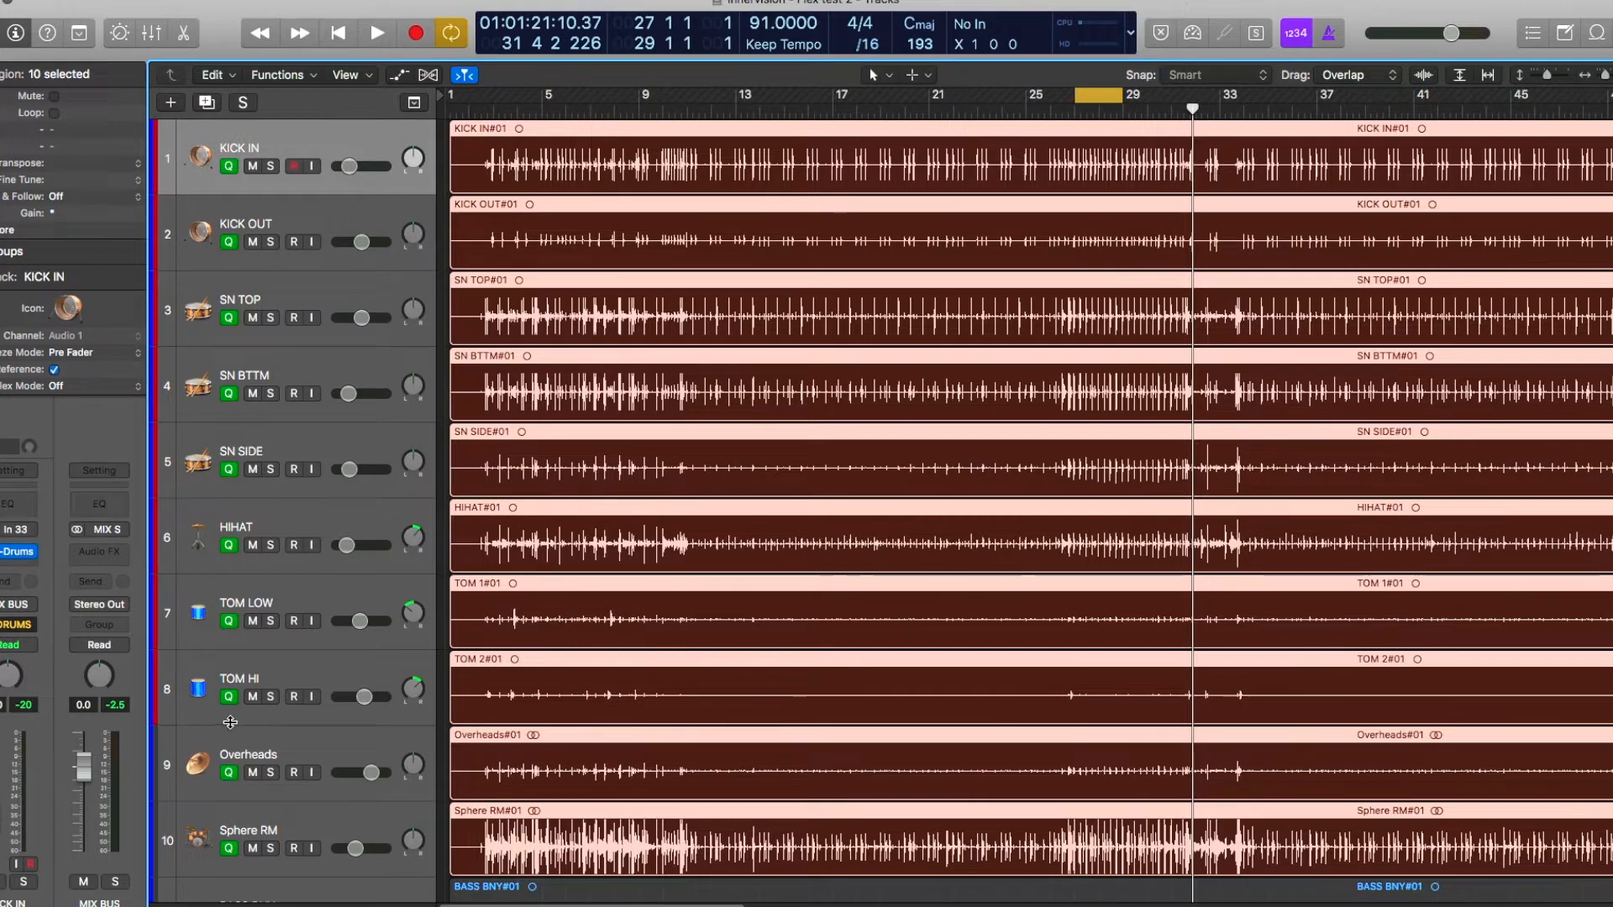
key("x")
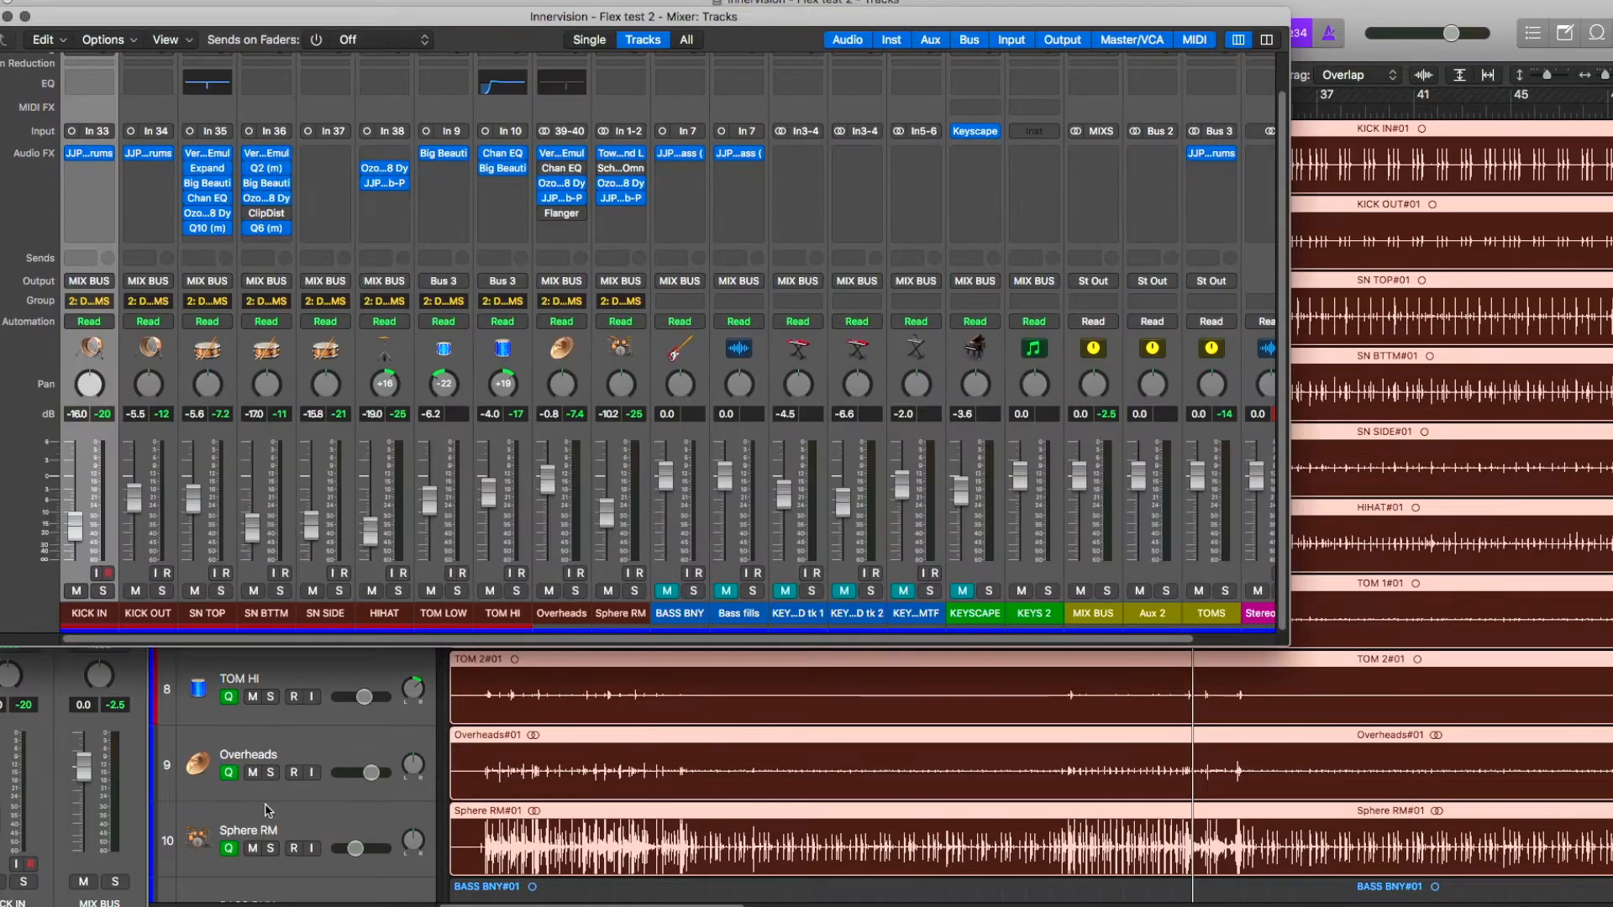
left_click(617, 620, "shift")
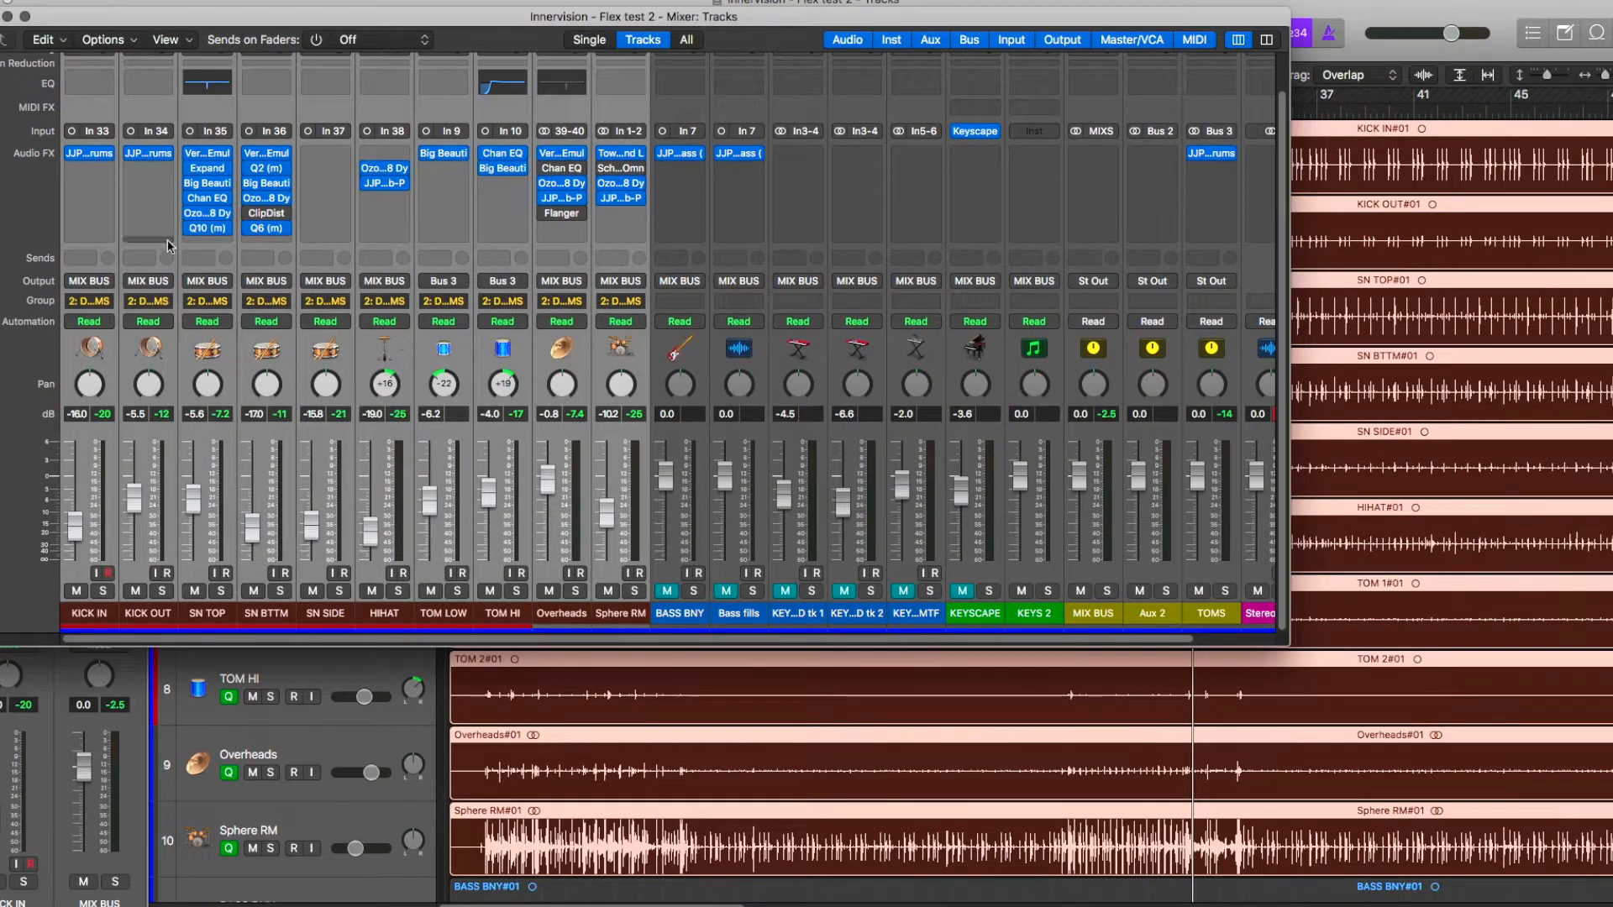
left_click(210, 301)
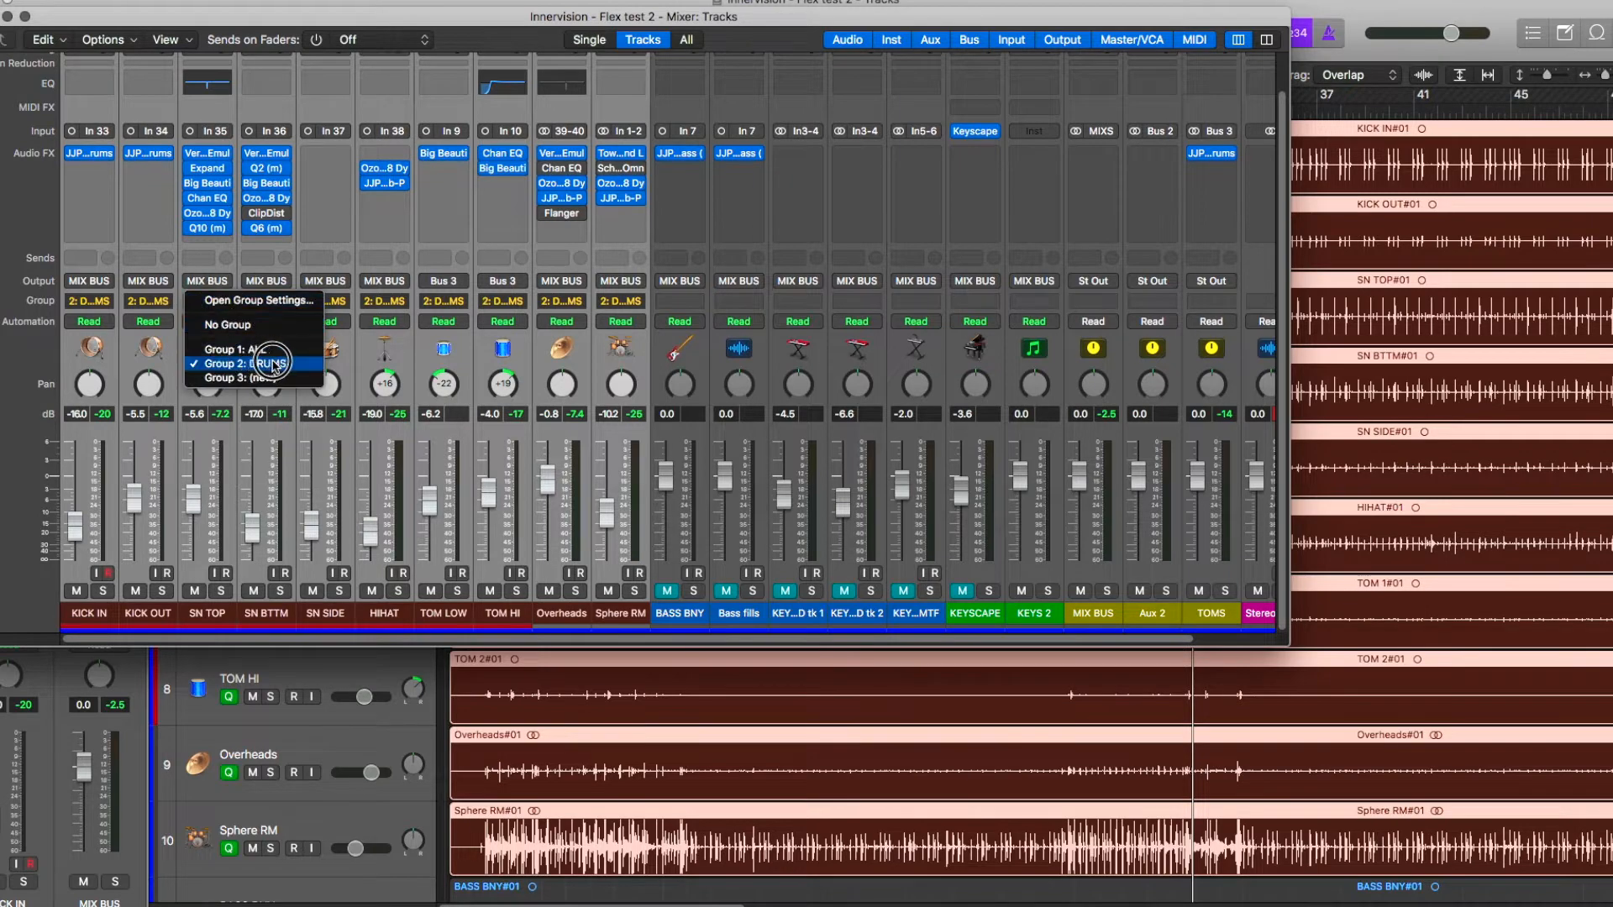
left_click(332, 270)
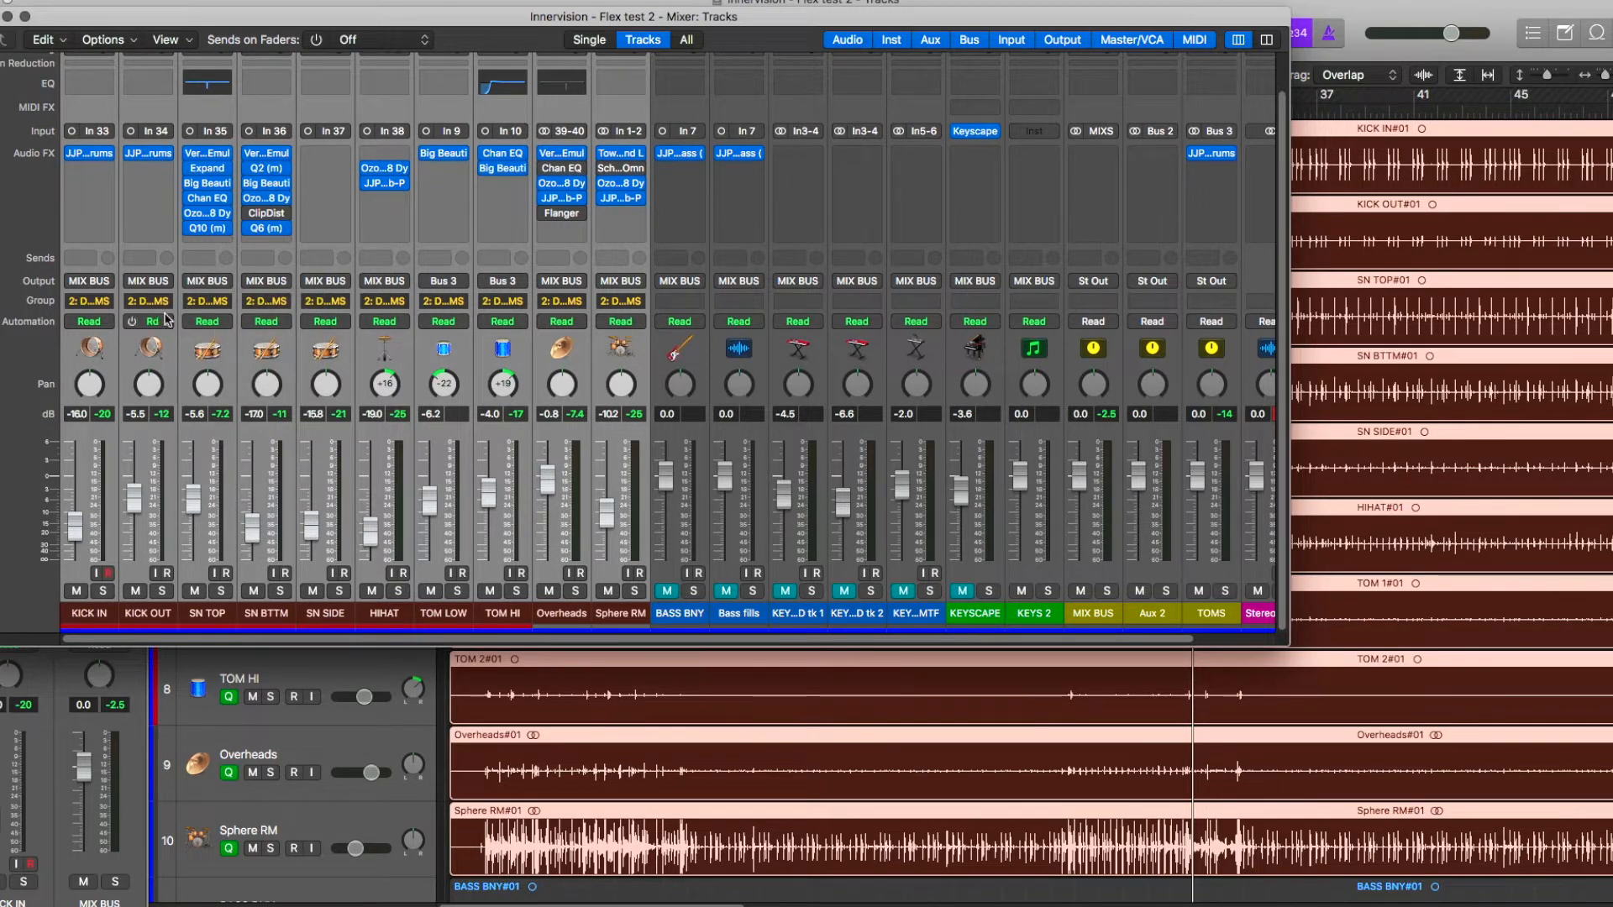
- Open the group settings to review the DRUMS group's Editing and Quantize-Locked options, and return to the tracks
left_click(206, 300)
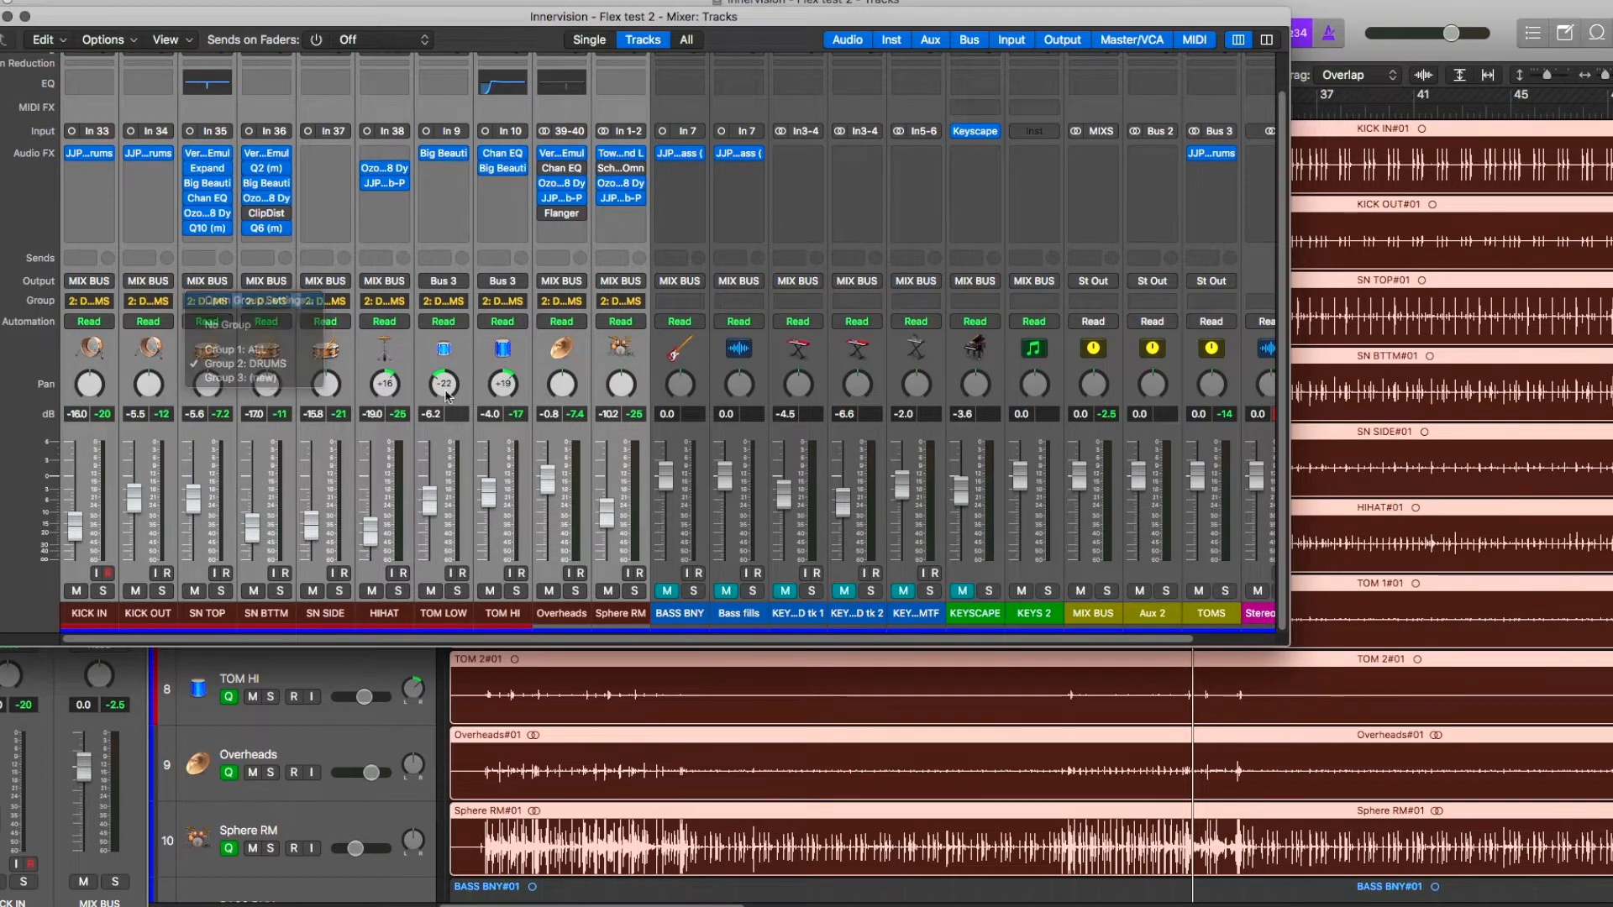
left_click(261, 300)
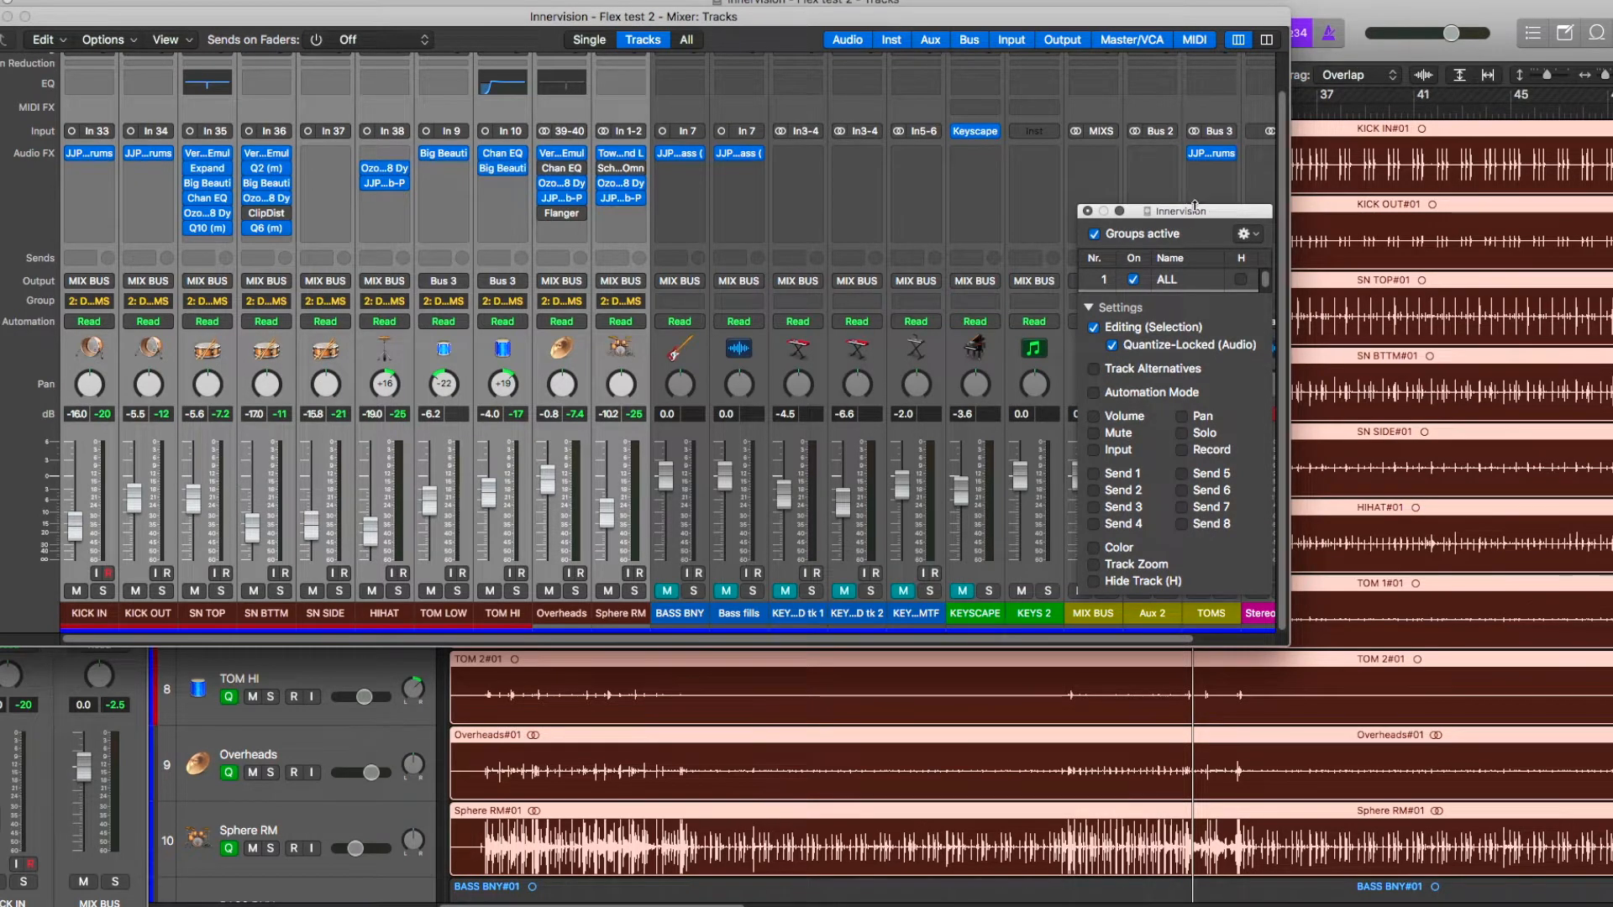
left_click_drag(1194, 211, 988, 224)
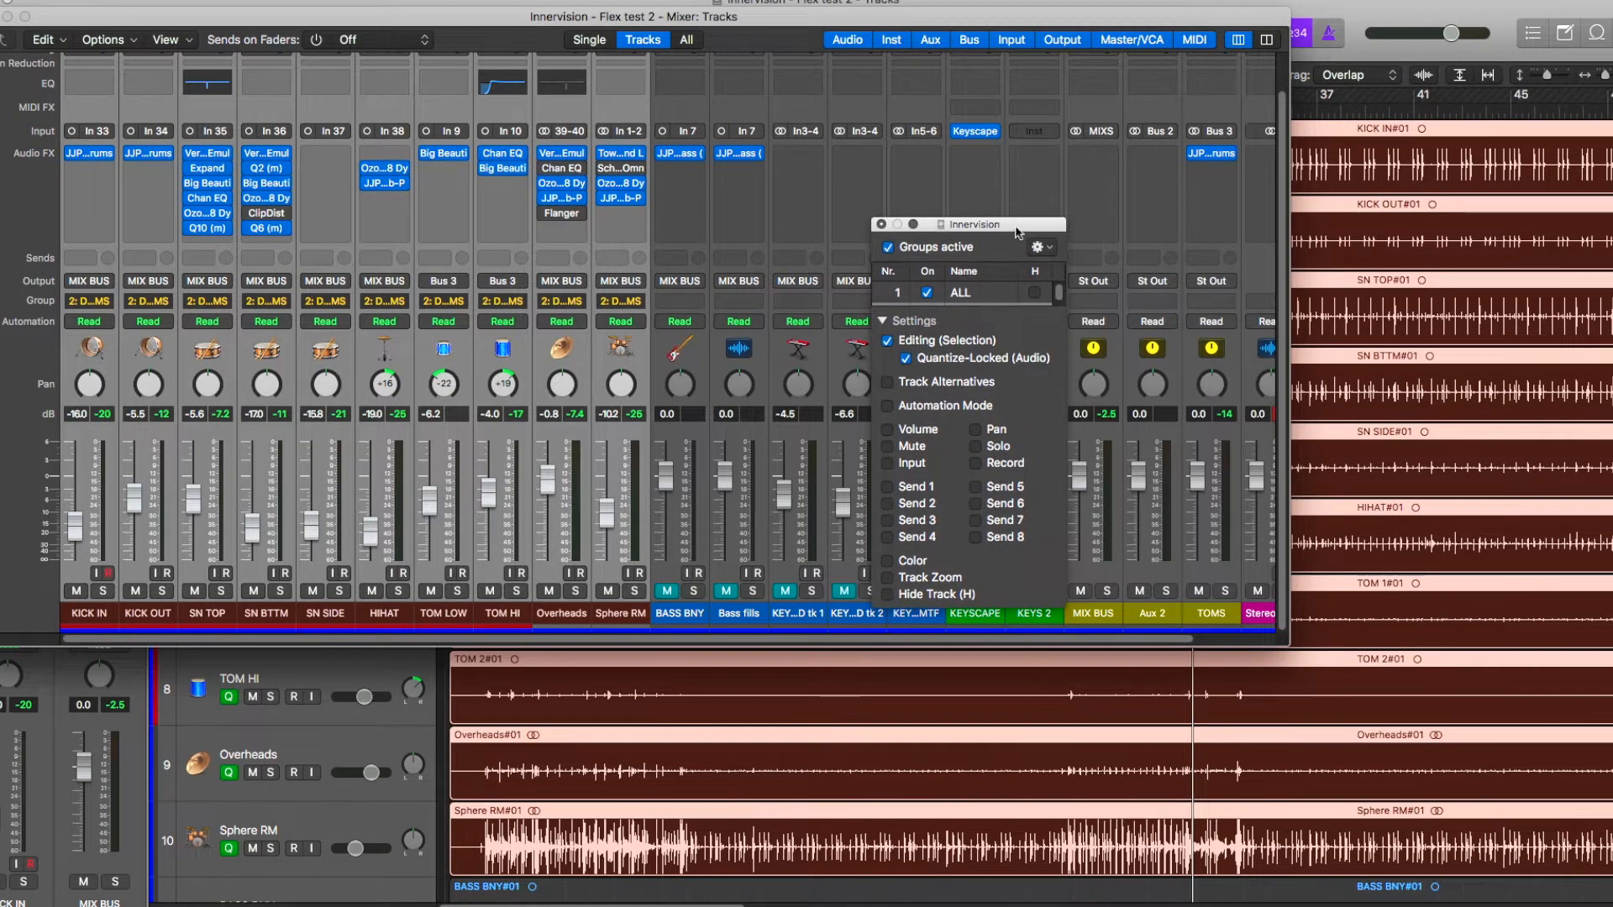
left_click_drag(1014, 218, 1013, 73)
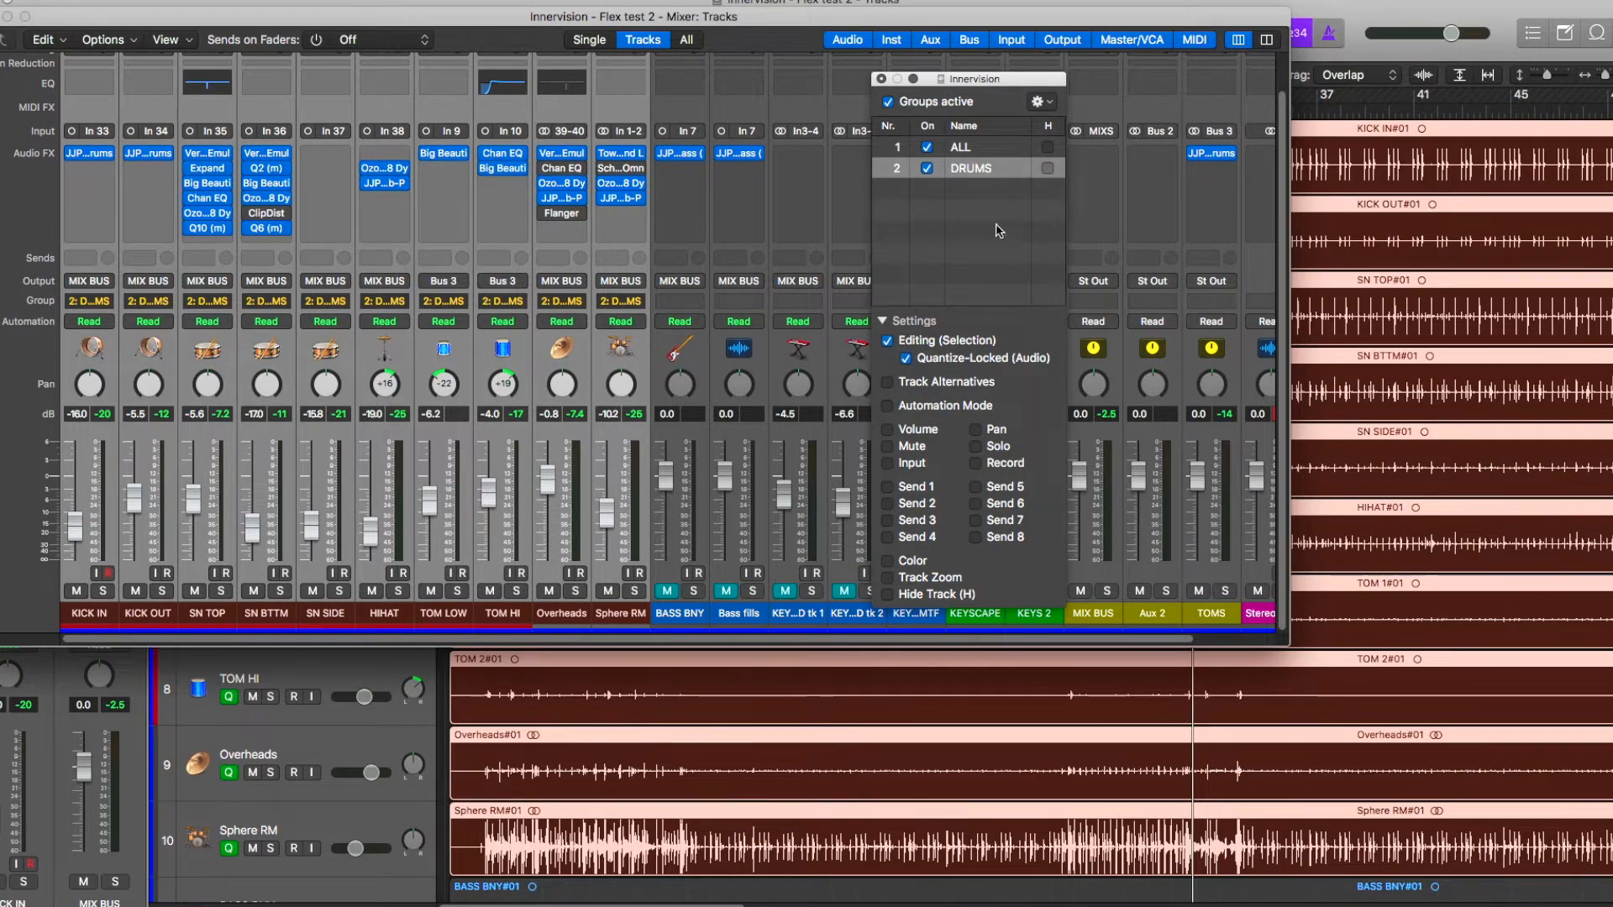
left_click(881, 78)
left_click(1326, 7)
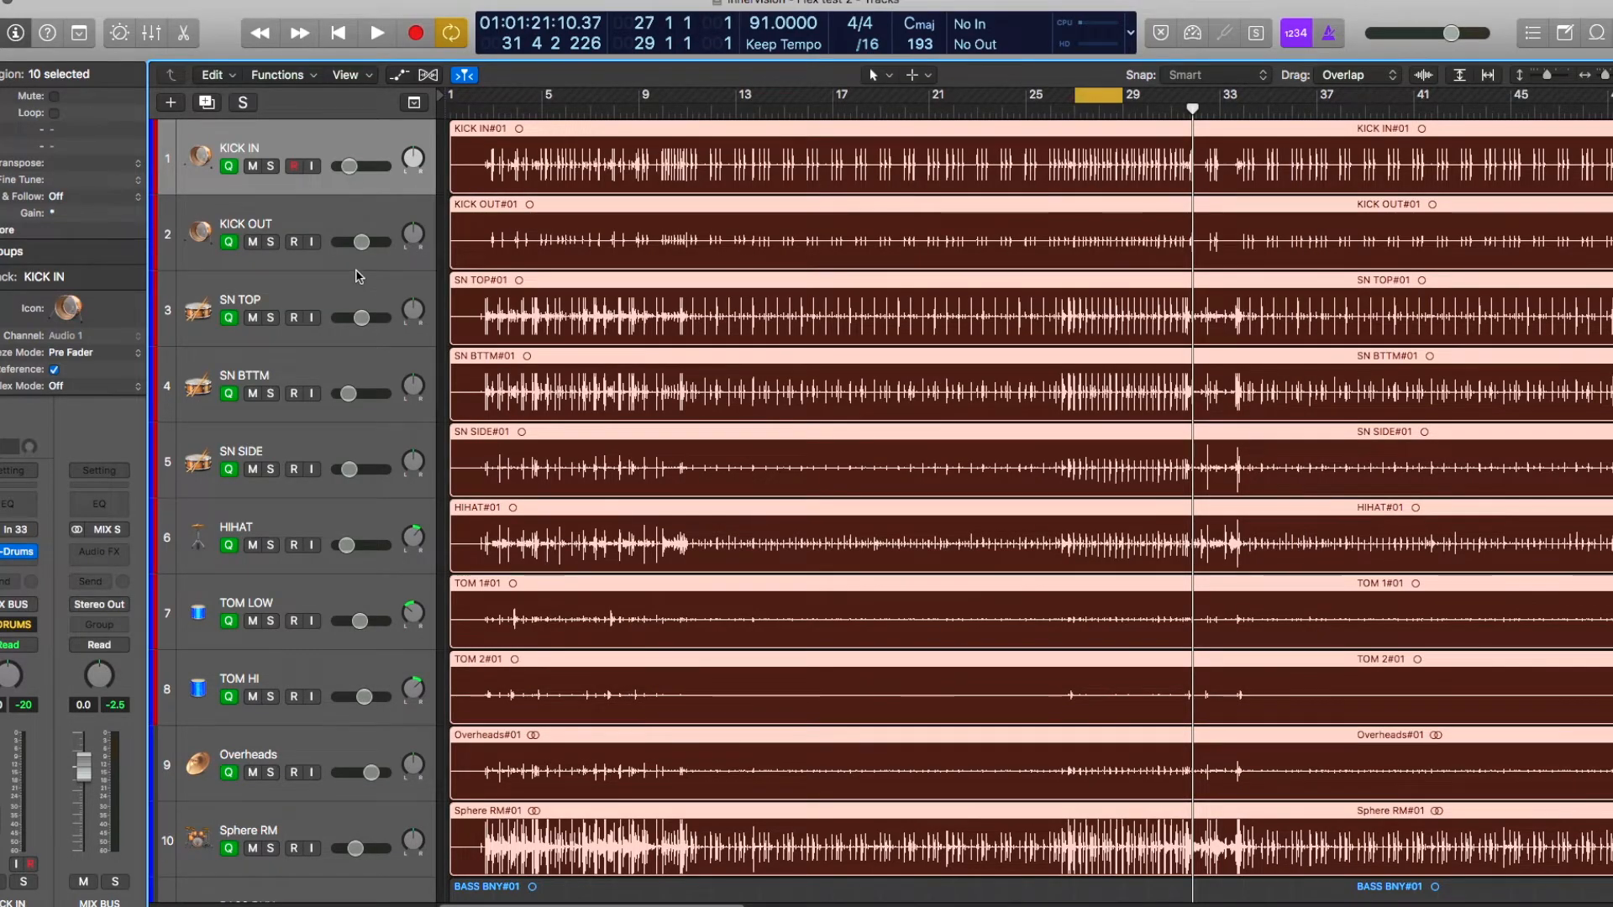
- Switch the track groups off to select the KICK OUT and KICK IN tracks individually, and switch the groups back on
key("shift+g")
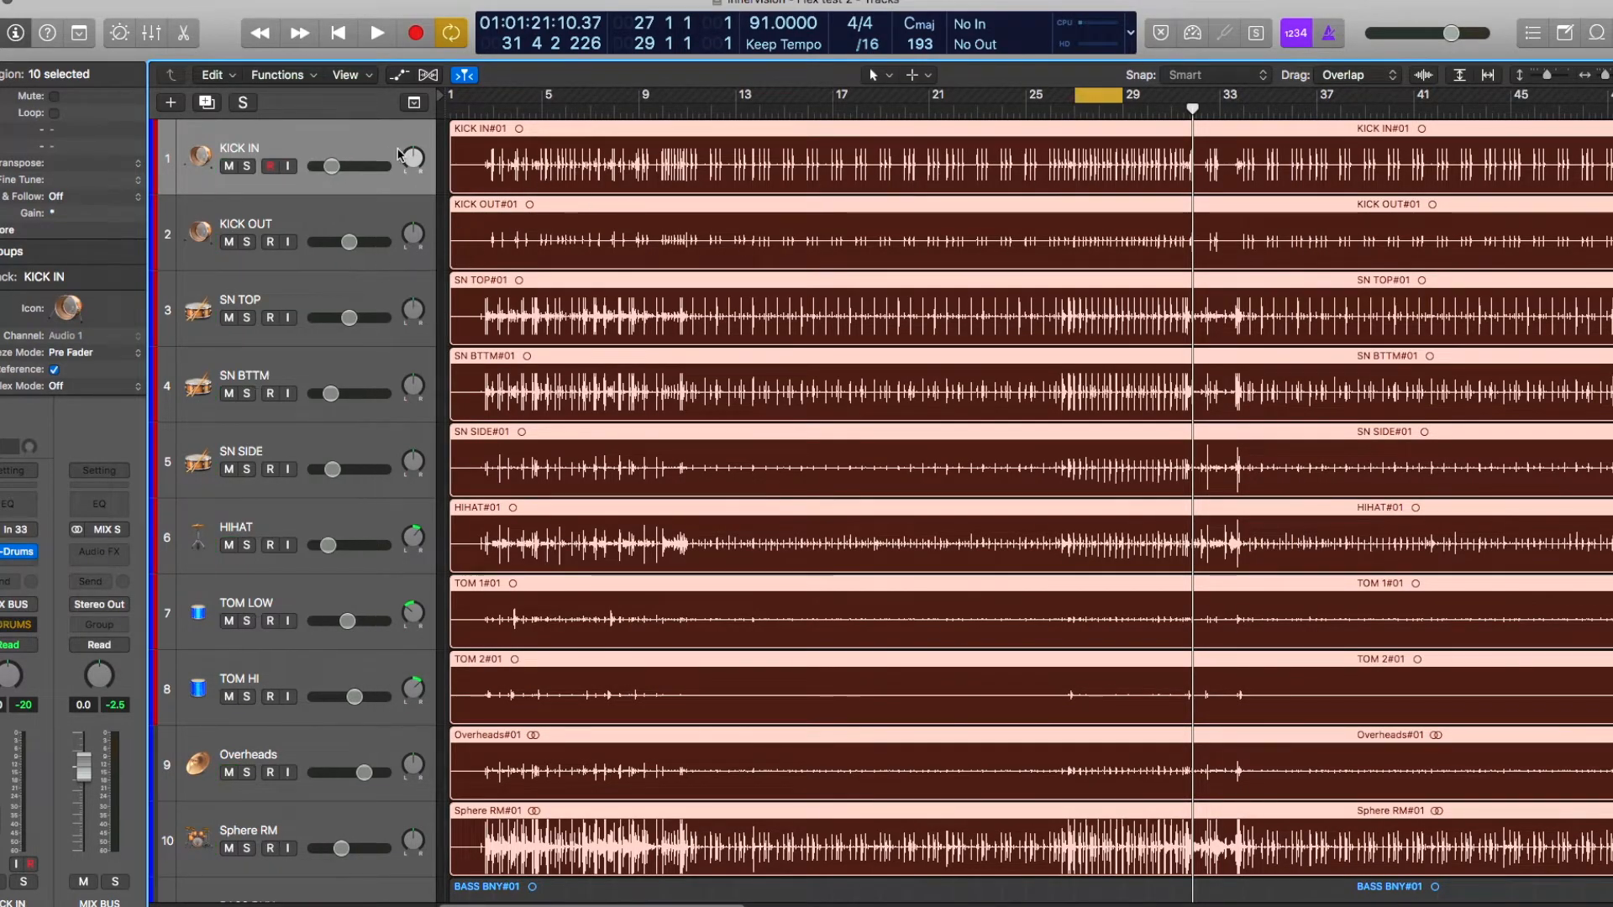
left_click(378, 210)
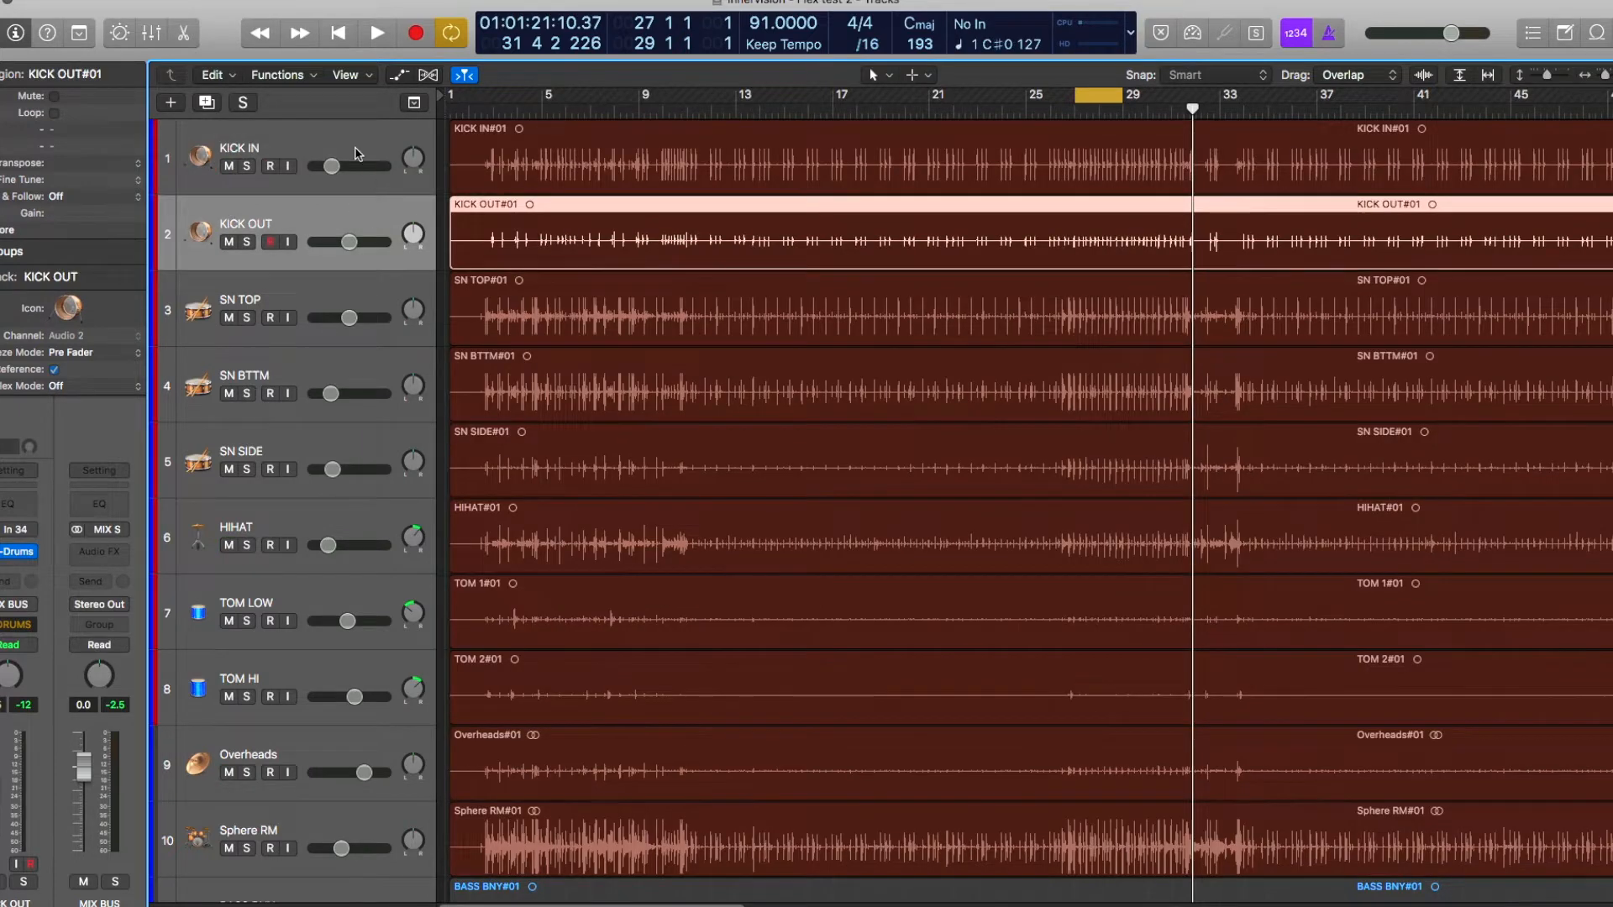
left_click(359, 157)
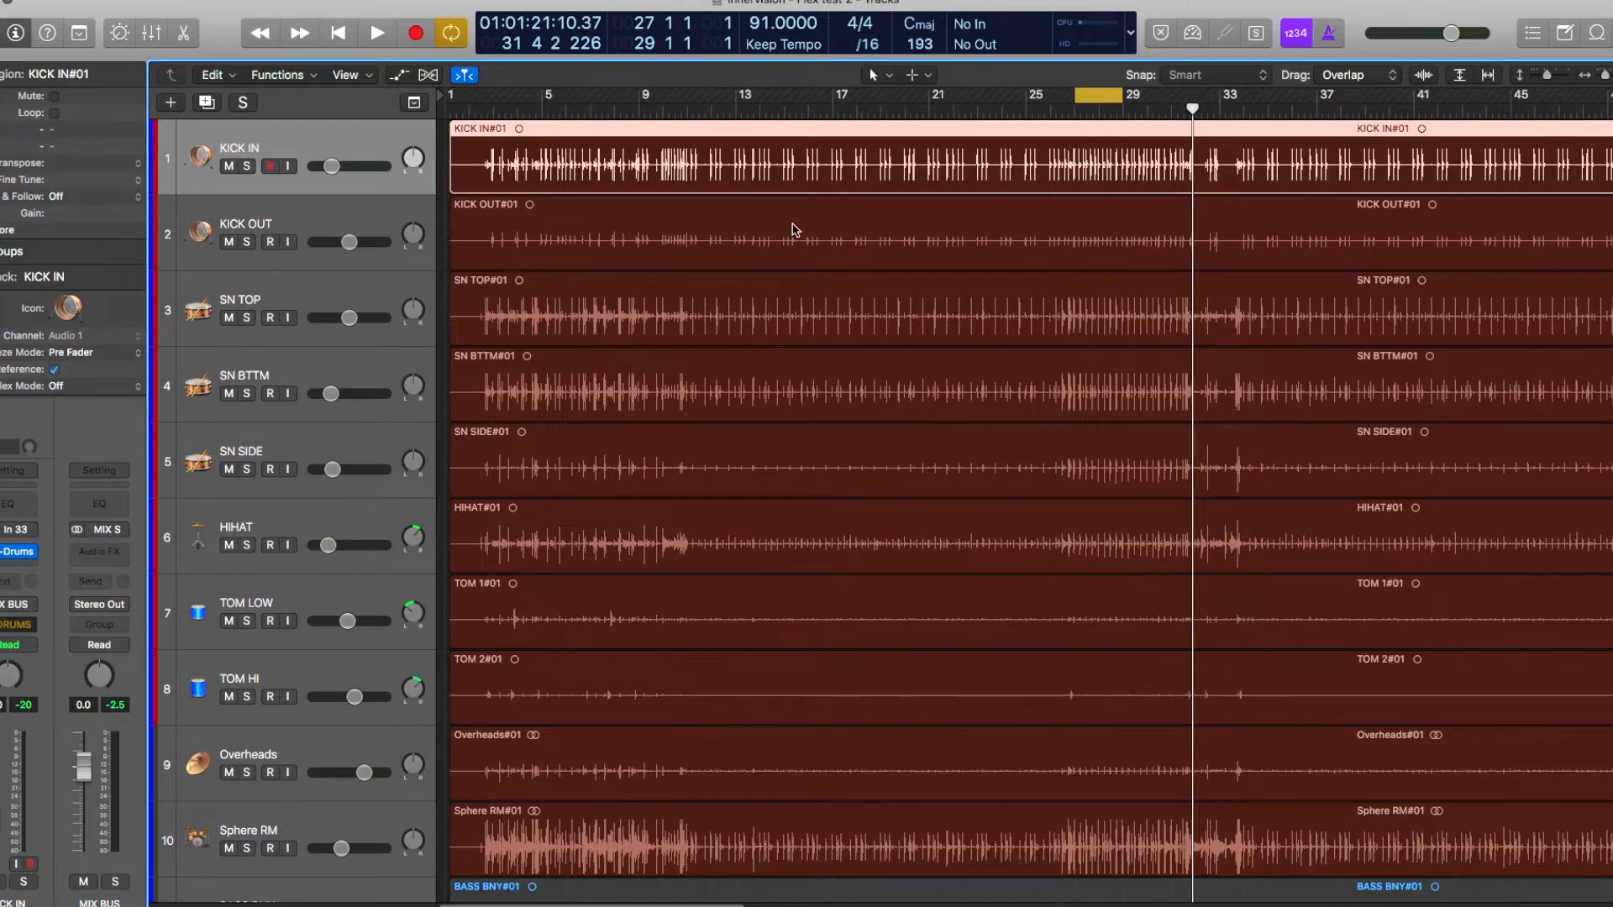
key("shift+g")
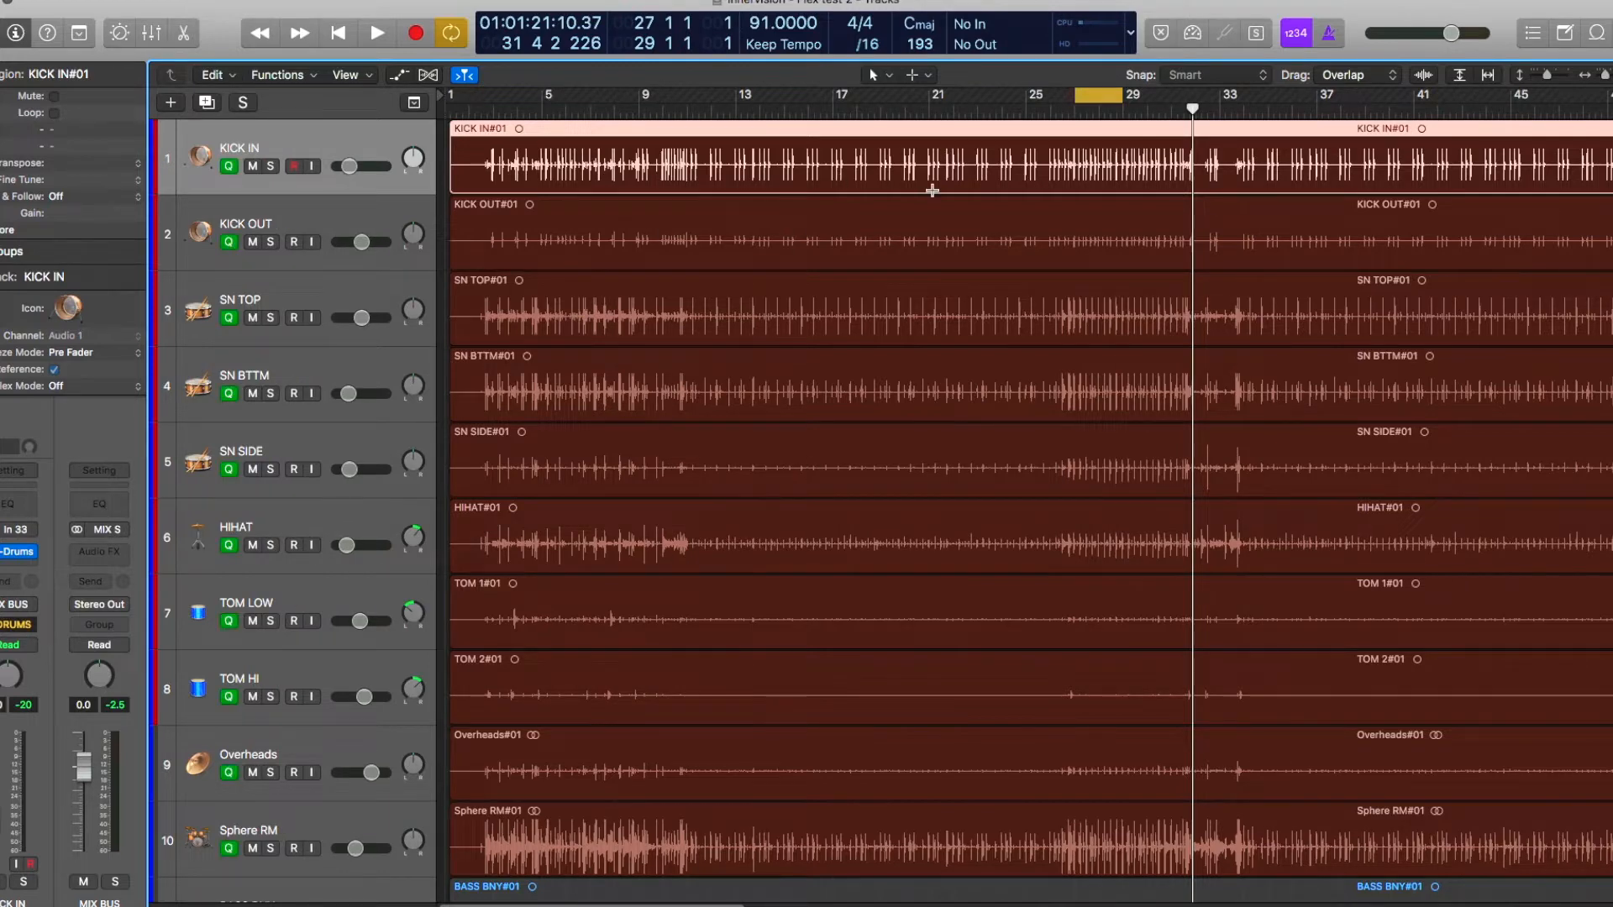
- Split all grouped drum regions at about bar 24 with the Scissors tool and delete the parts after the cut
left_click(990, 206)
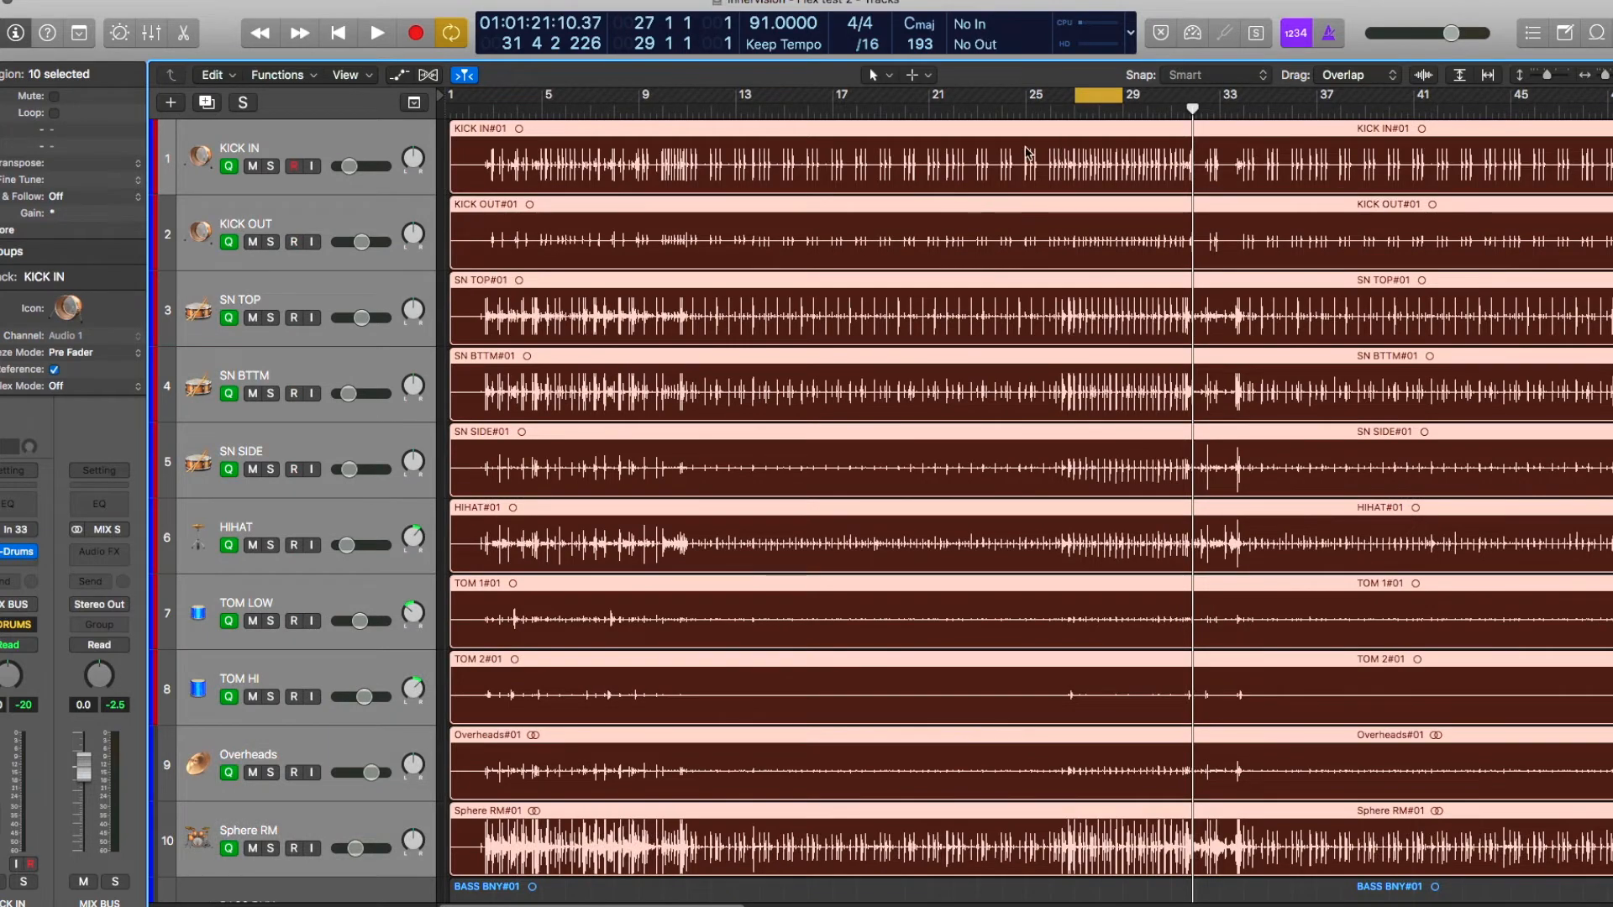
key("t")
key("i")
left_click(1004, 172)
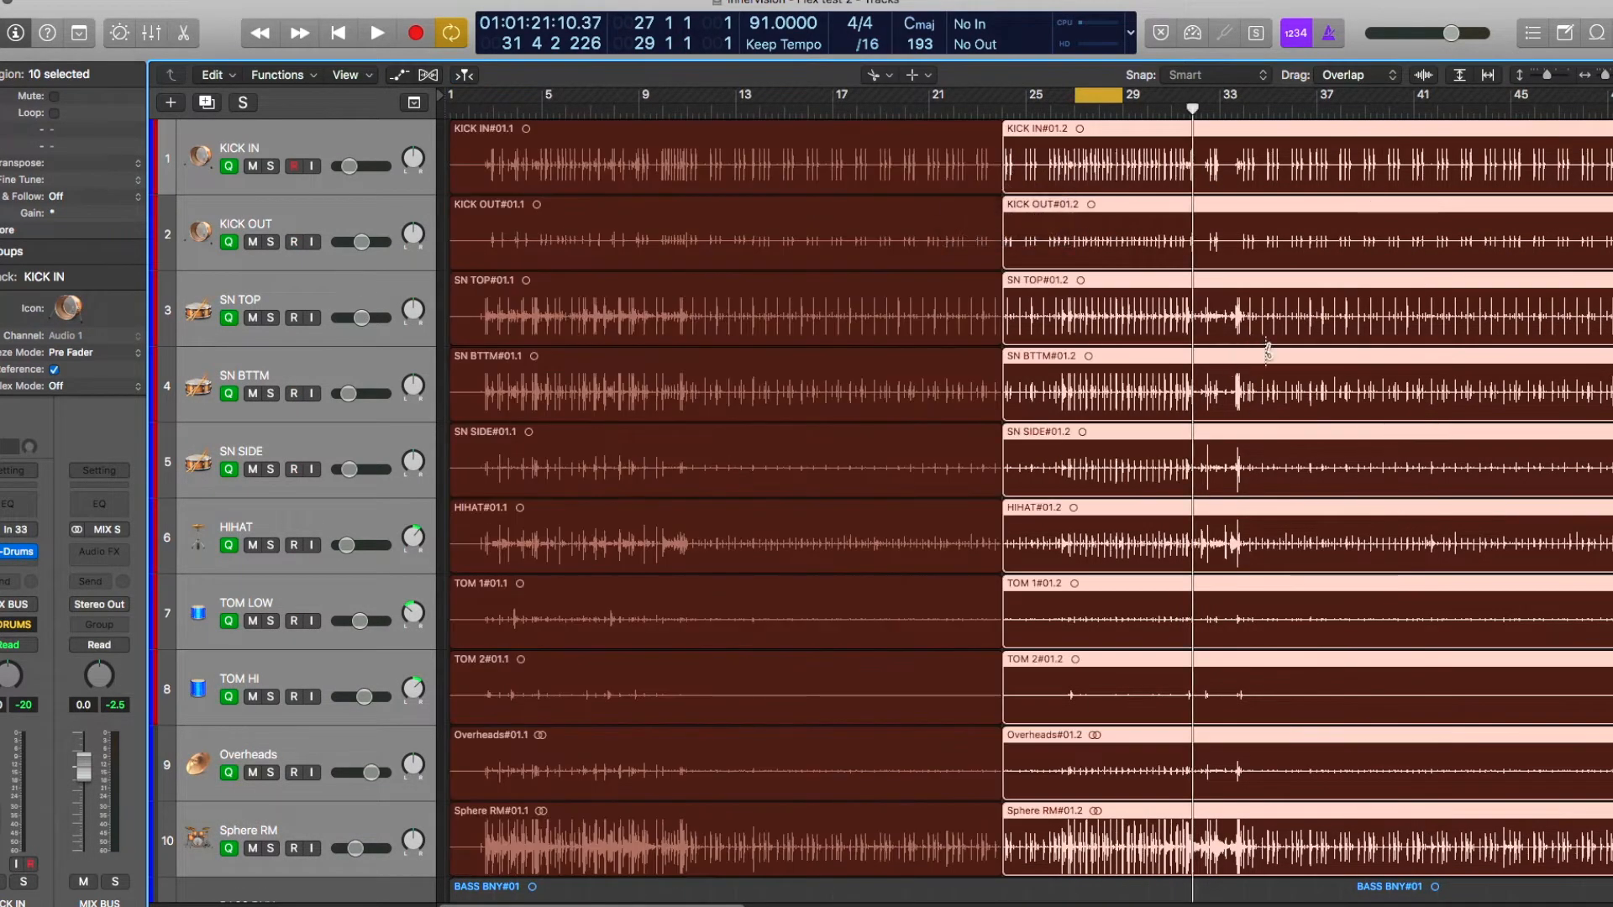
key("Delete")
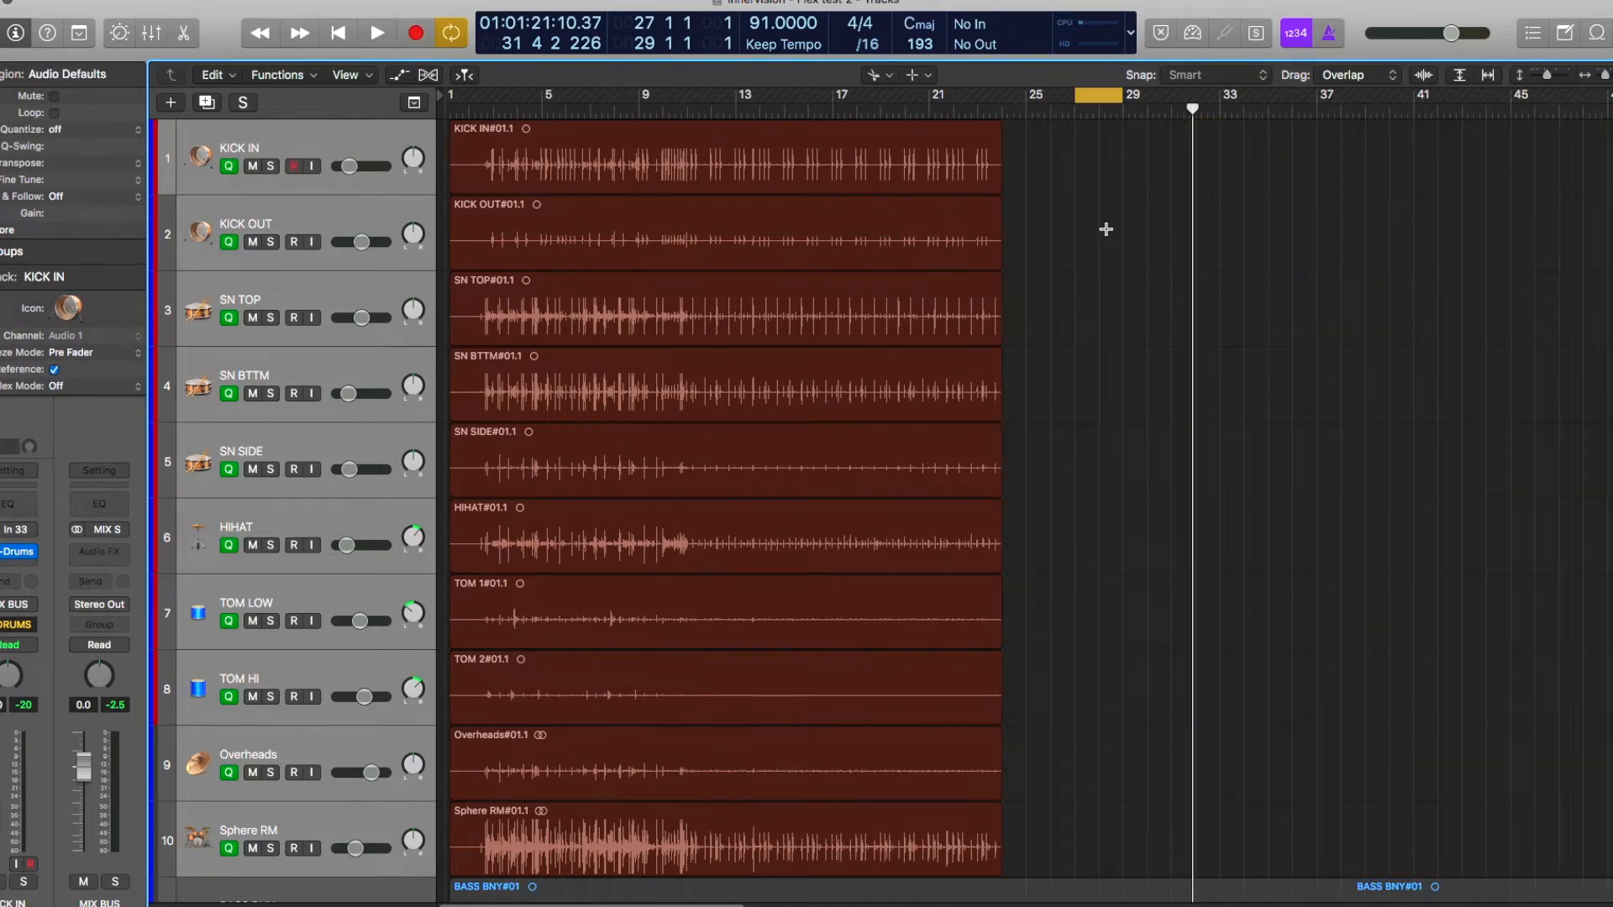
- Undo the deletion and the split of the drum regions, and go back to the Pointer tool
key("super+z")
key("super+z")
key("t")
key("t")
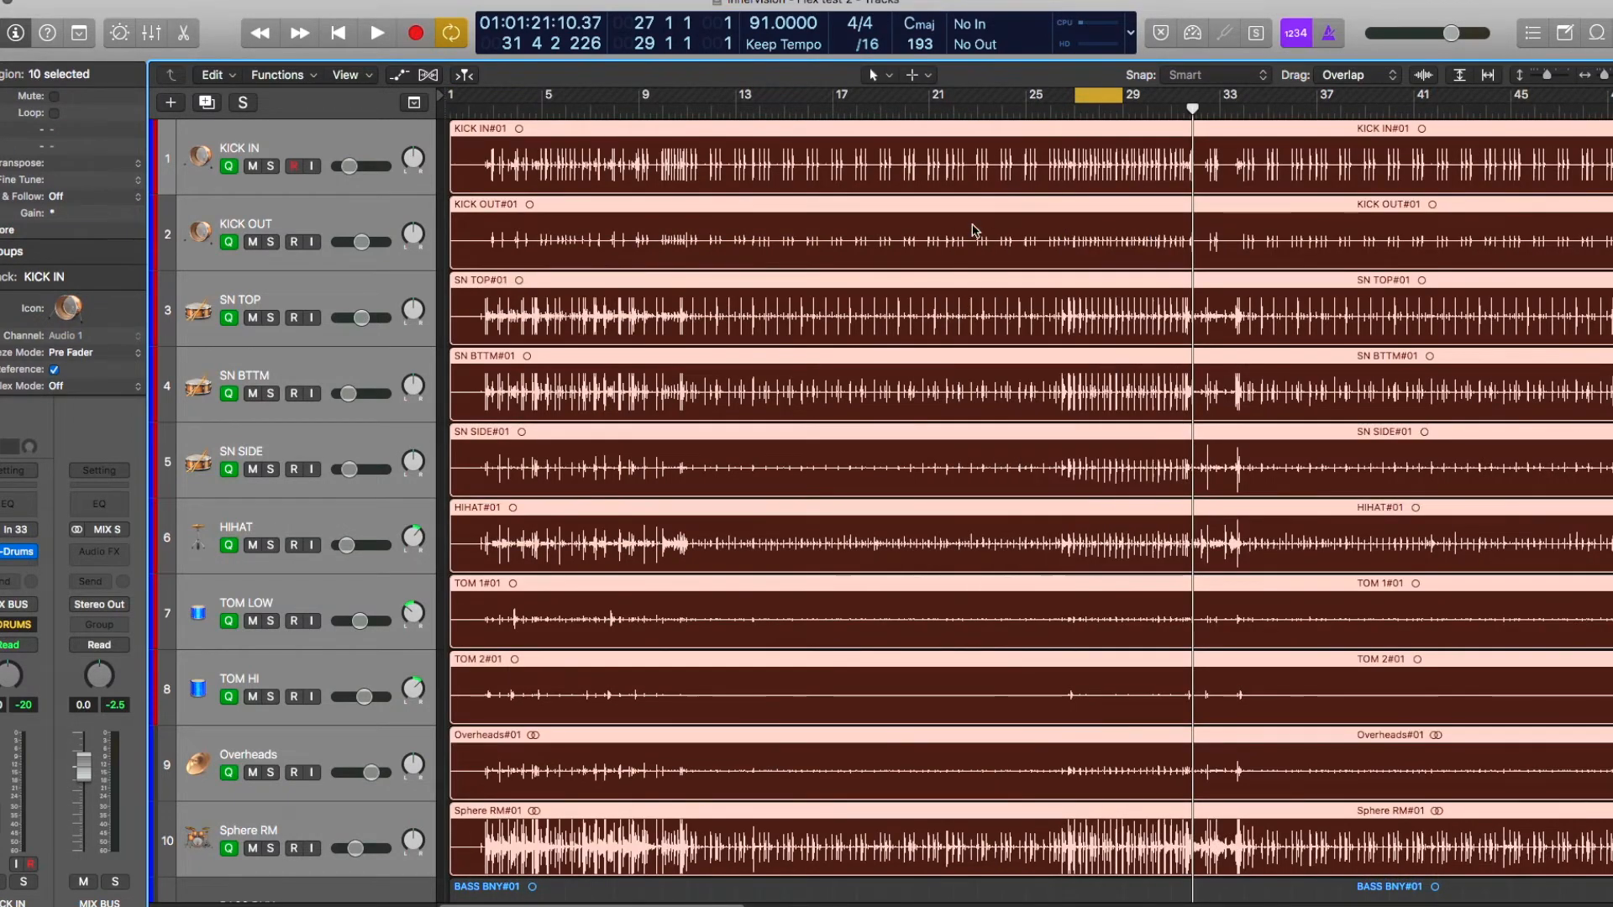
- Turn off the quantize reference on every drum track except KICK IN and SN BTTM
left_click(359, 152)
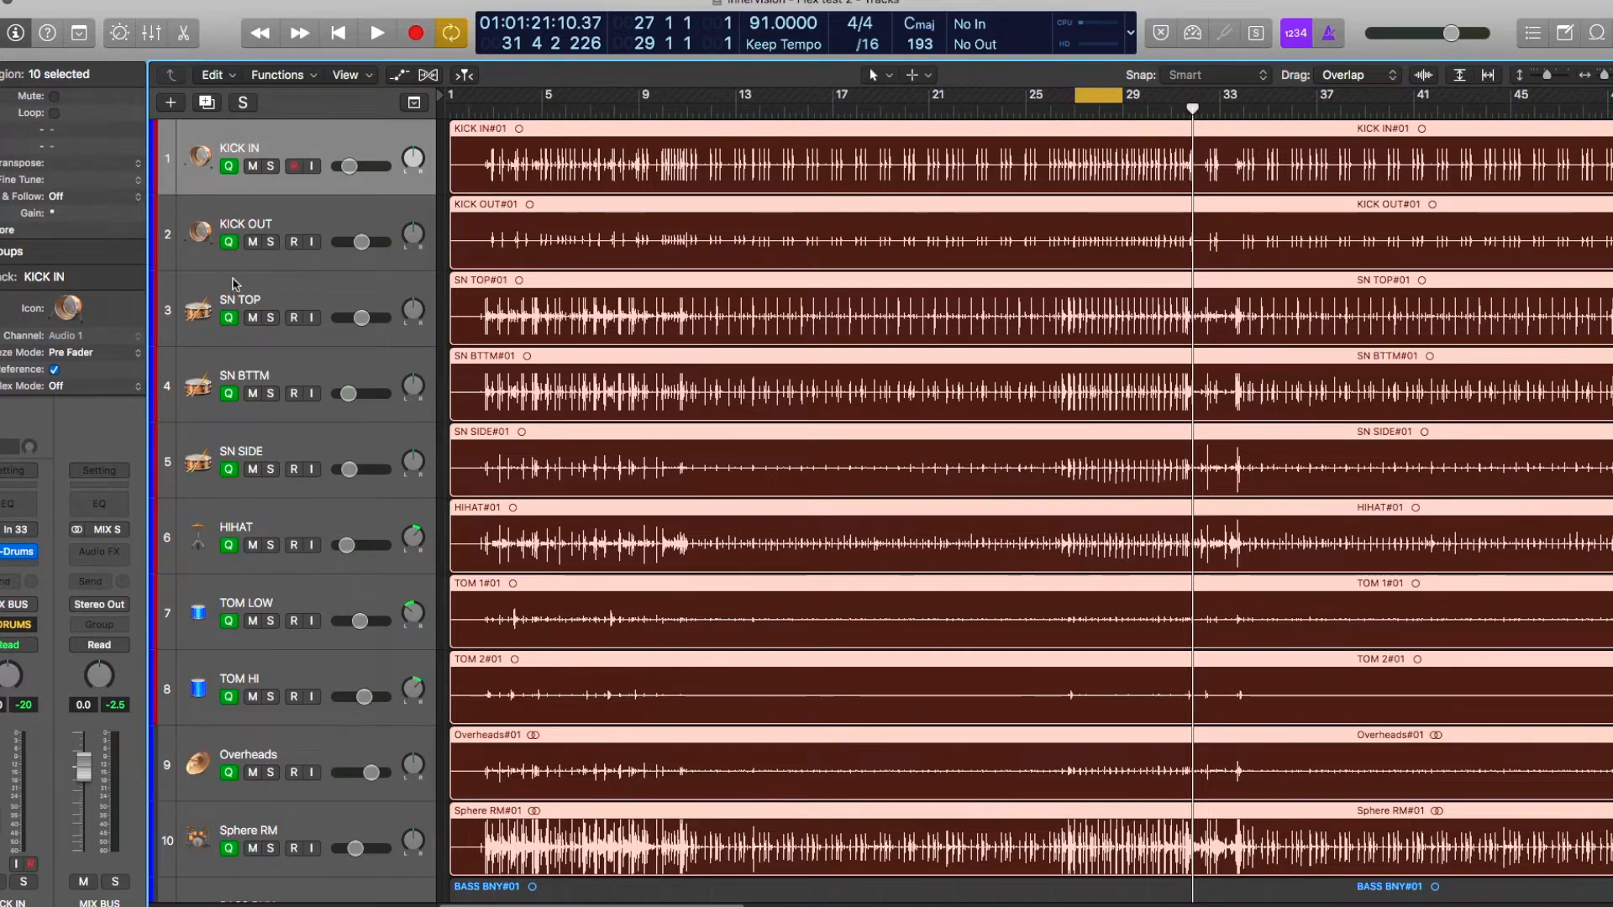
left_click(229, 468)
left_click(230, 548)
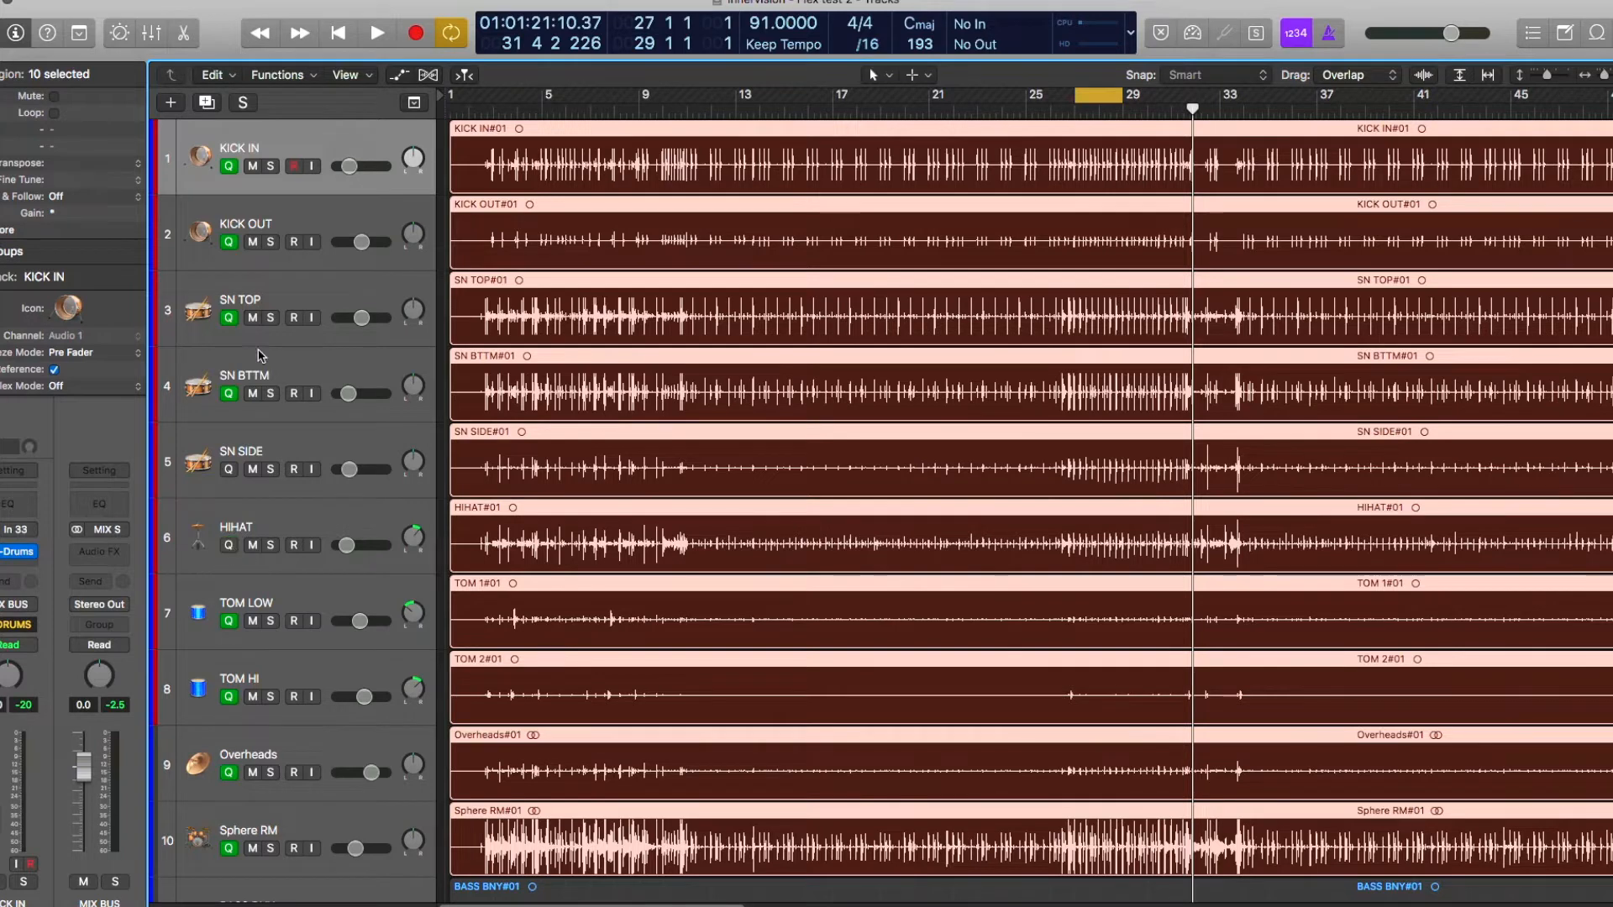
left_click(230, 242)
left_click(229, 697)
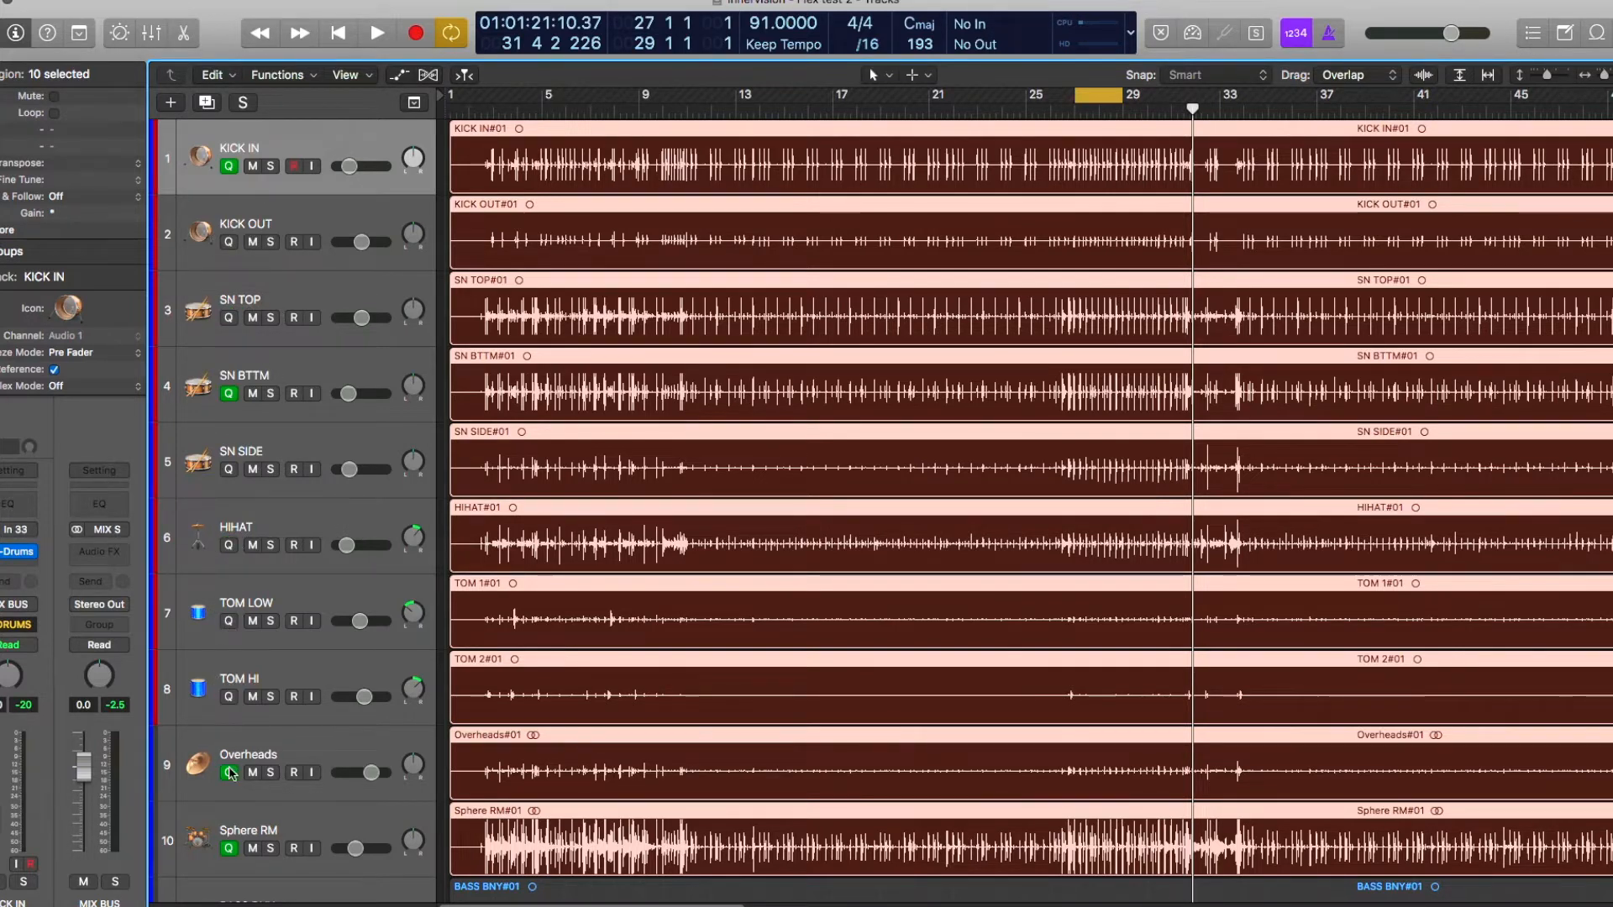
left_click(228, 772)
left_click(228, 848)
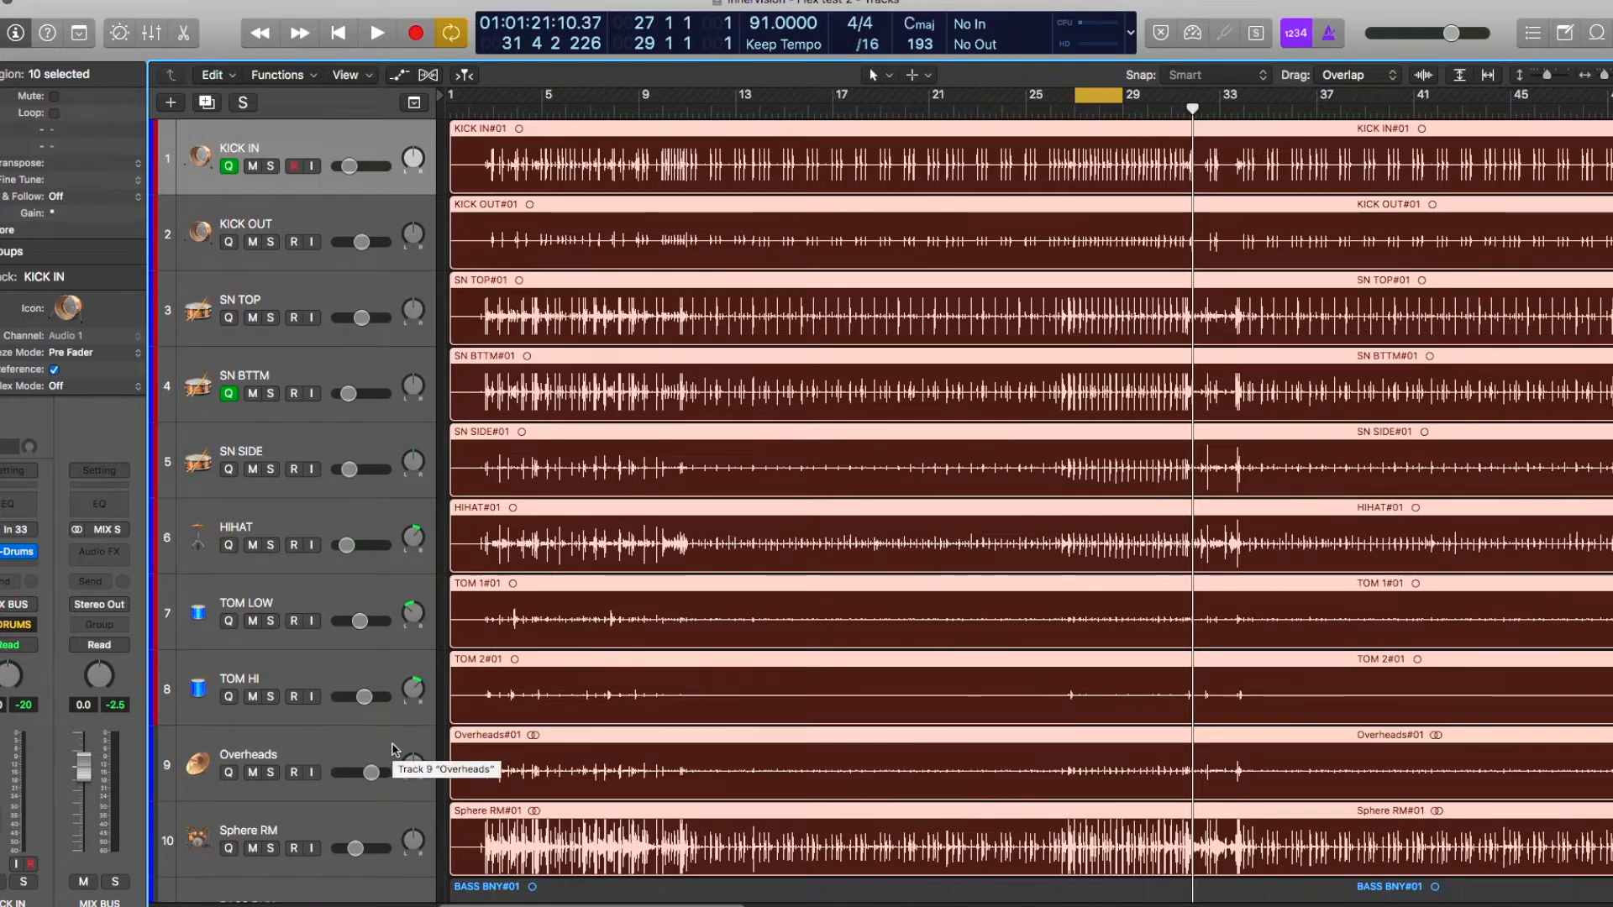
- Play the cycled drum section briefly and stop playback
key("space")
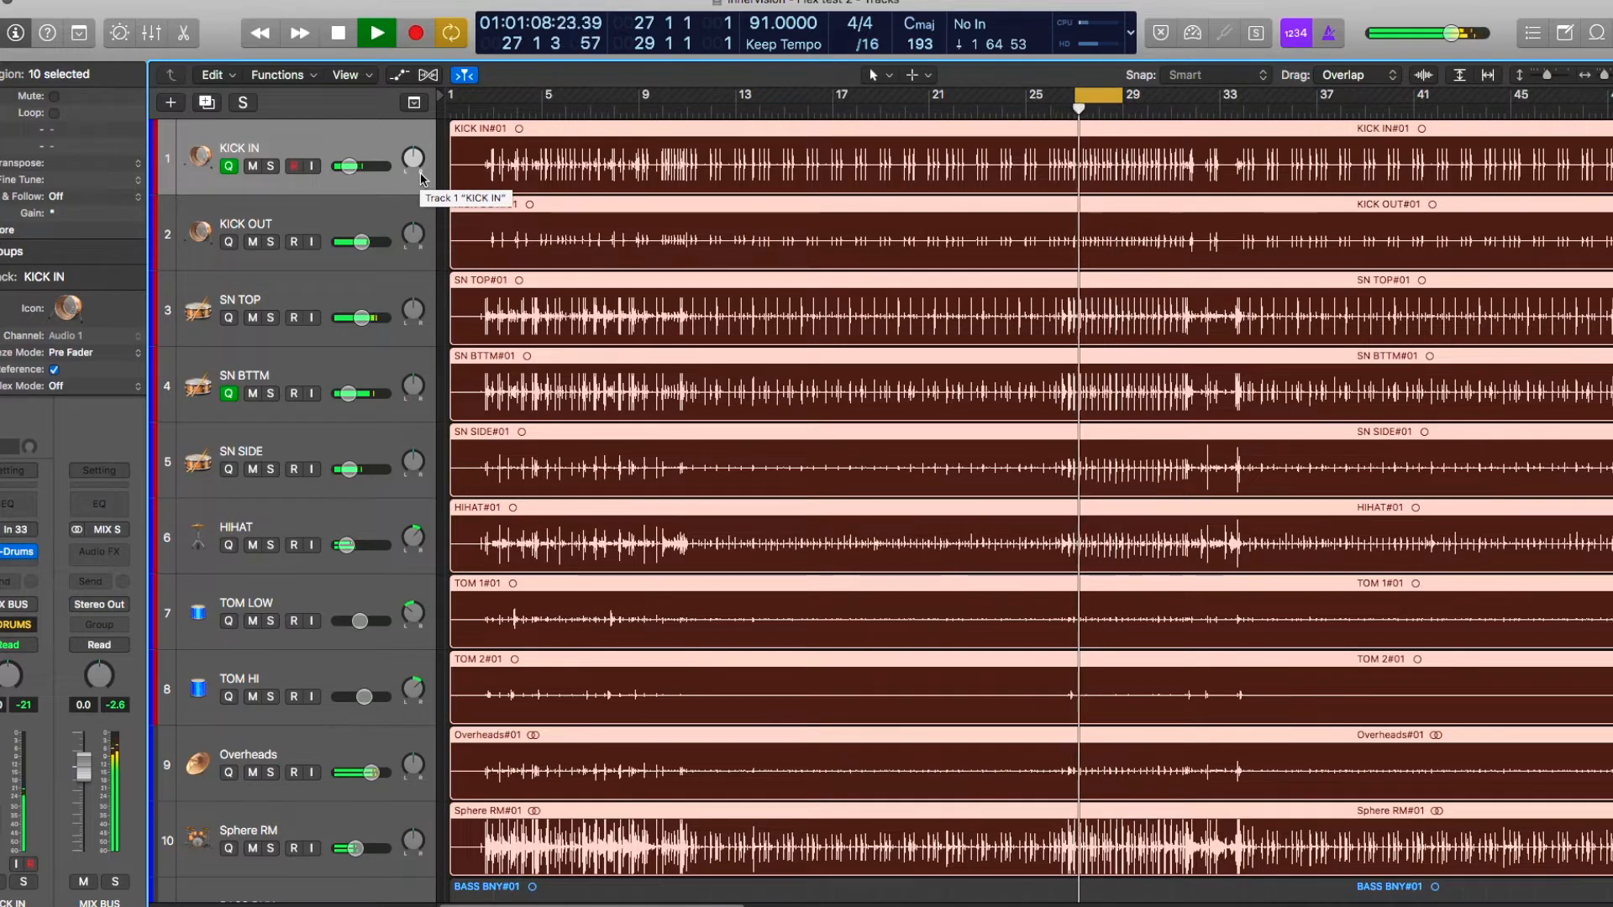
key("space")
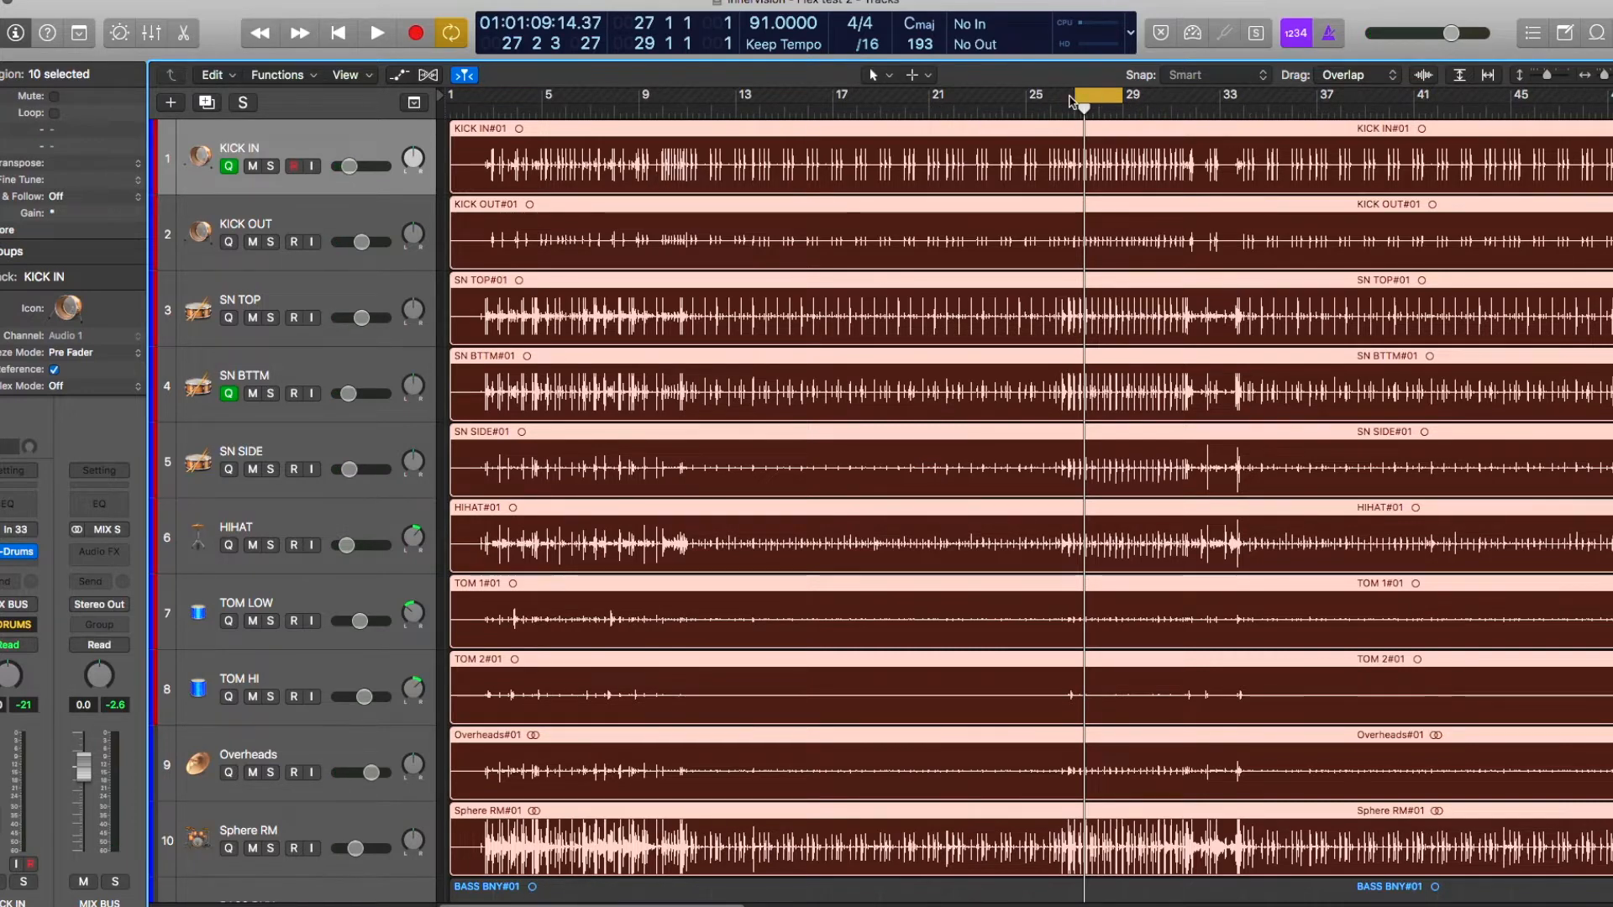
- Show the Flex controls and set the grouped drum tracks to the Flex Time - Slicing mode
key("super+f")
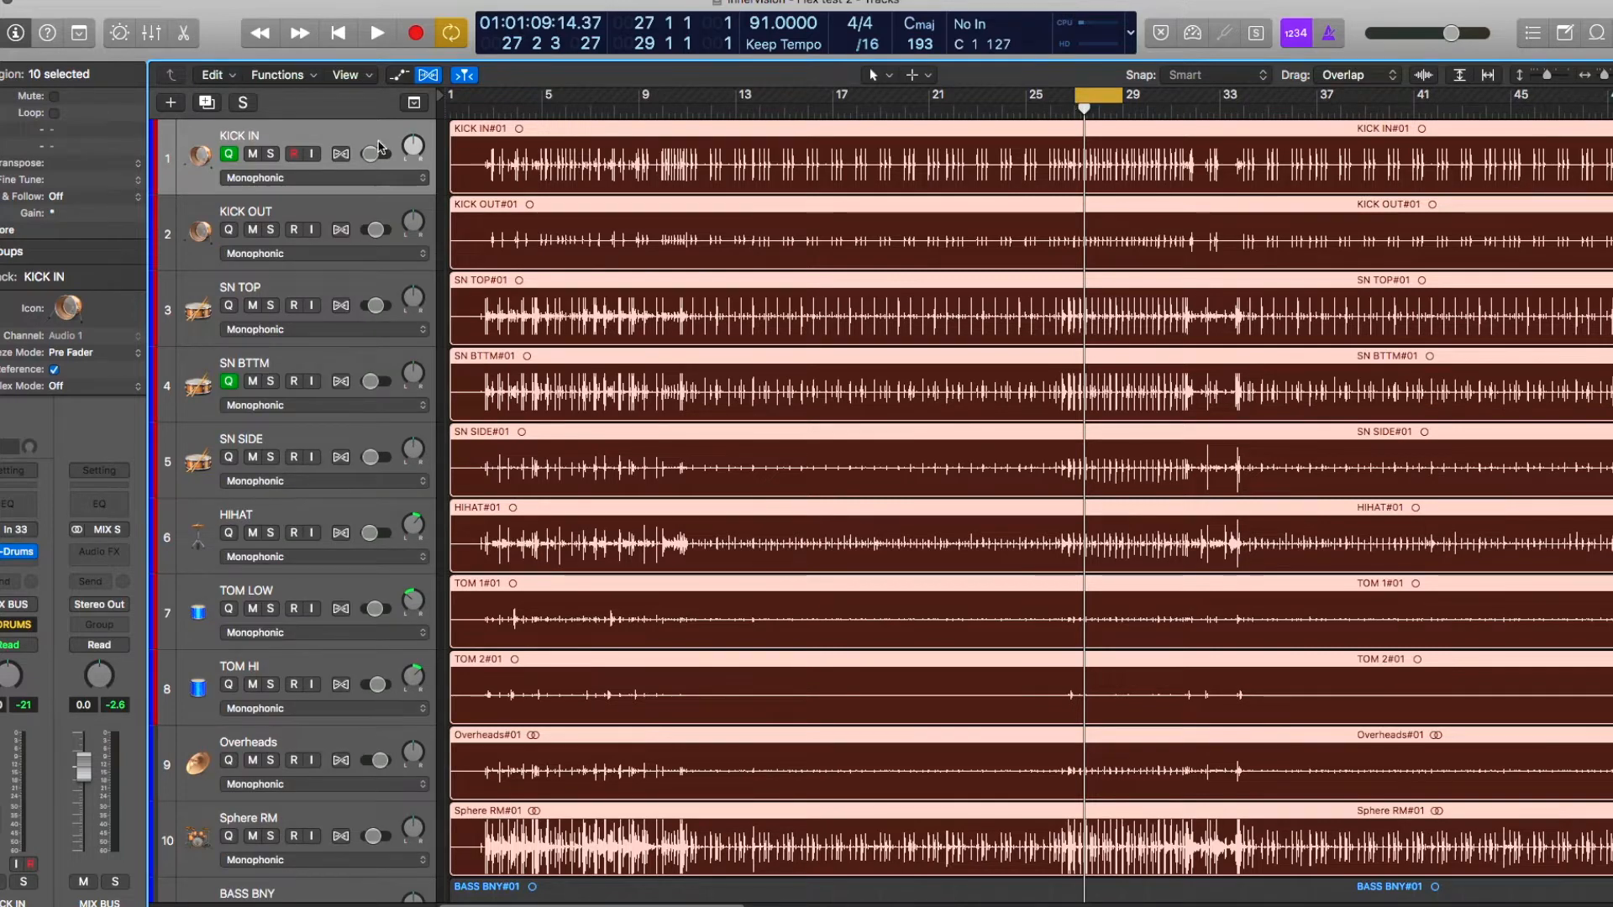
left_click(417, 178)
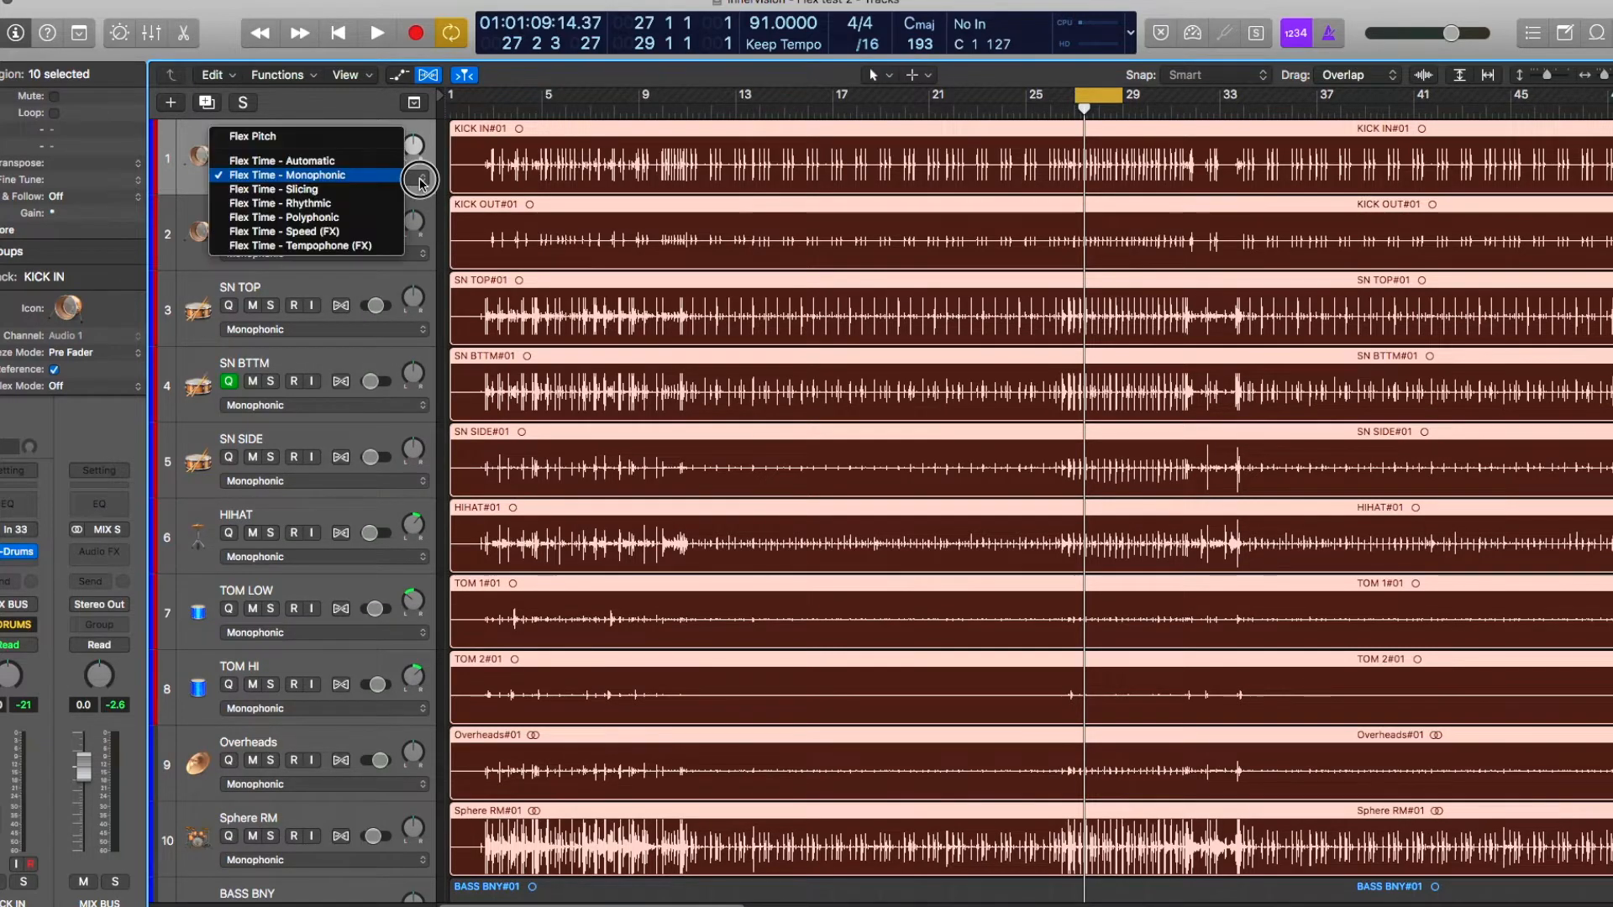
left_click(363, 189)
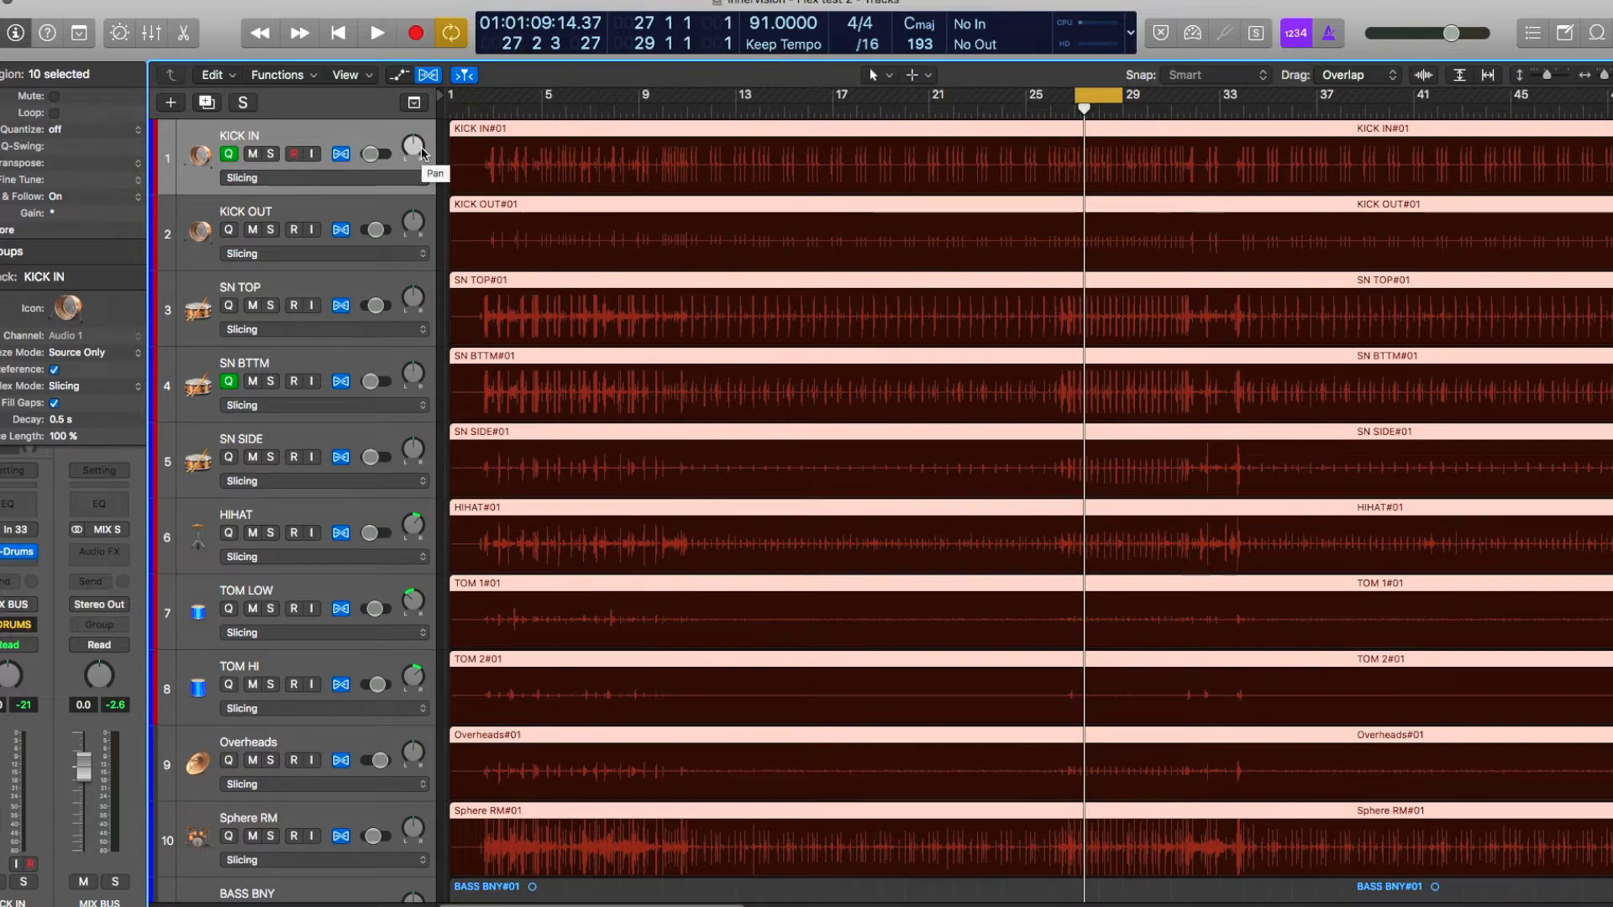
- Examine the transient markers of the grouped drum regions up close around bars 26 to 28
key("super+Right")
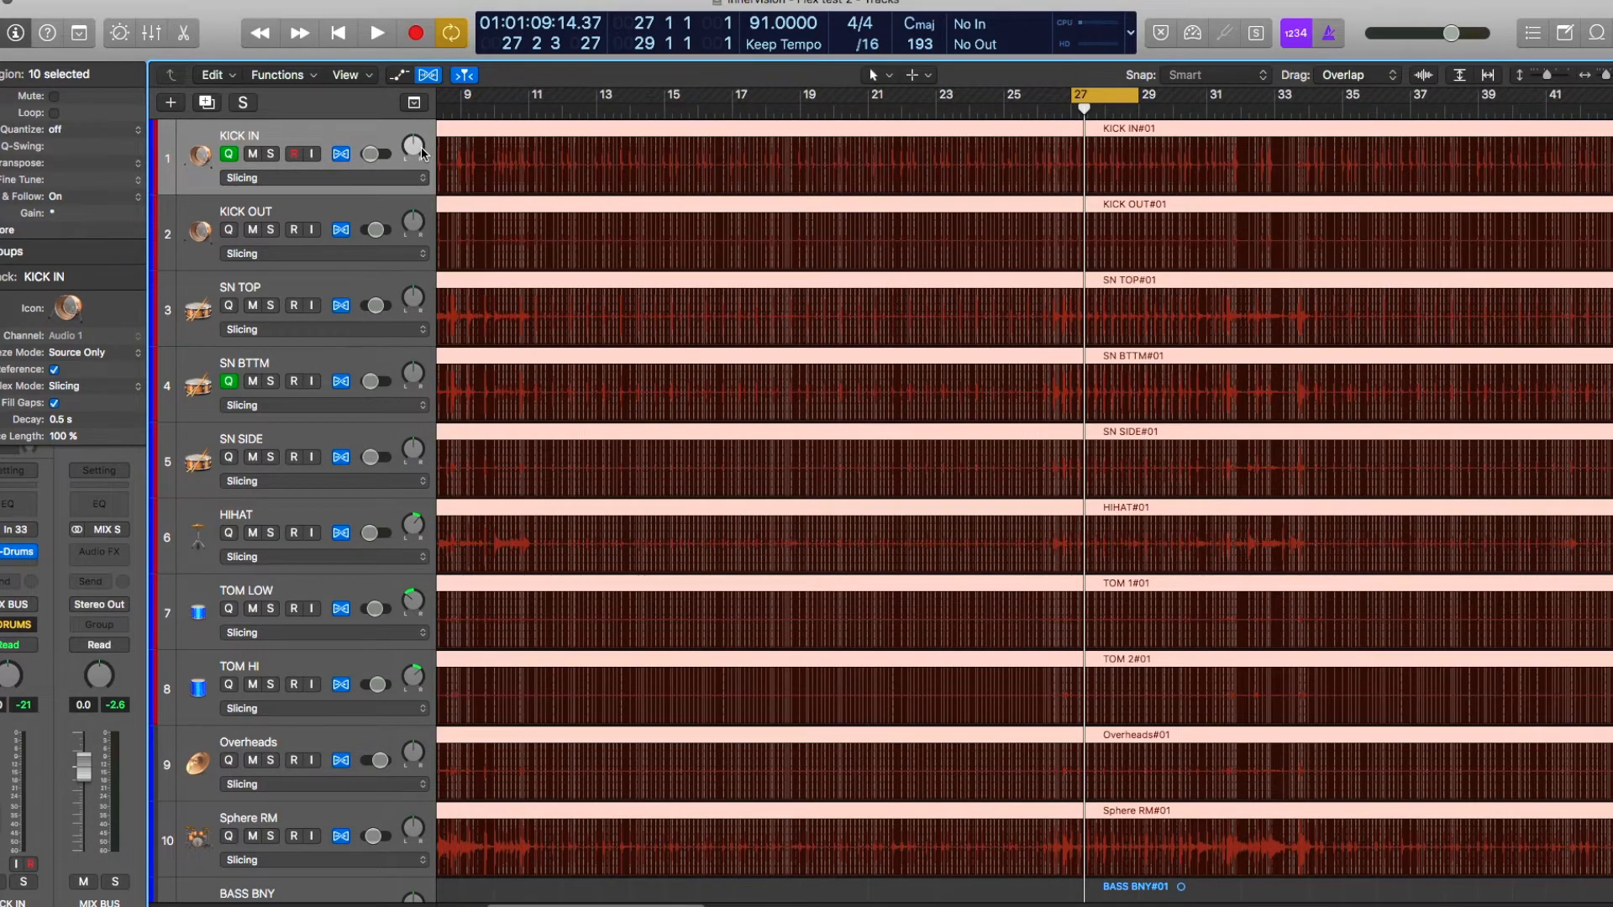
key("super+Right")
key("super+Right")
key("super+Right")
key("super+Right")
key("super+Right")
key("super+Right")
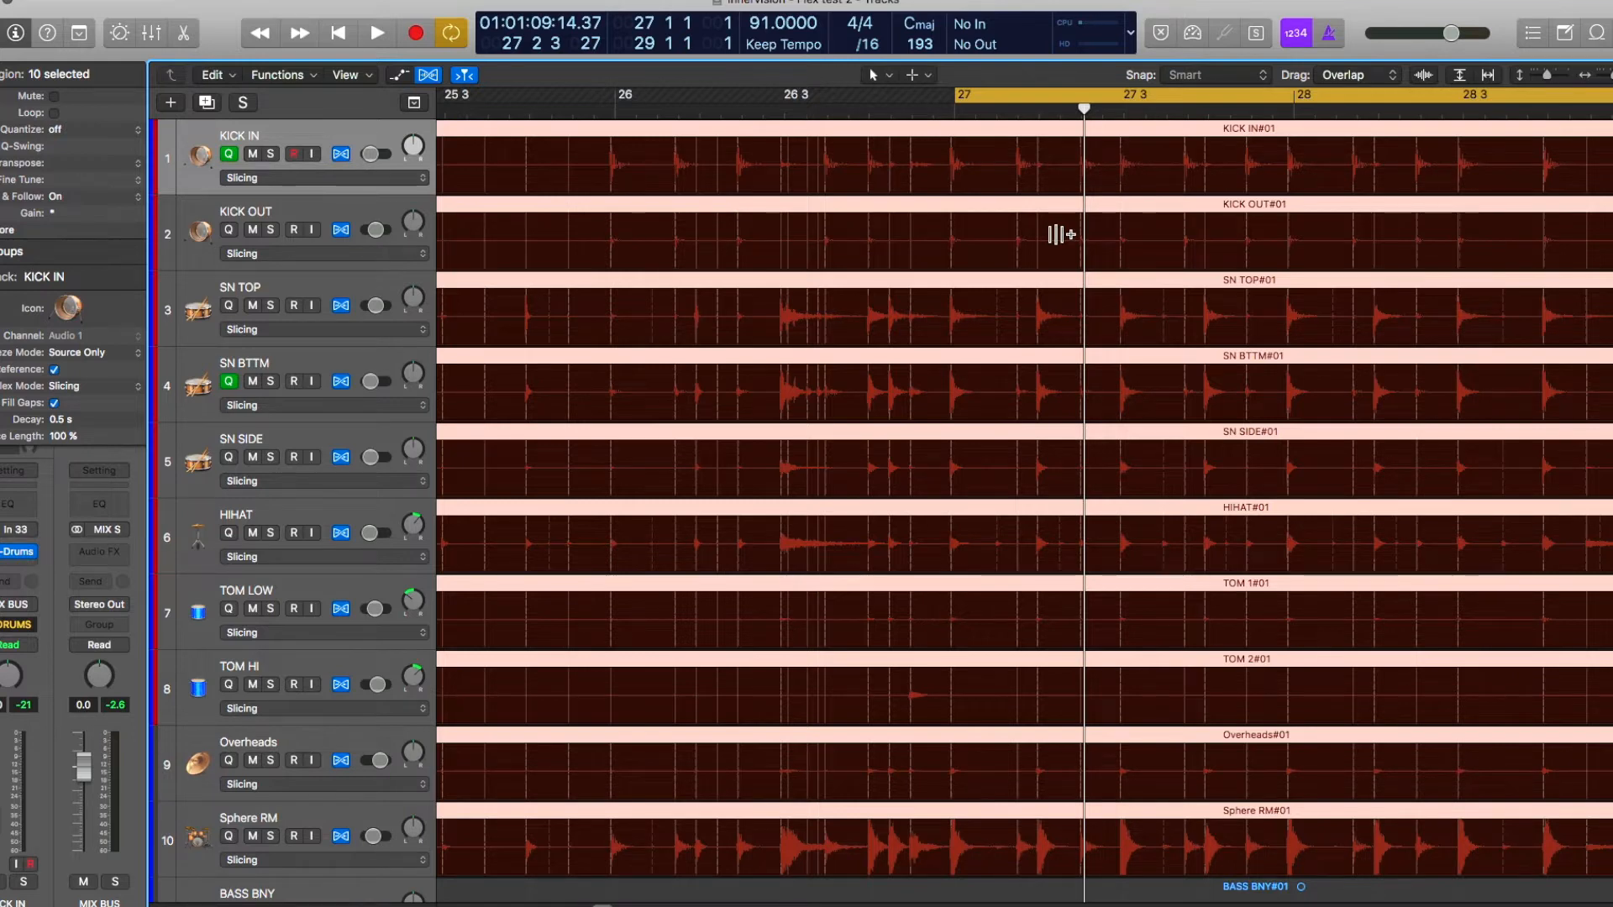
key("t")
key("e")
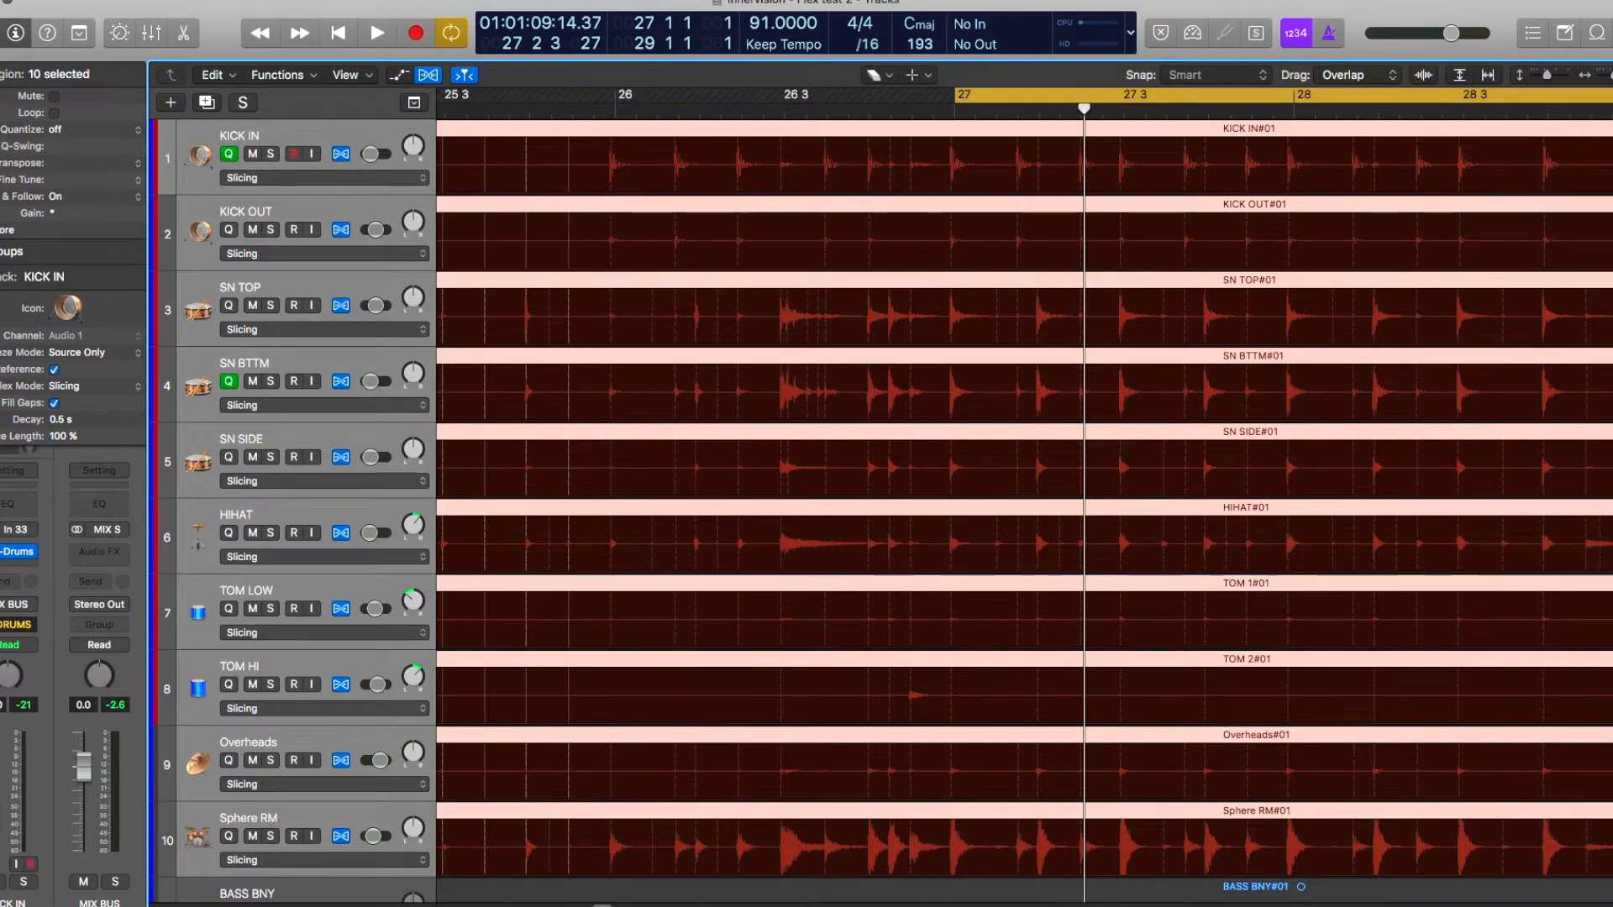
scroll(809, 630, "right", 5)
key("Delete")
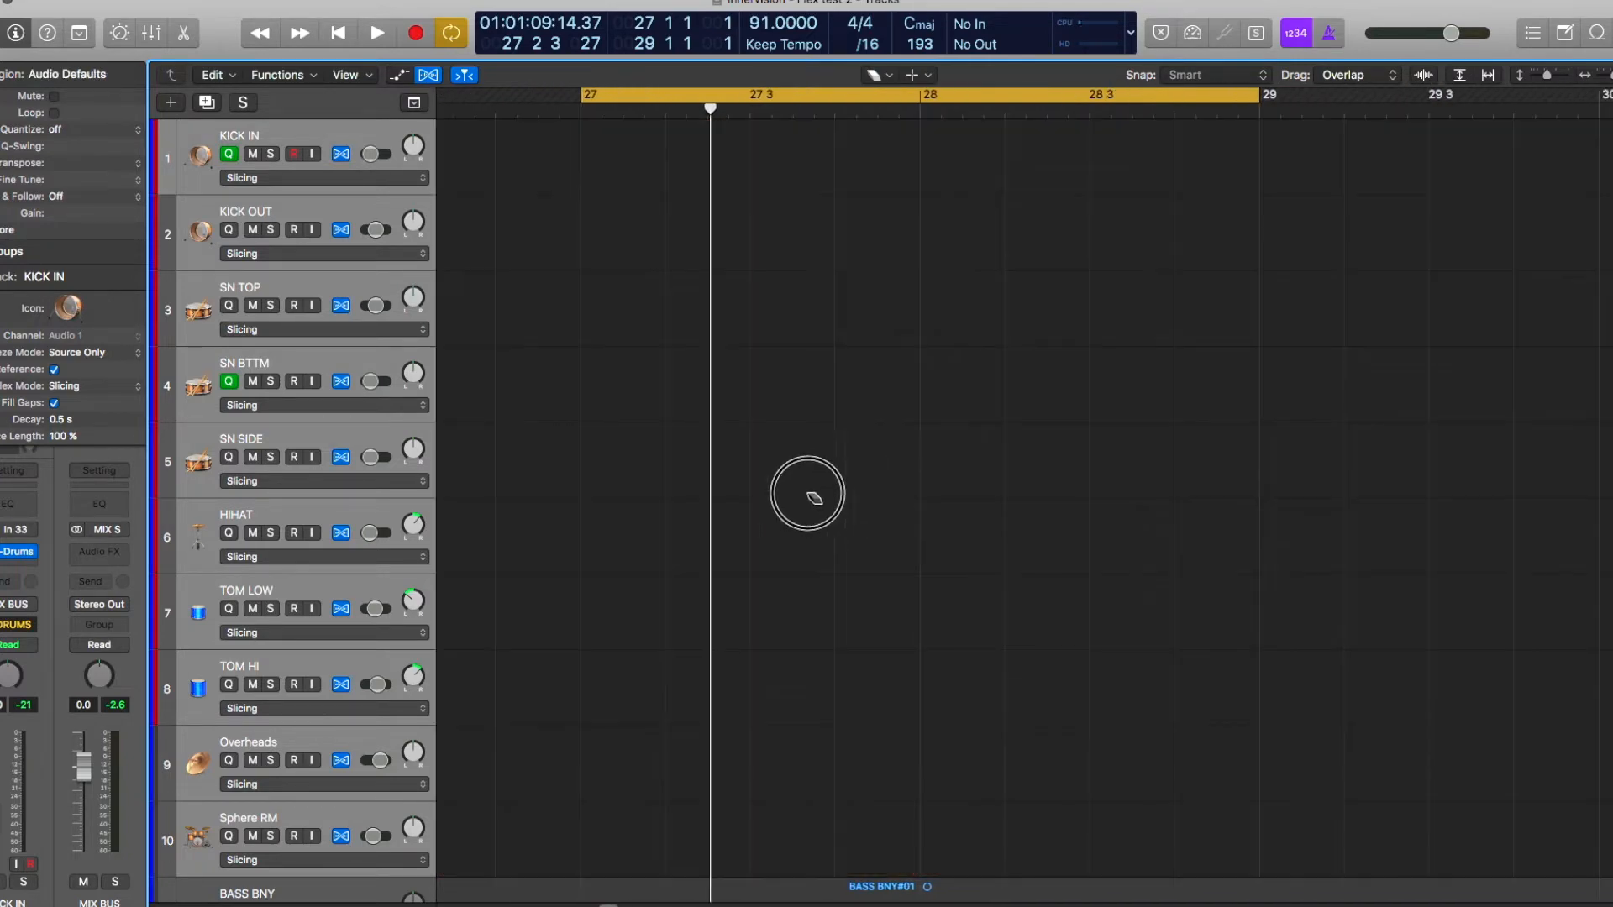
key("super+z")
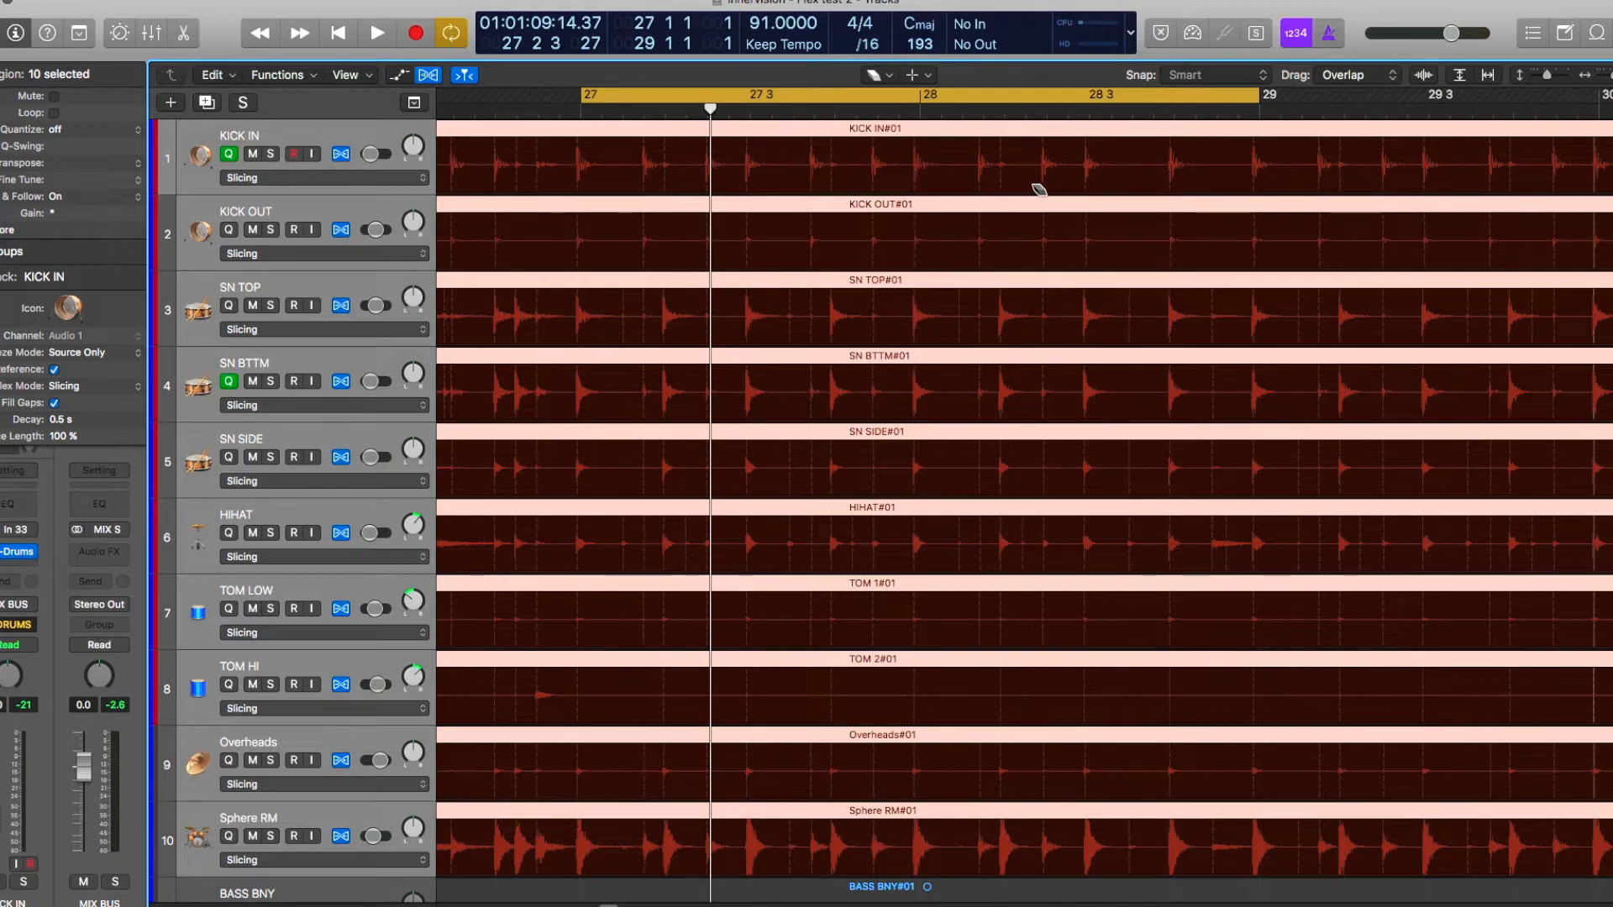
key("t")
key("t")
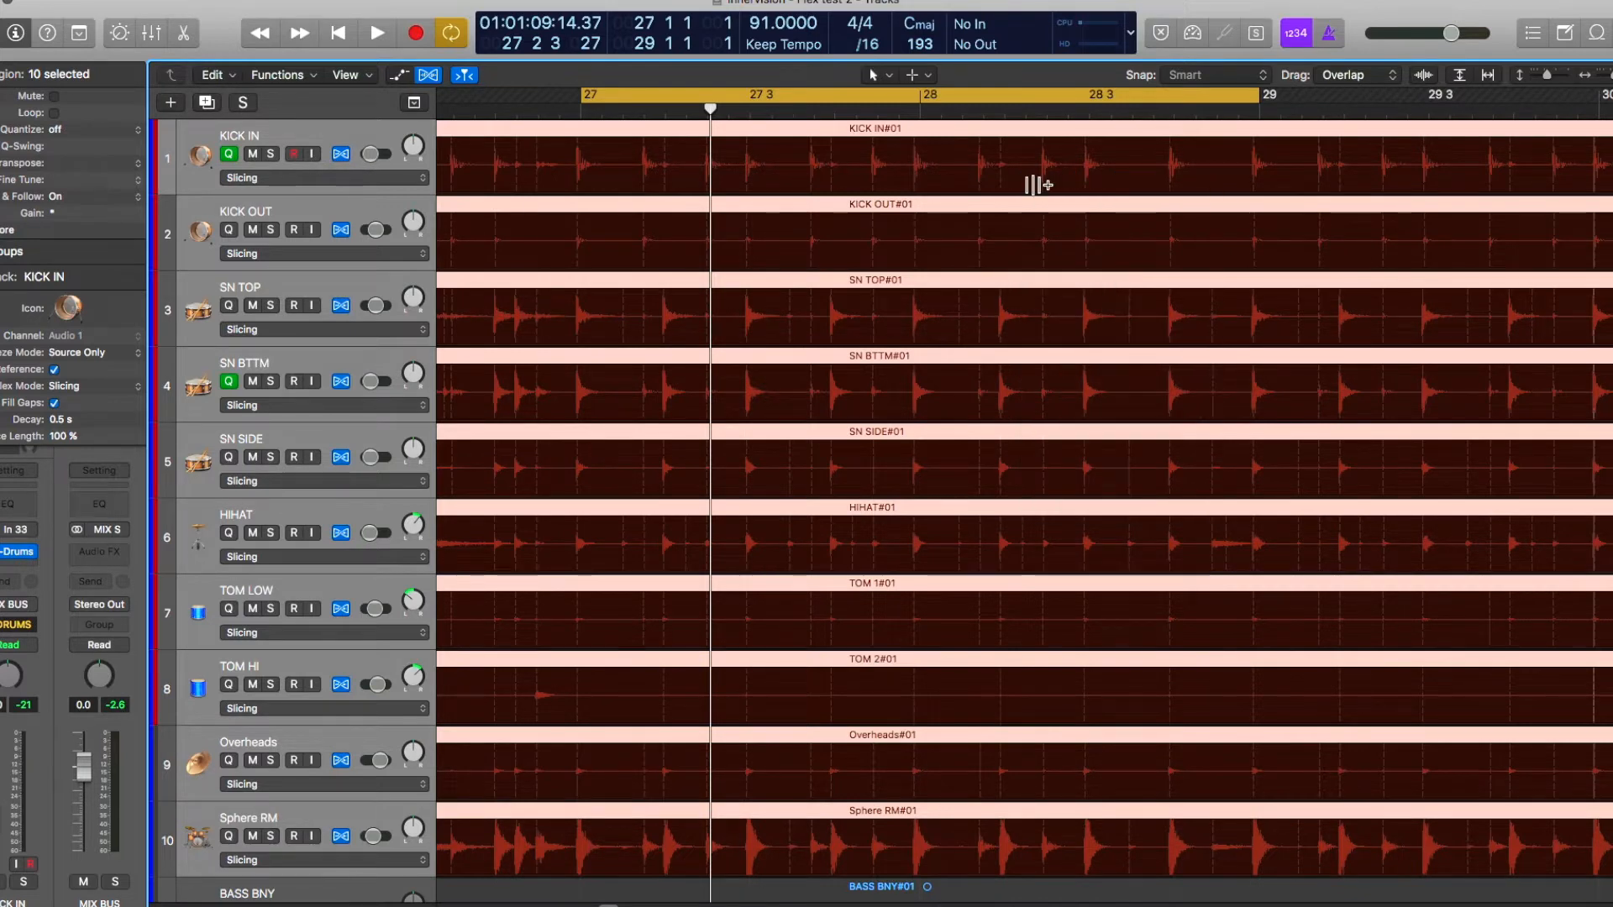
key("t")
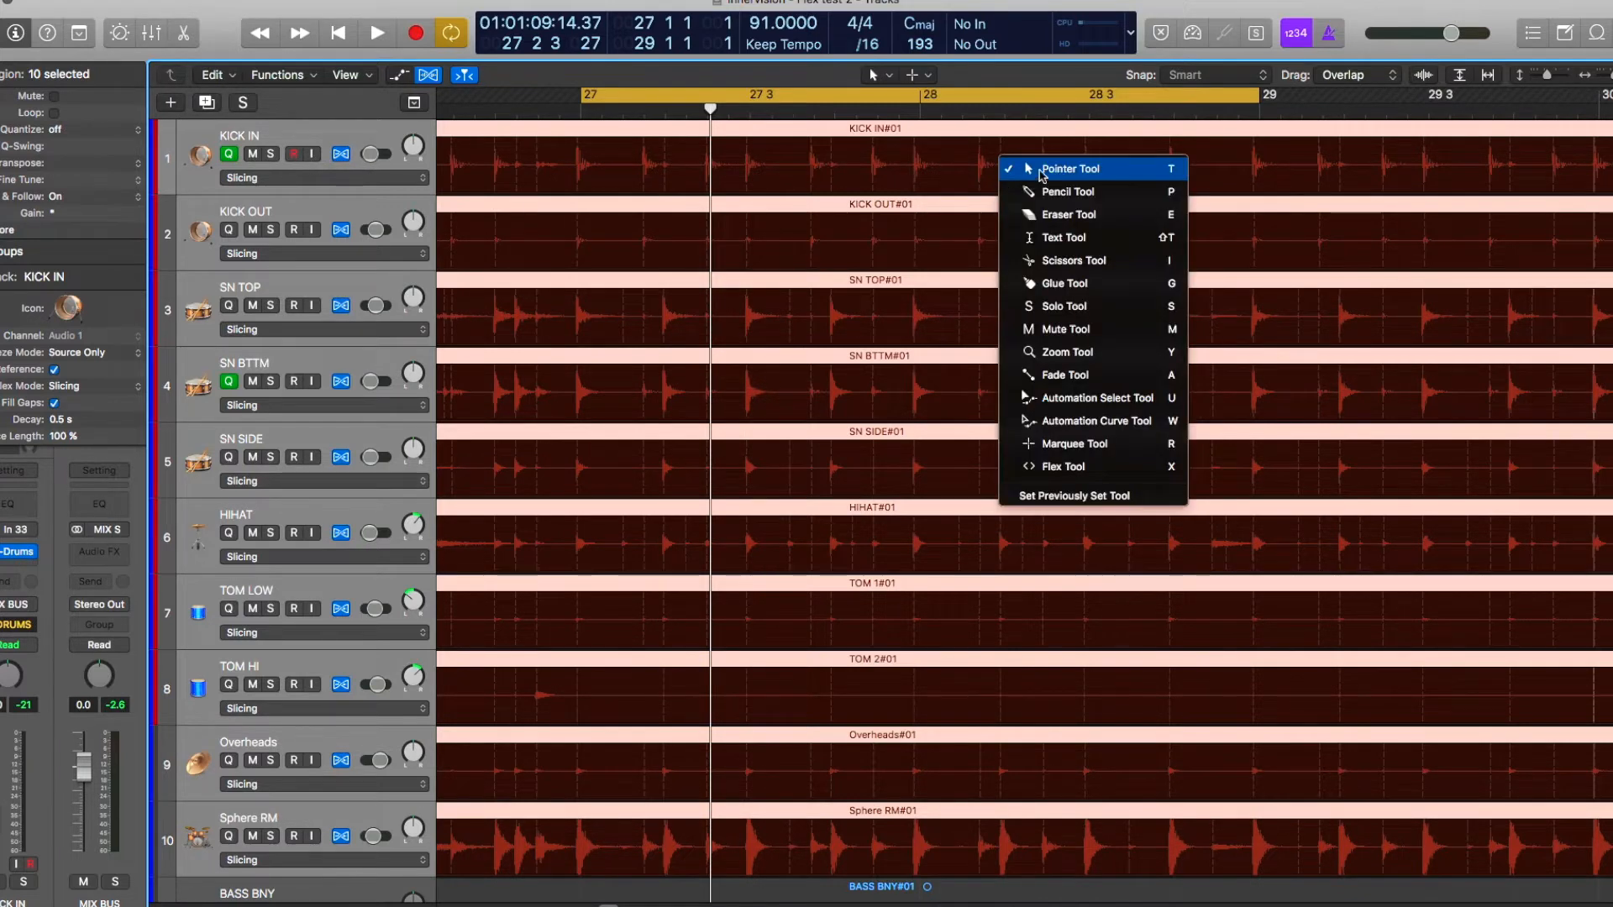
left_click(1042, 170)
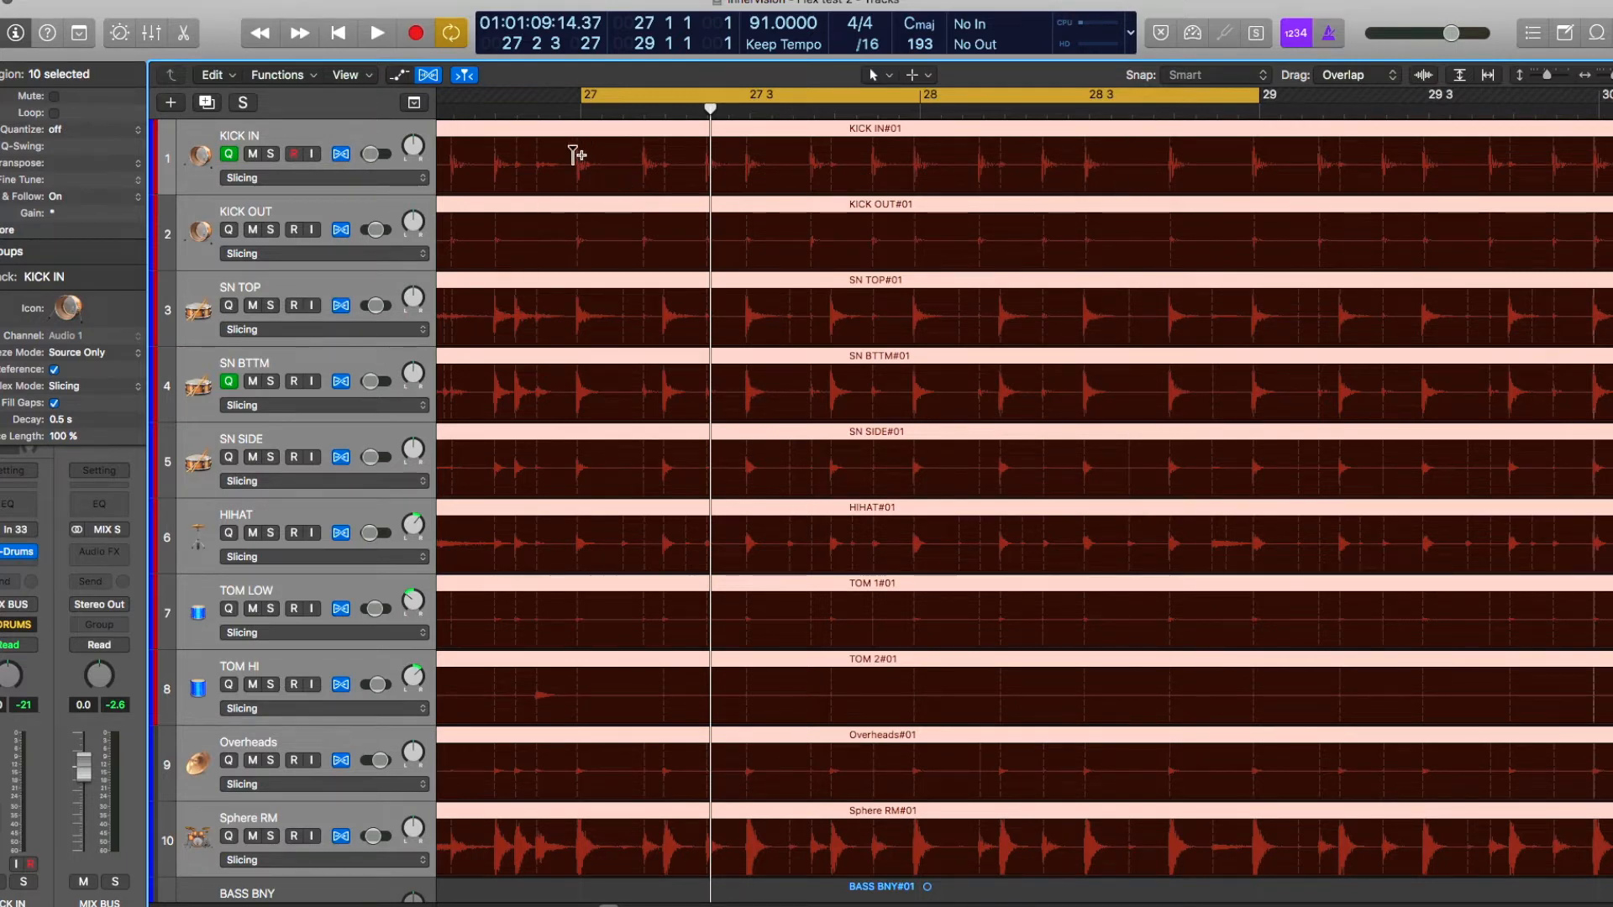
- Align the grouped drums' downbeats to bars 27 and 29 with flex markers, and undo a trial flex marker at bar 28
key("t")
key("e")
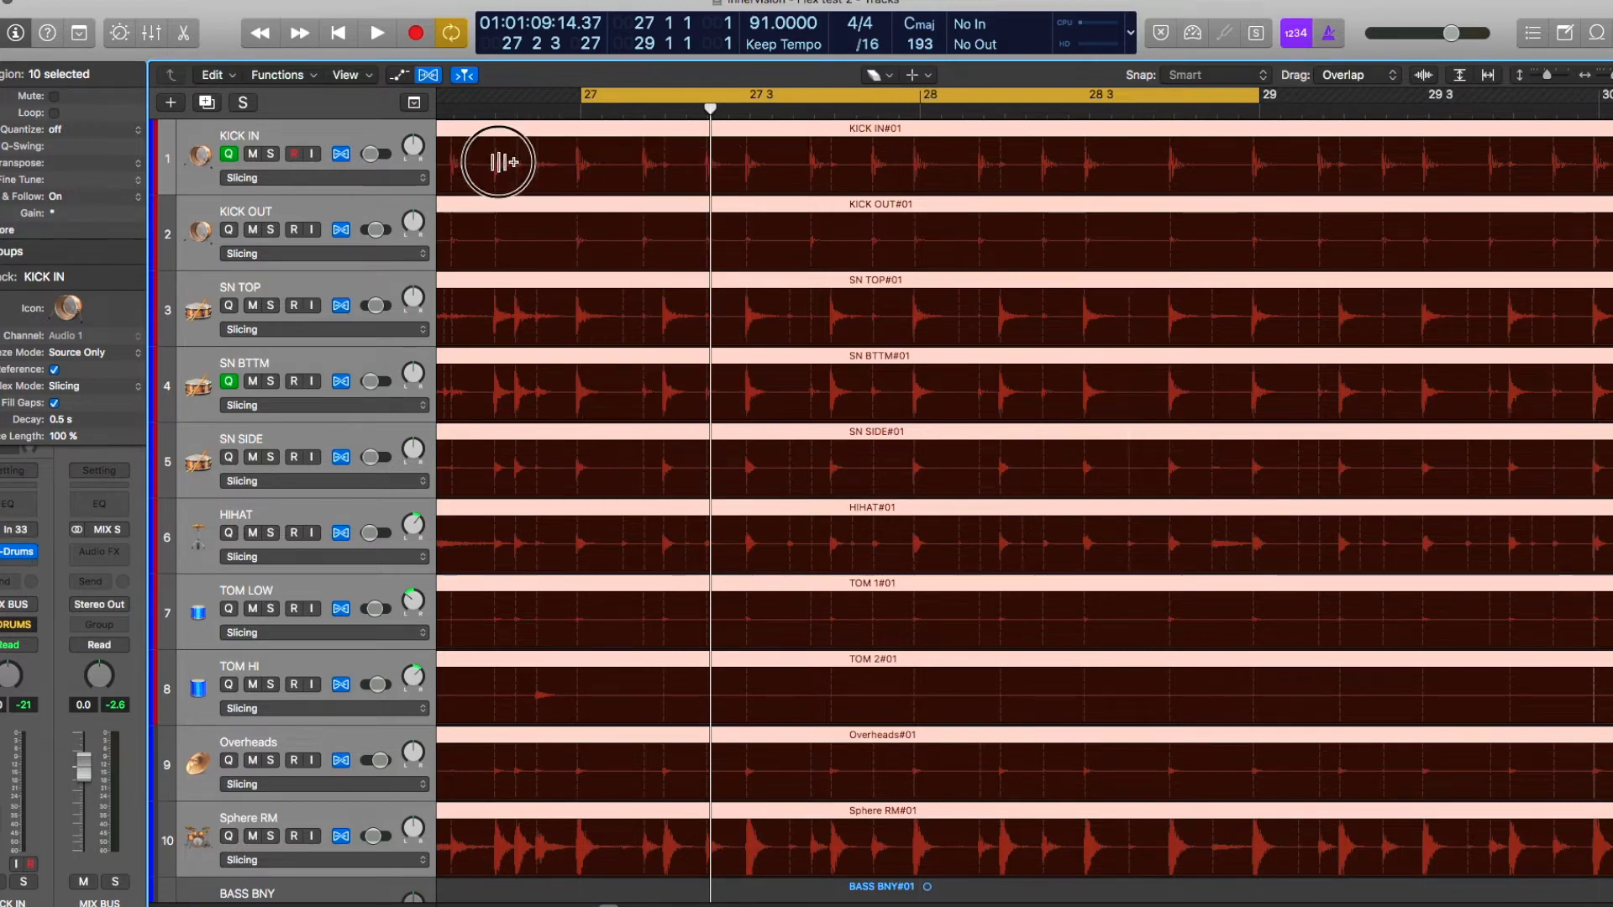
key("t")
key("t")
left_click_drag(578, 144, 582, 144)
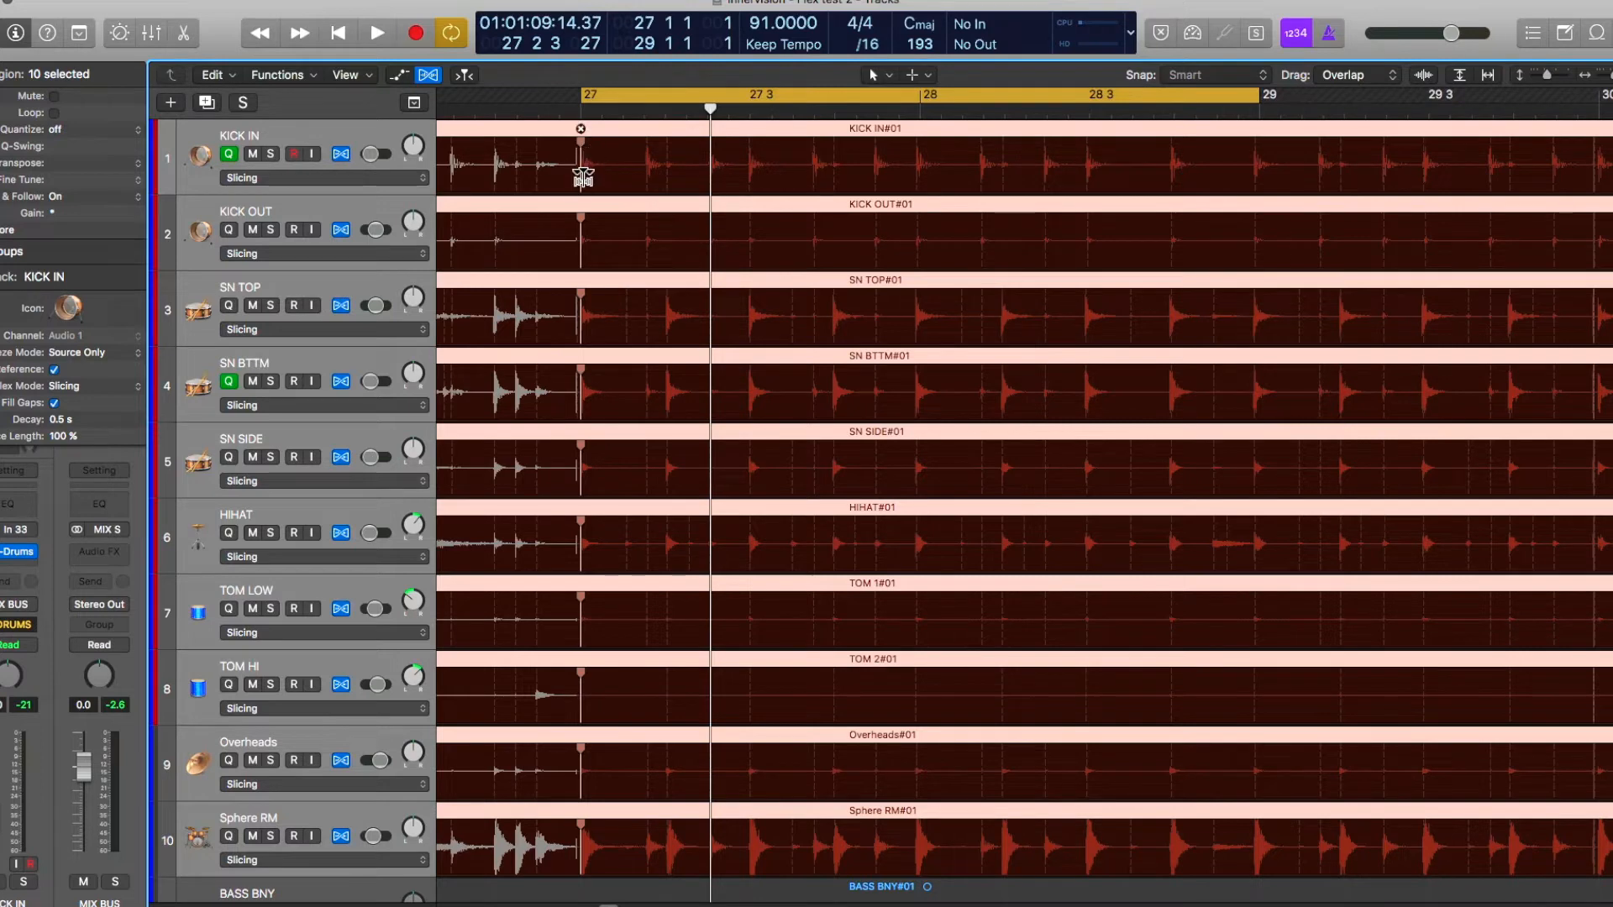
left_click(1257, 166)
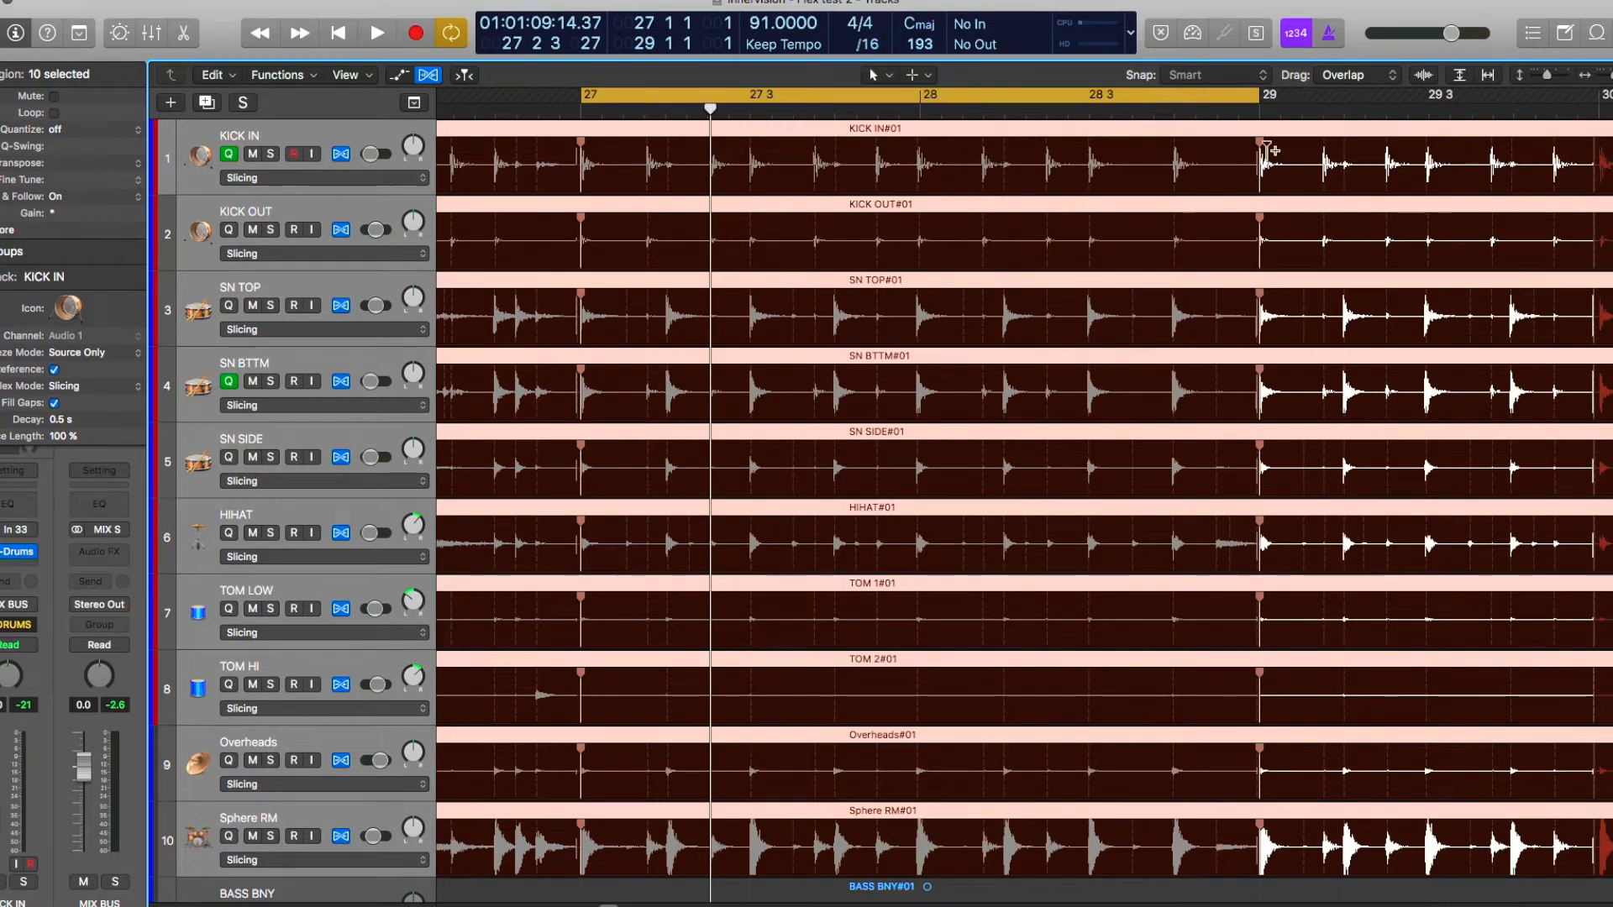
left_click(920, 143)
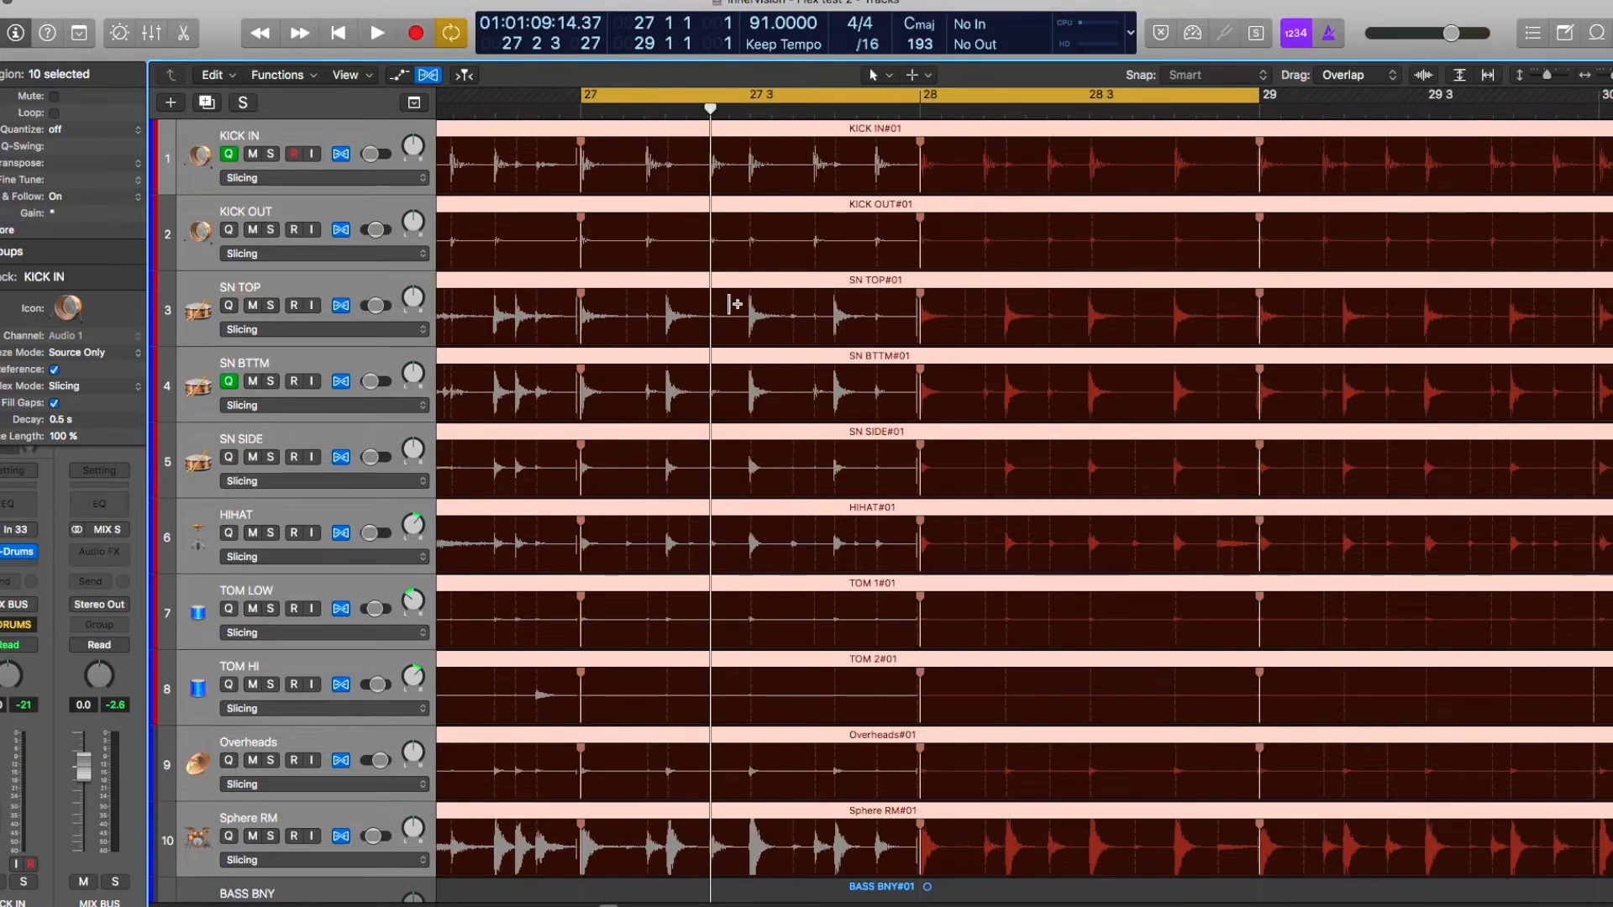
key("super+z")
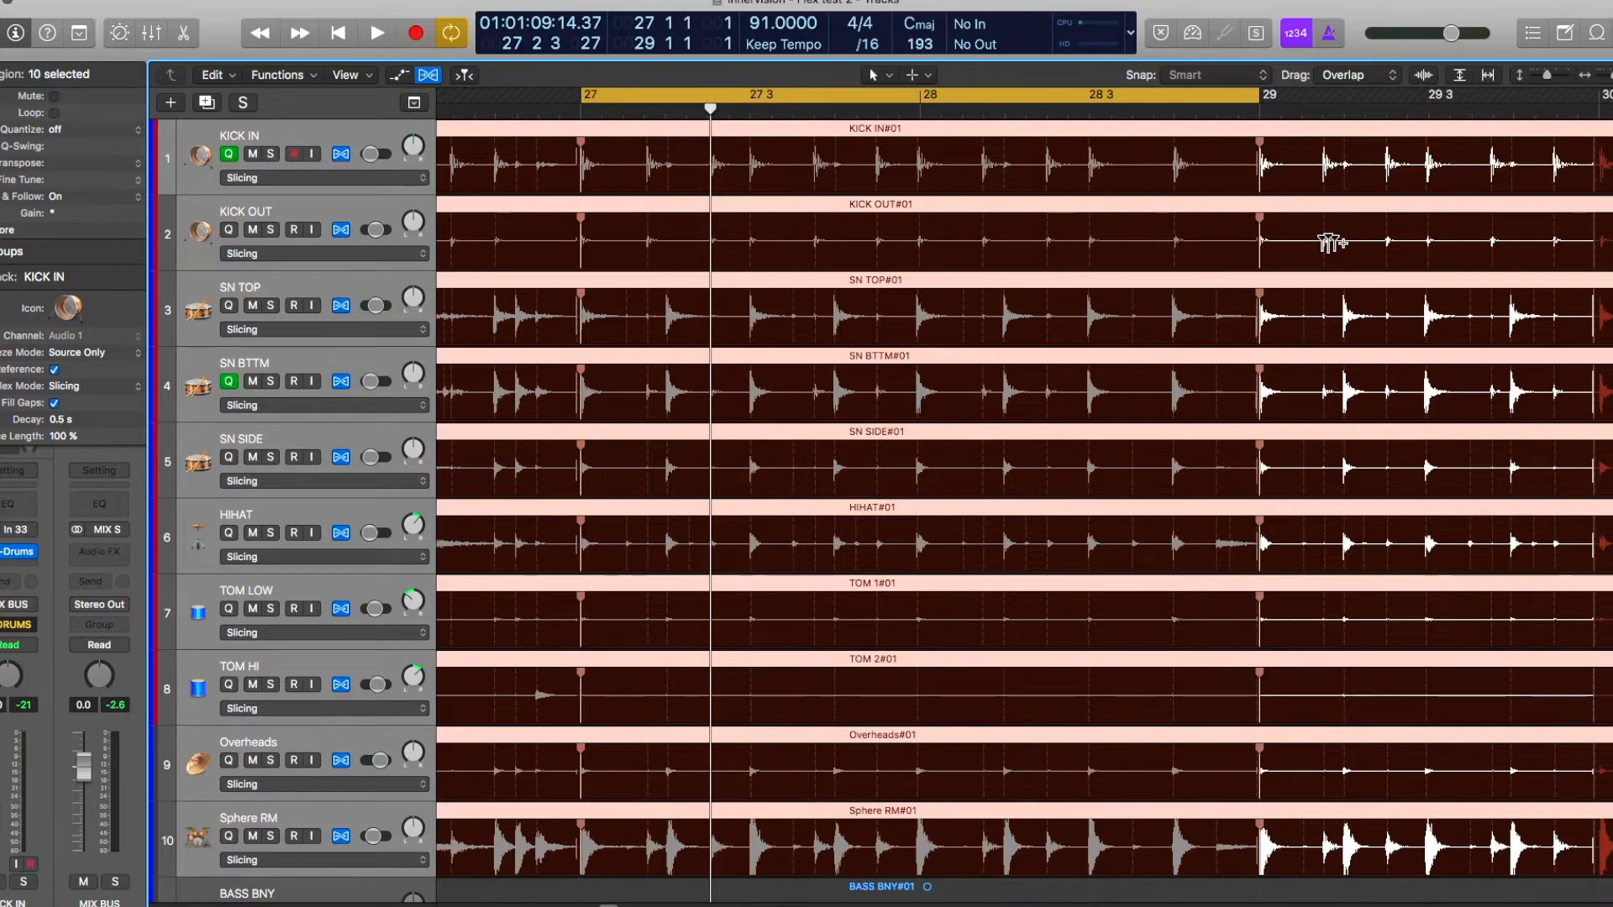
- Compare playback of the cycled drum section with the flex marker edits undone and redone, ending with the edits restored and playback stopped
key("space")
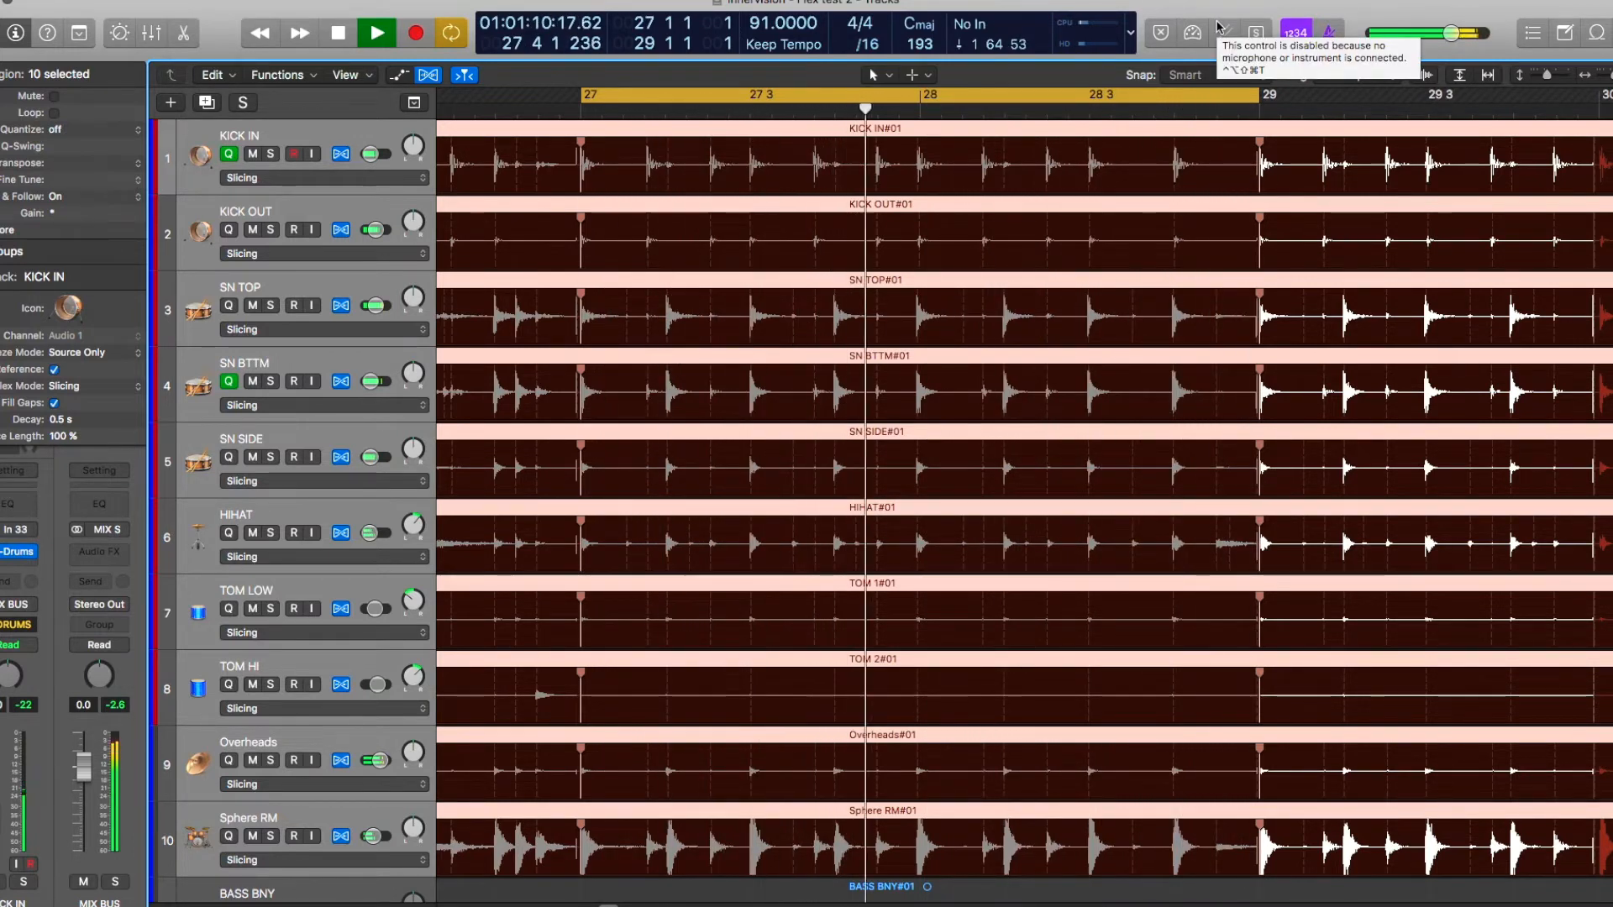
key("super+z")
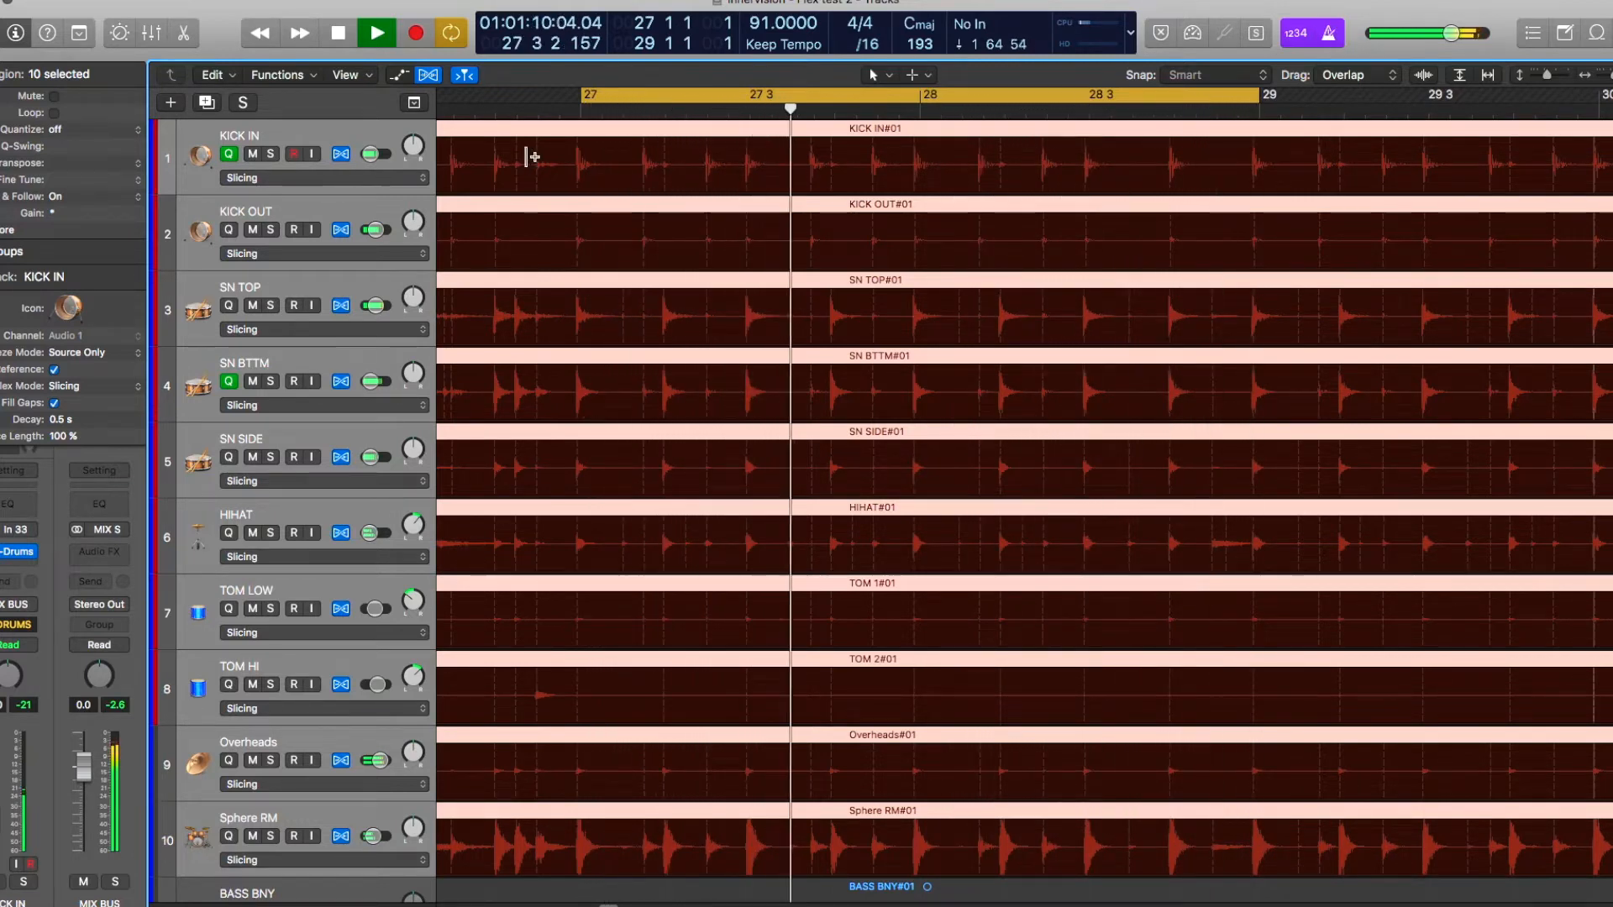
left_click(141, 0)
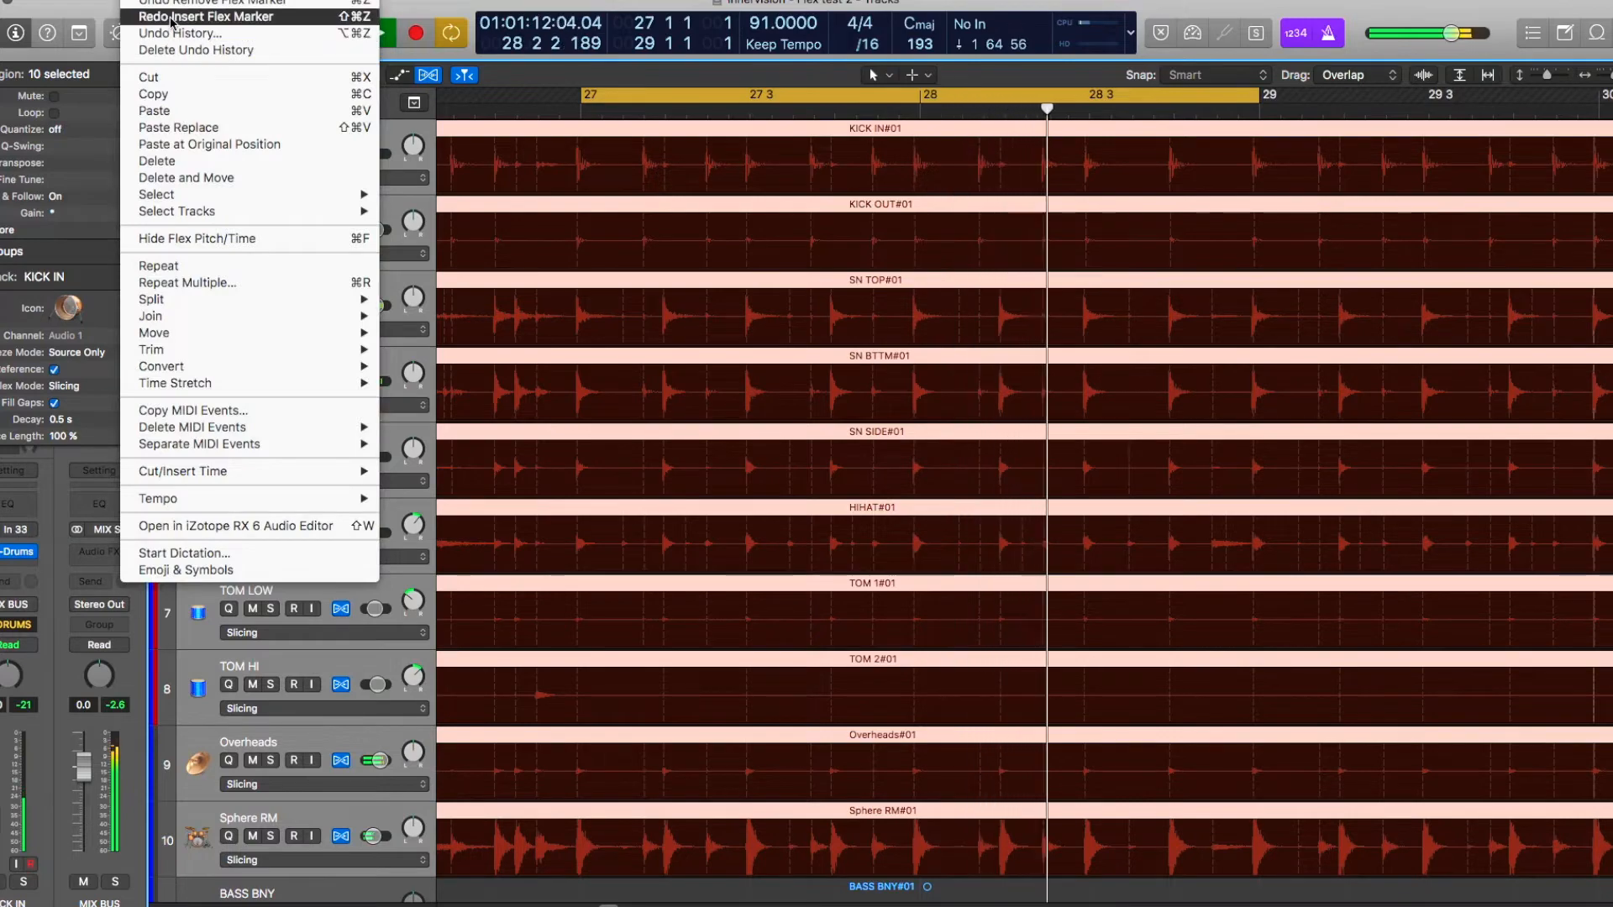
left_click(170, 17)
key("super+shift+z")
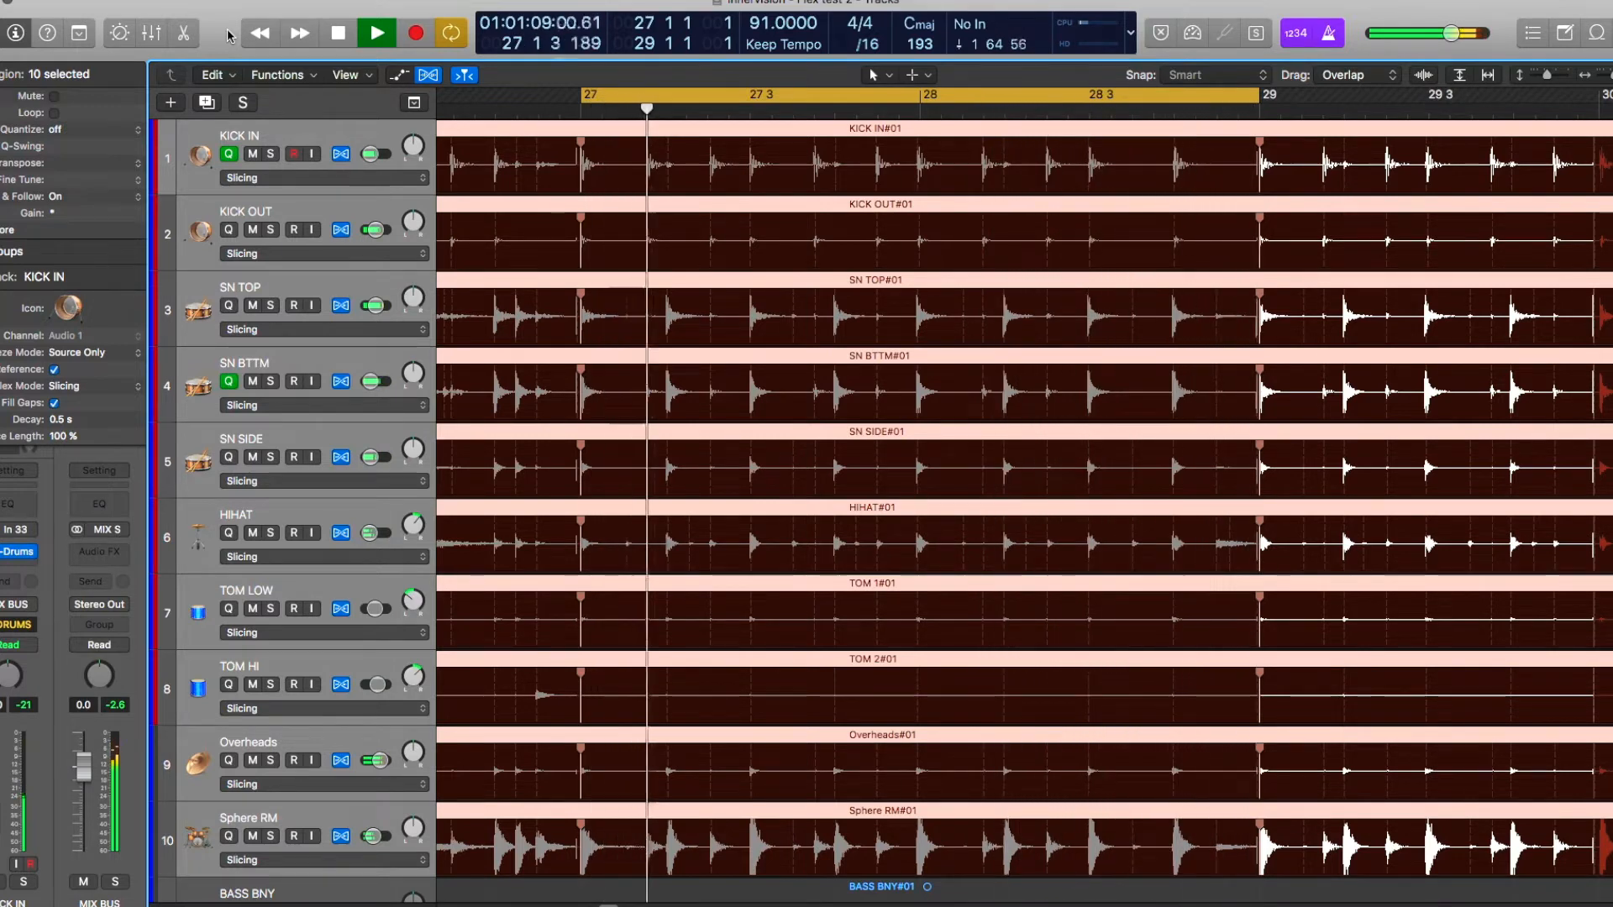
key("space")
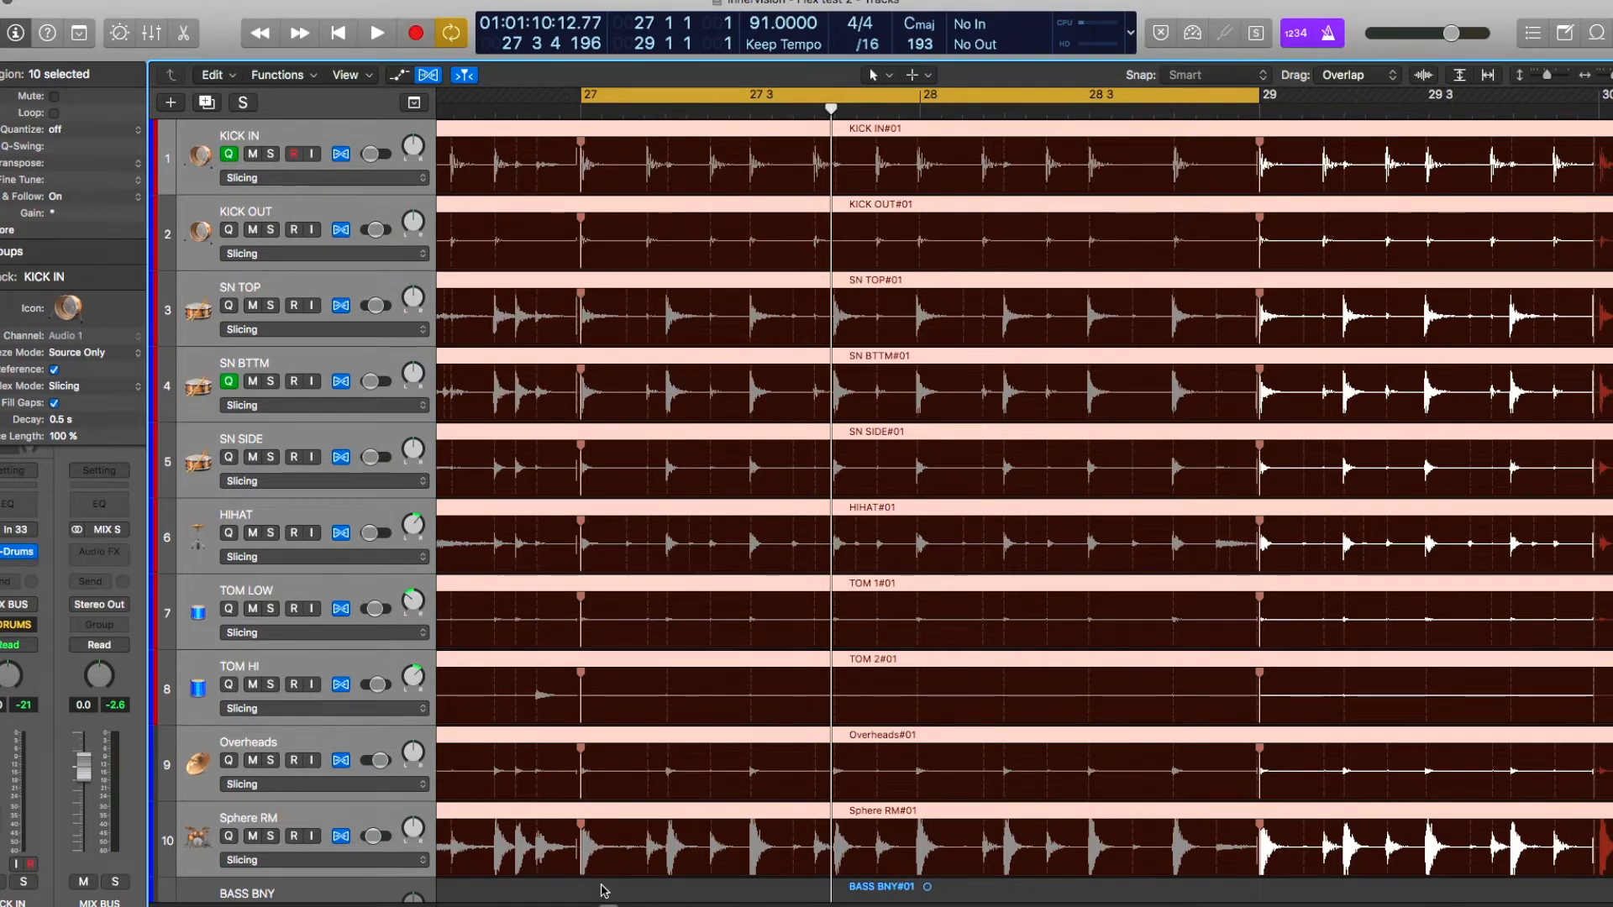
- Split the grouped drum regions with the Scissors tool just after bar 33 3 and just before bar 34
left_click_drag(608, 904, 646, 900)
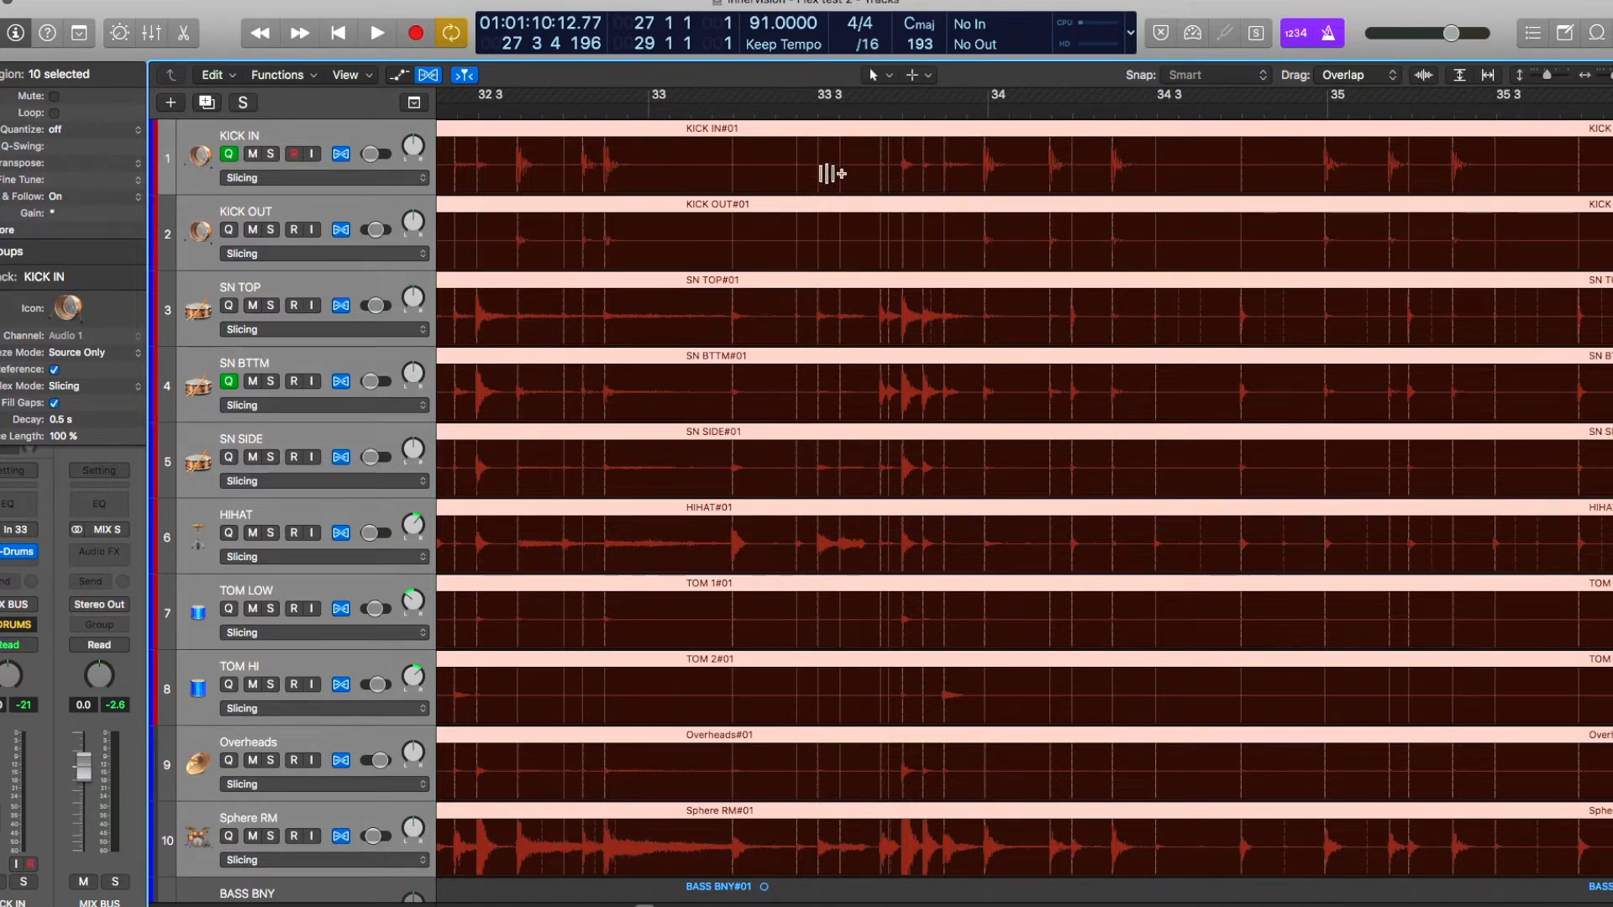
key("t")
key("i")
left_click(864, 173)
left_click(976, 164)
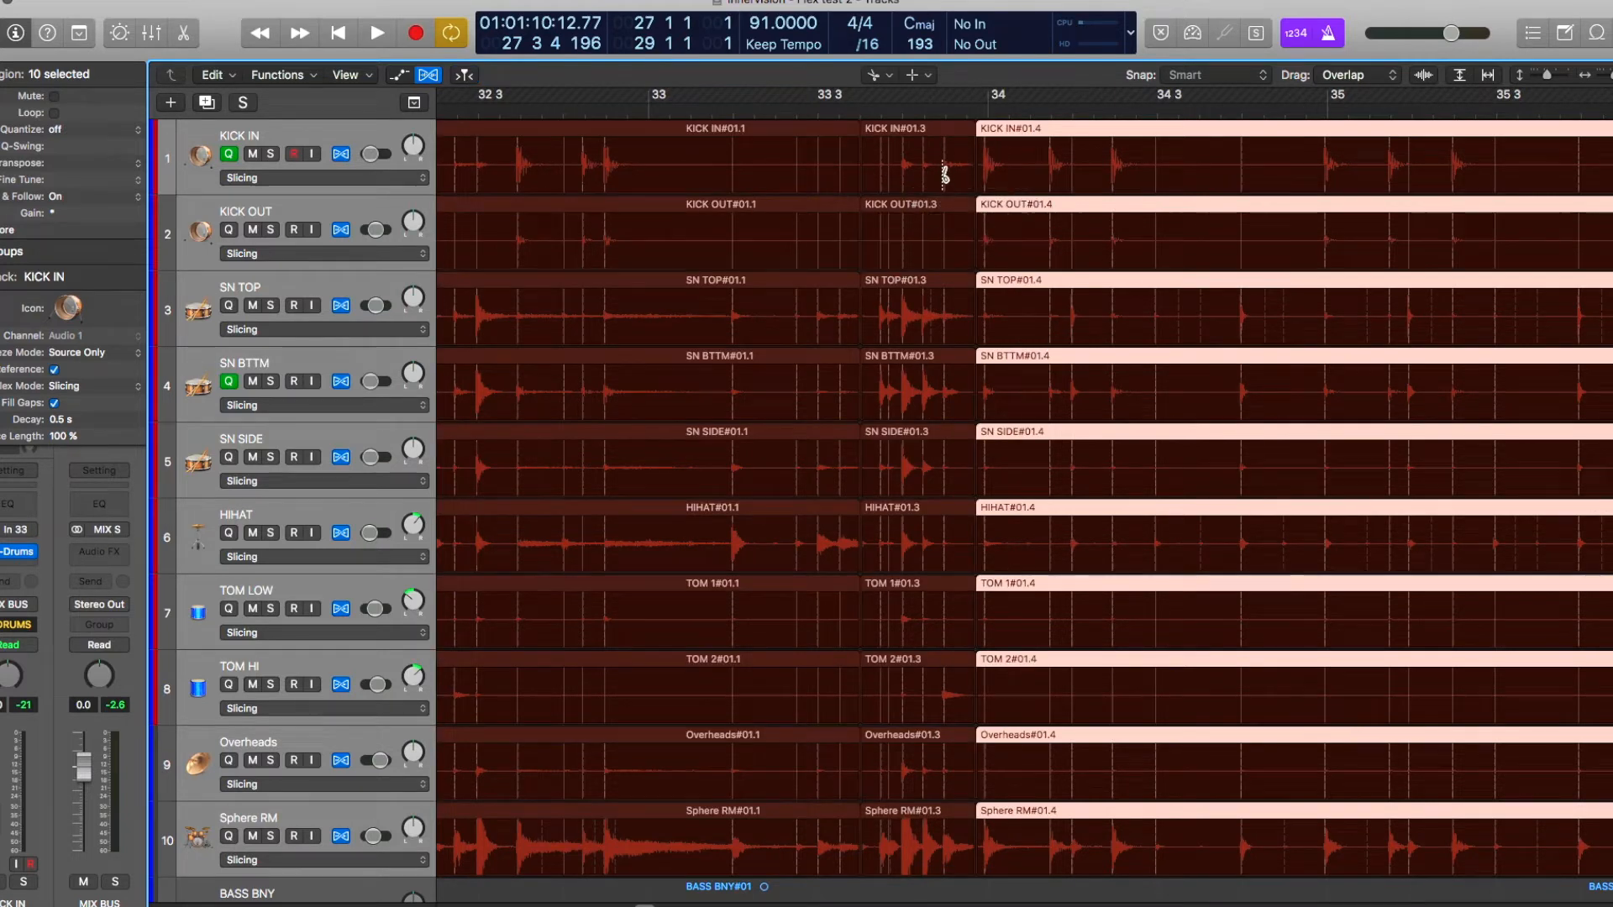
- Use the Pointer tool to drag the first kick transient of the last split region onto bar 34 with a flex marker
key("t")
left_click(929, 265)
left_click_drag(984, 151, 989, 151)
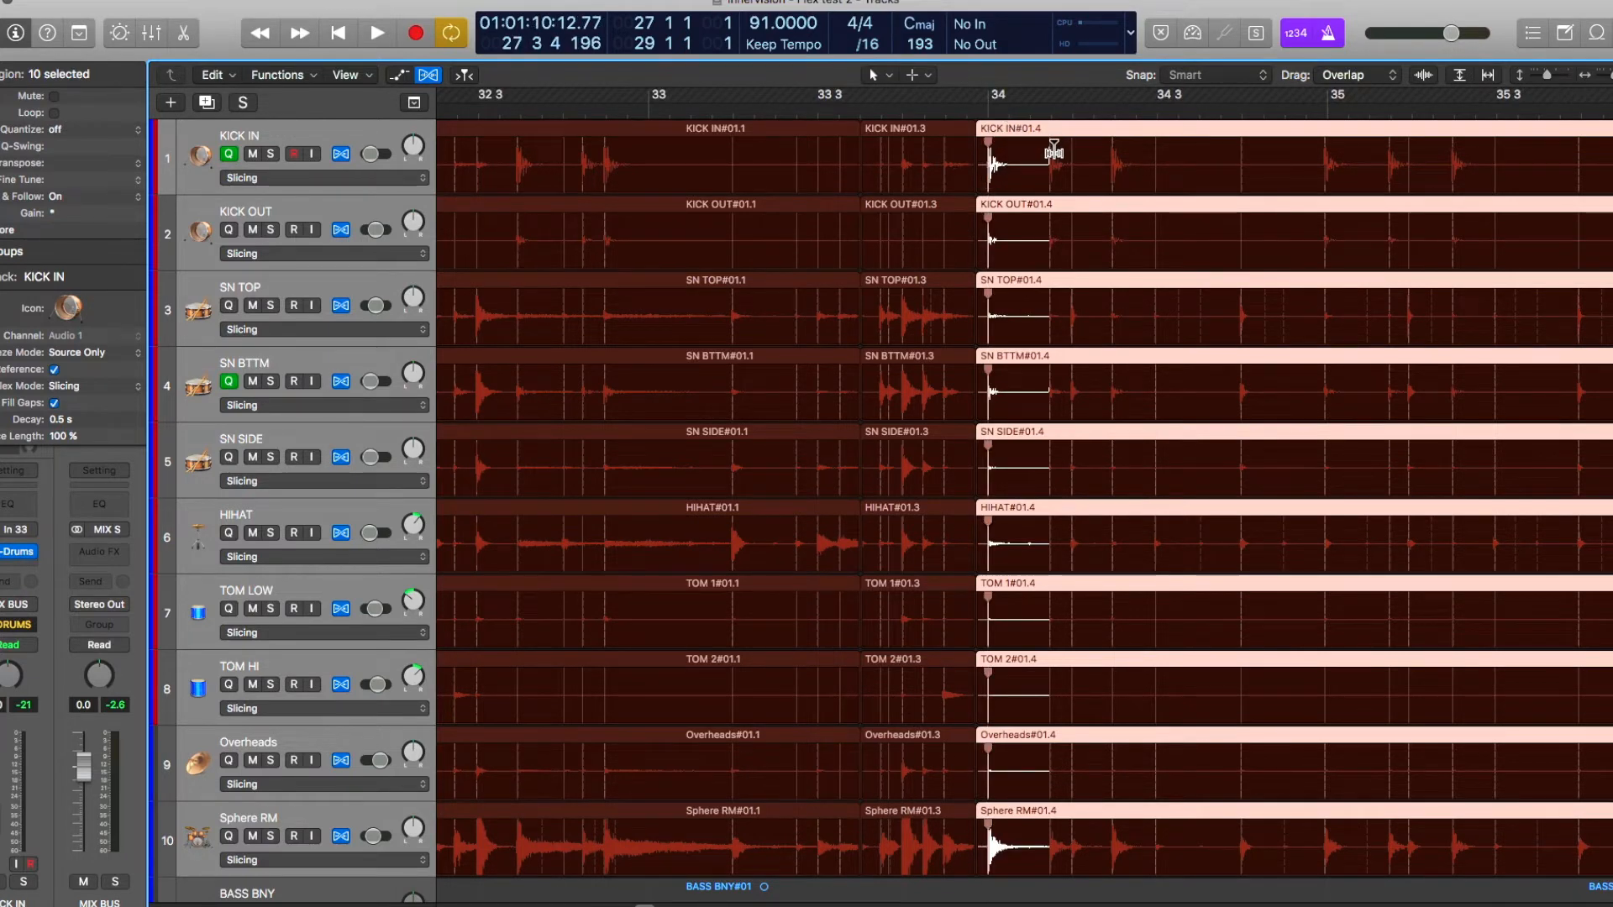
- Erase the transient markers between bar 34 and past bar 35 3, and add a flex marker at the bar 35 downbeat
key("t")
key("e")
mouse_move(1077, 180)
left_mouse_down()
mouse_move(1044, 178)
mouse_move(1227, 174)
mouse_move(1311, 198)
mouse_move(1504, 173)
mouse_move(1545, 189)
left_mouse_up()
key("t")
key("t")
left_click(1328, 144)
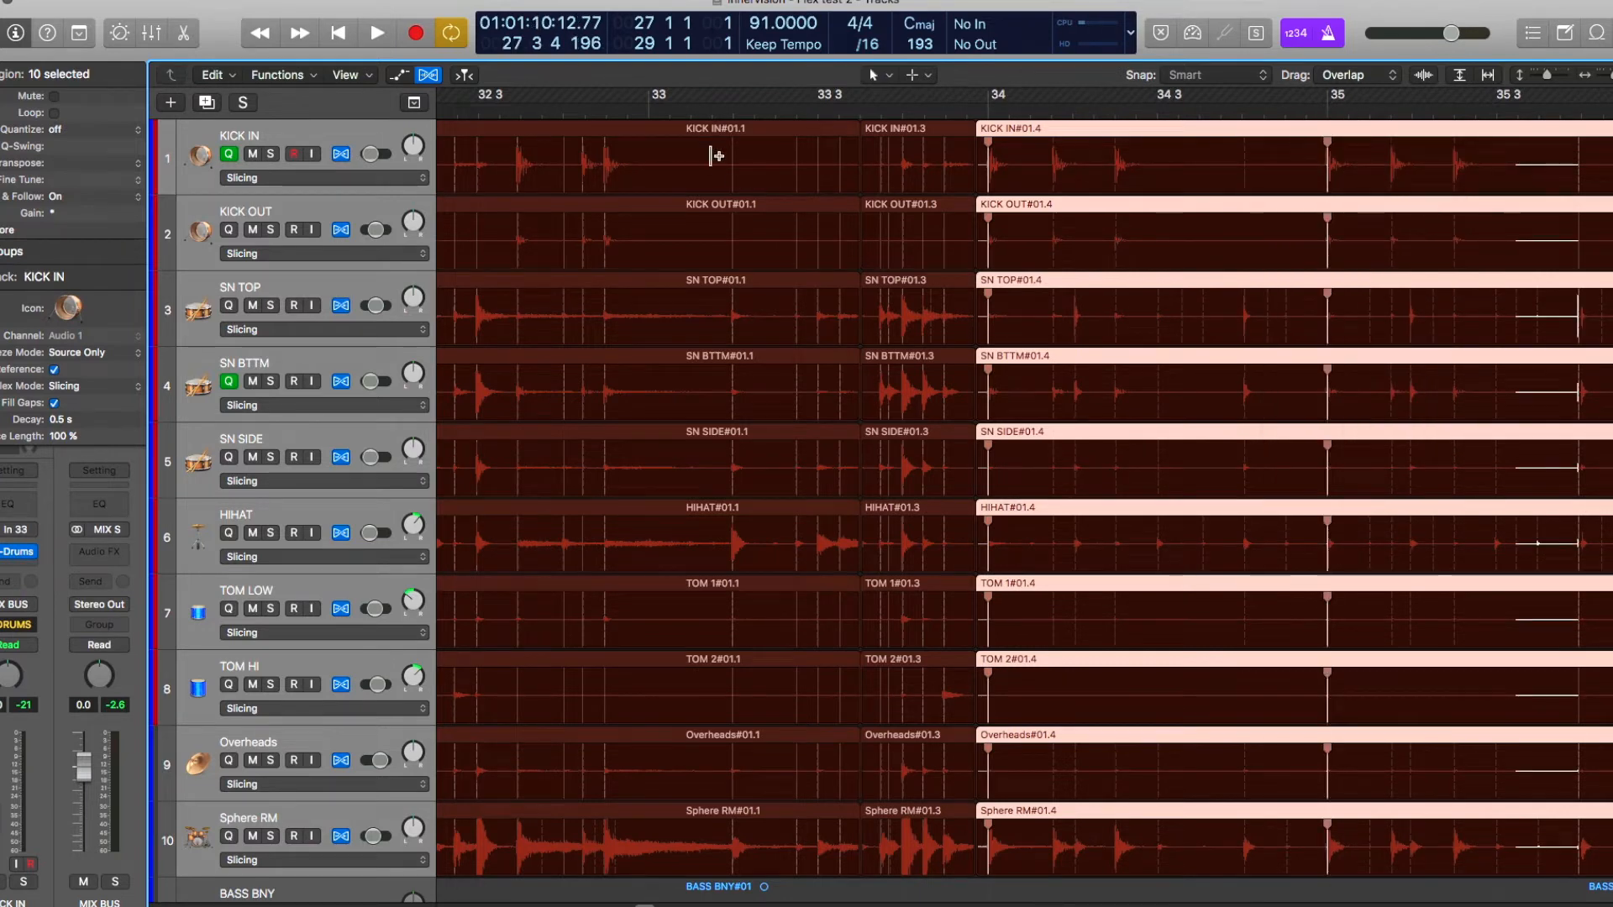
- Try moving the short split drum fill region before bar 34 on its own, and undo the move
key("t")
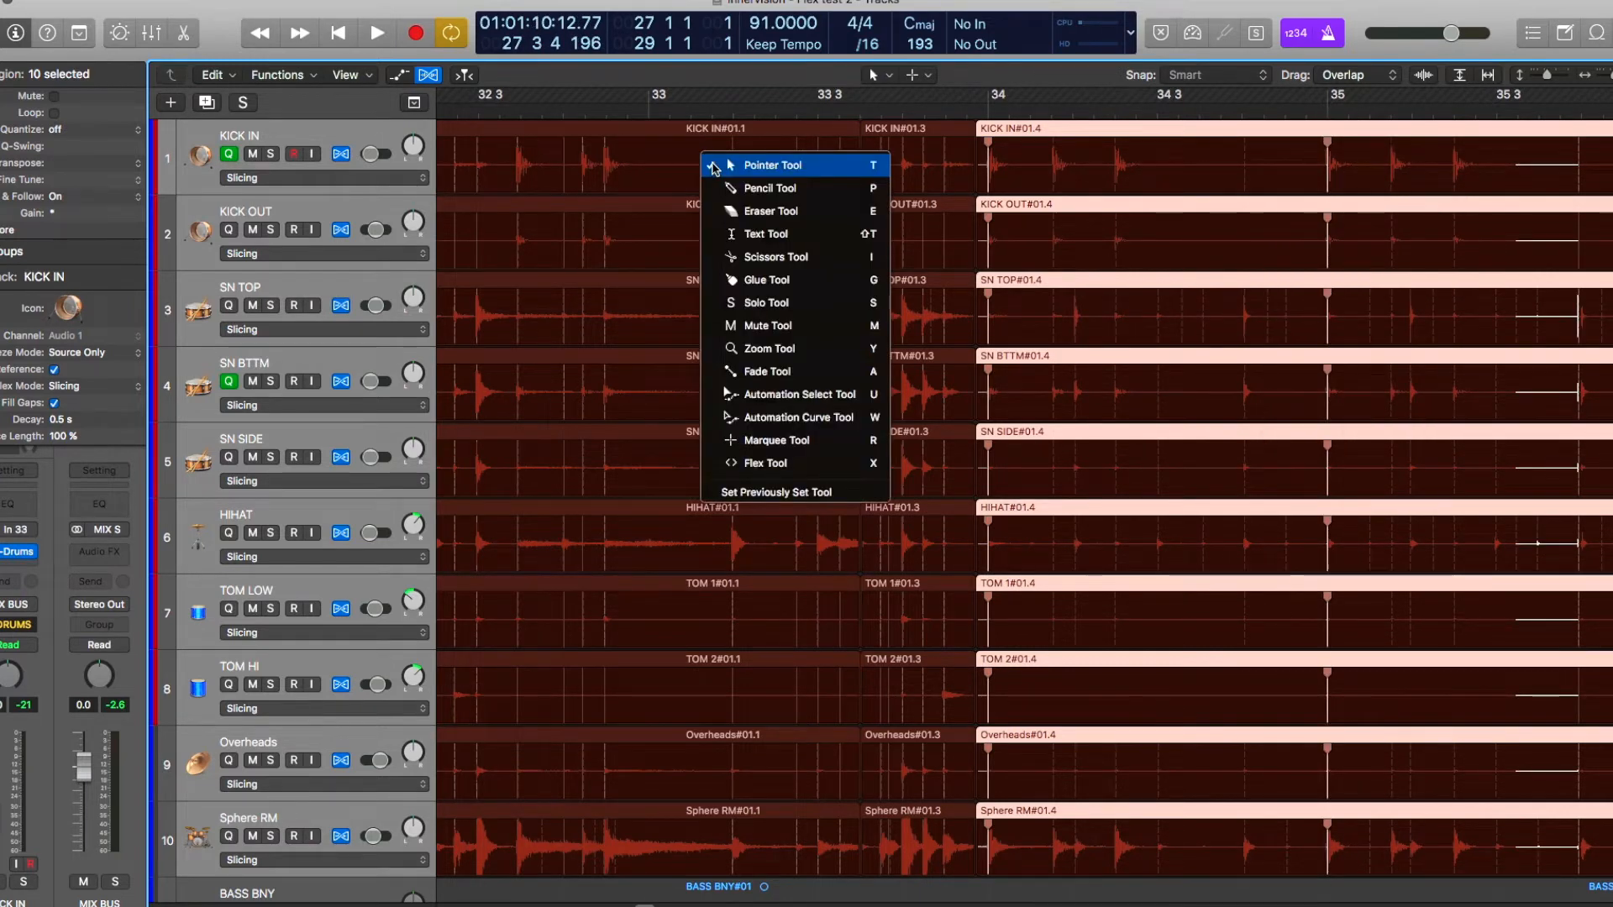
key("e")
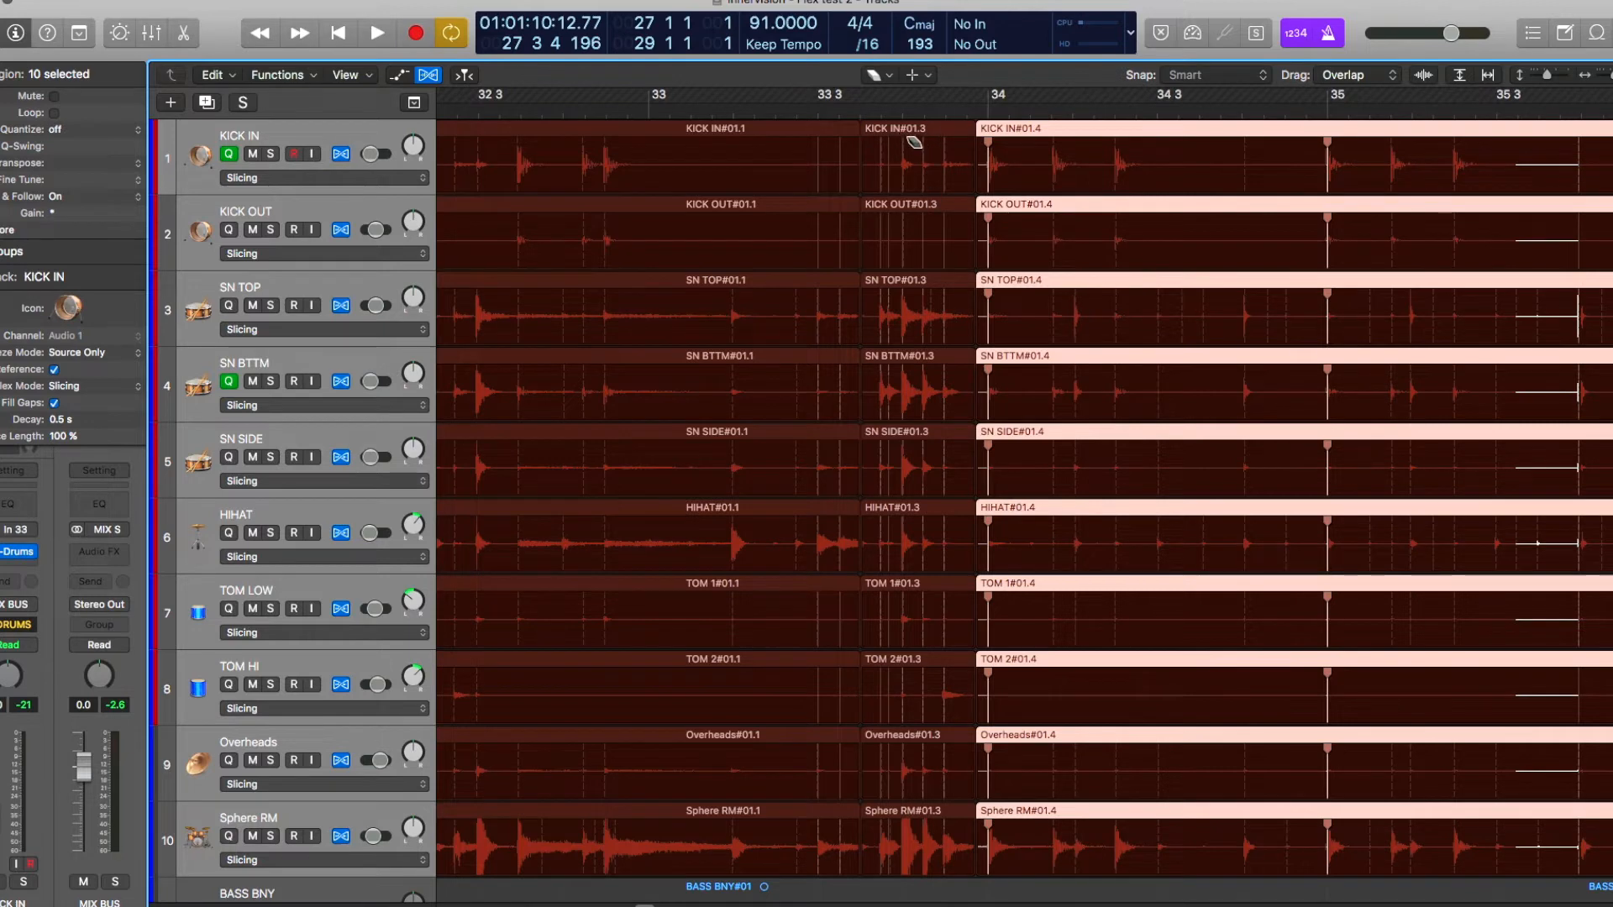
key("t")
key("t")
left_click_drag(905, 133, 892, 131)
key("super+z")
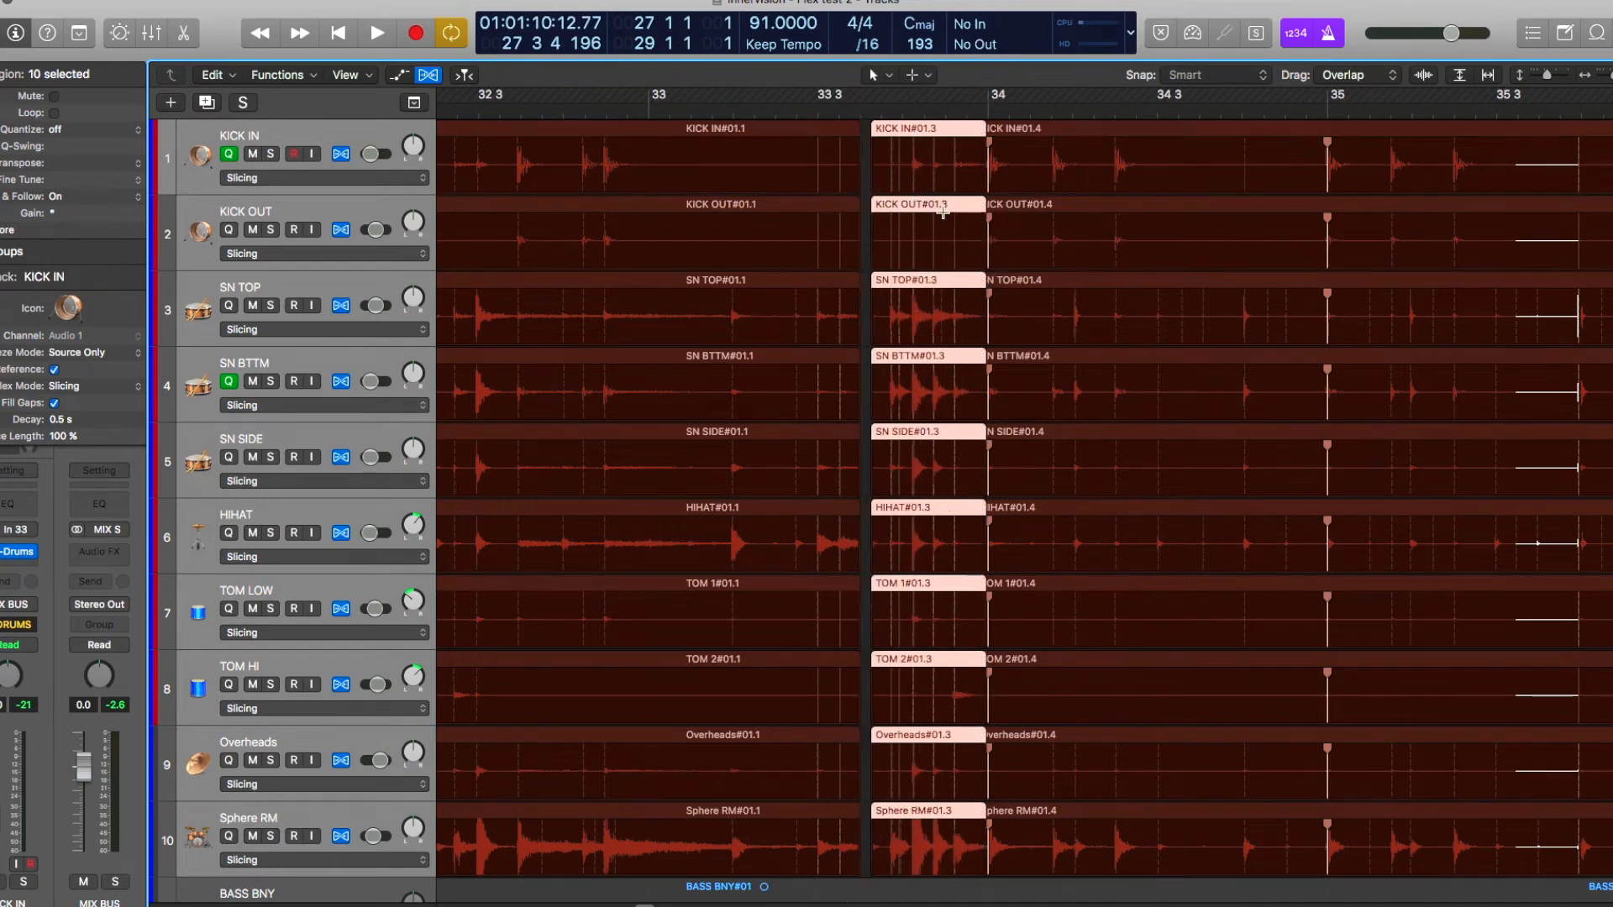
key("super+z")
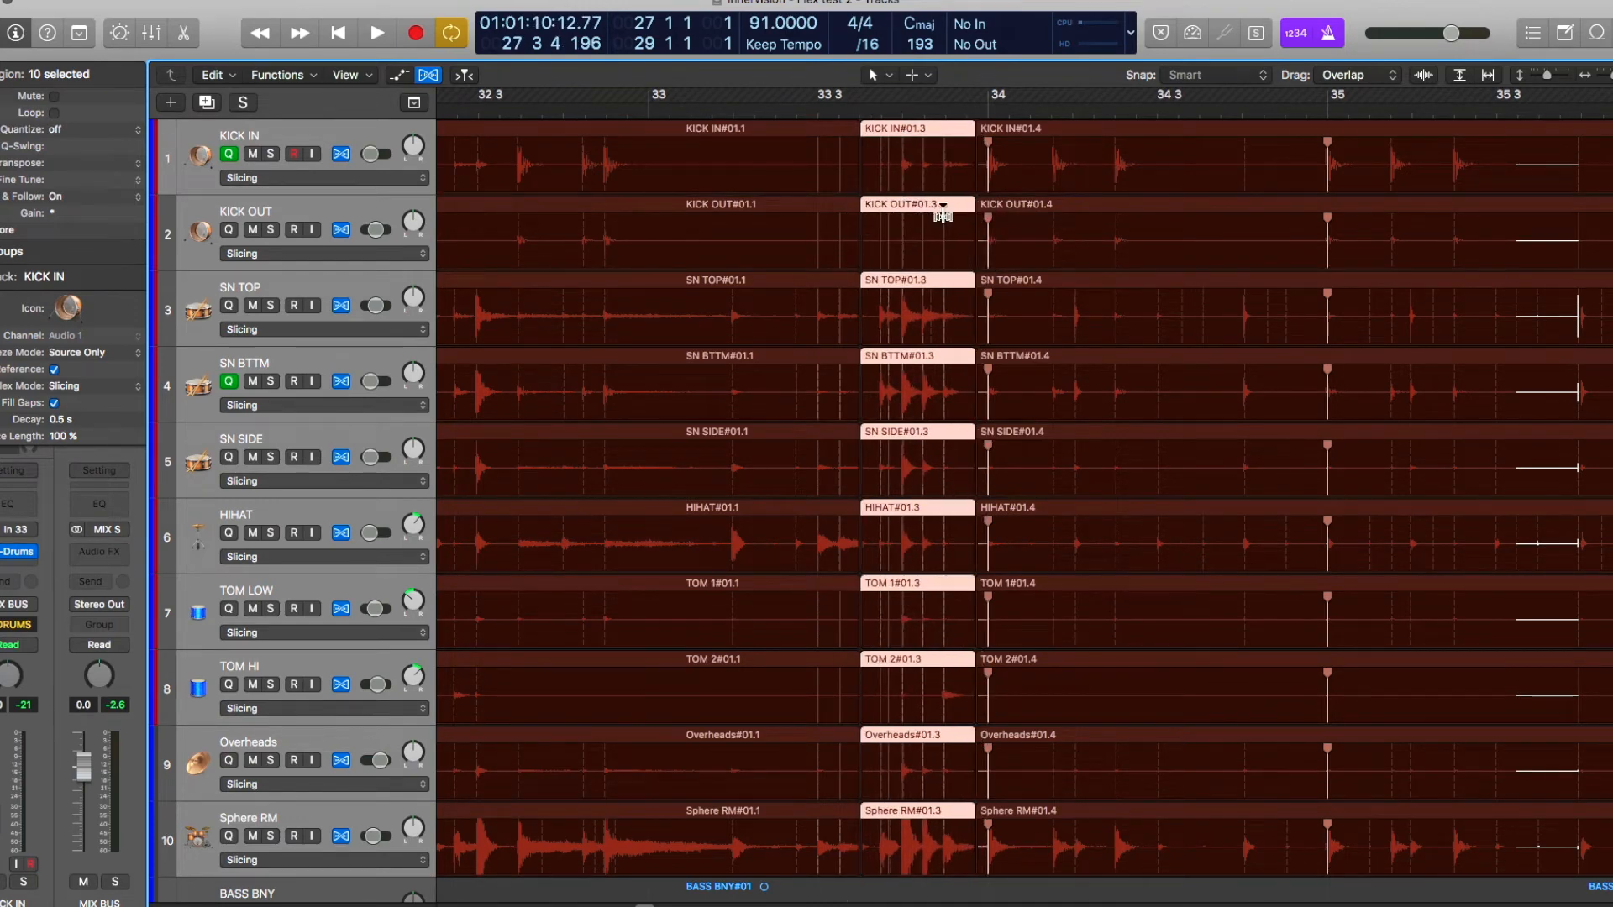
- Place the playhead at about bar 32 4, play the cycled drum section briefly and stop
left_click(561, 111)
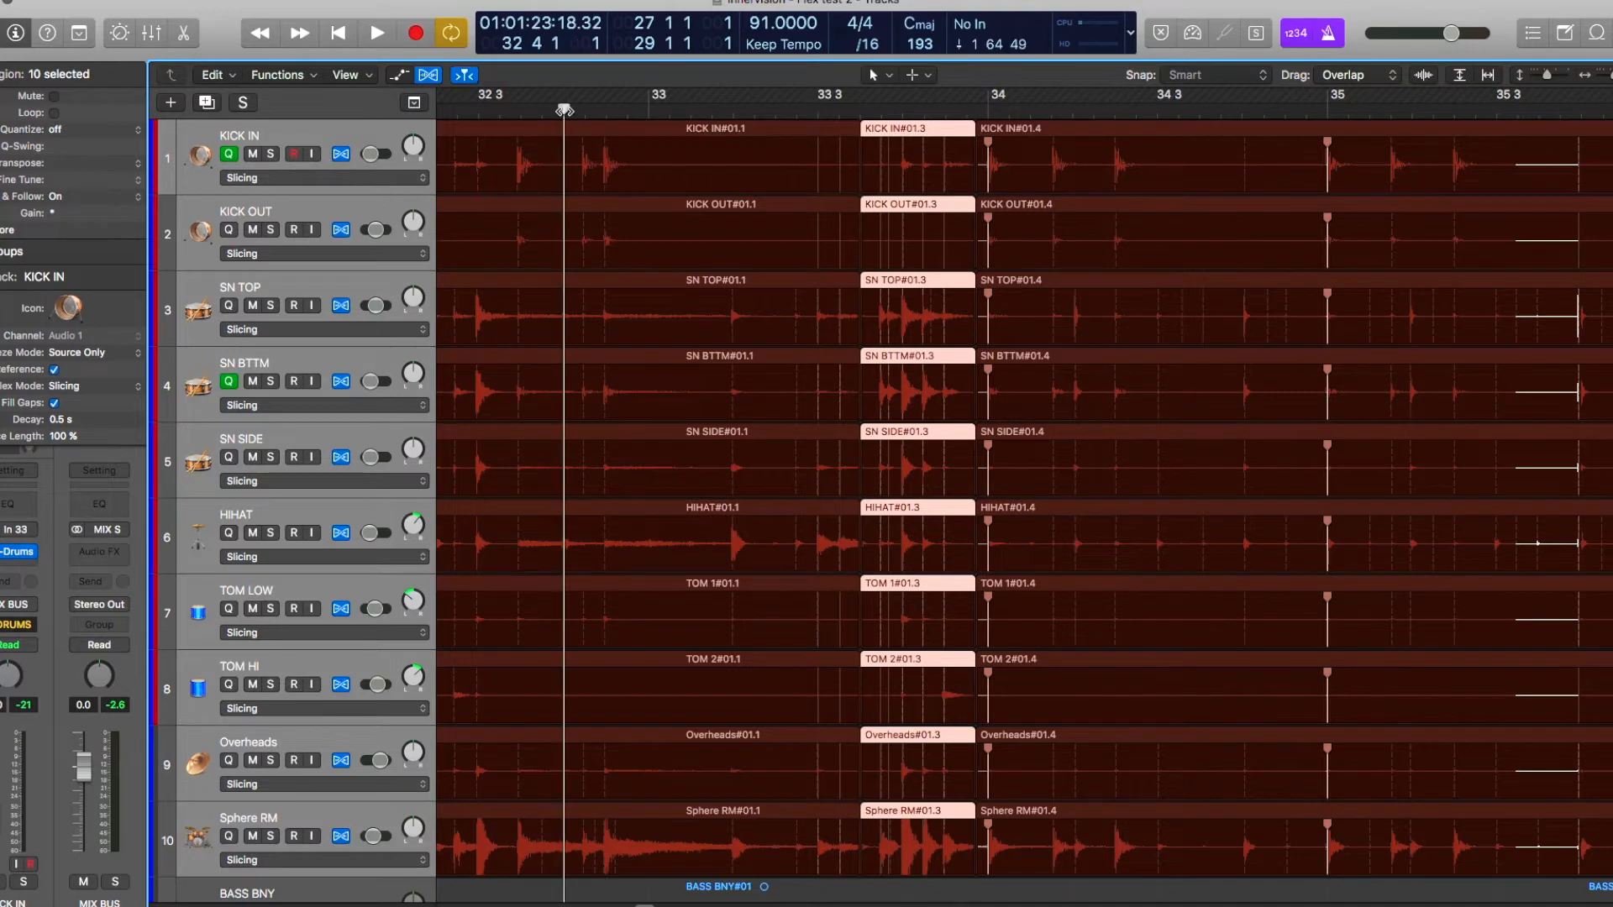
key("space")
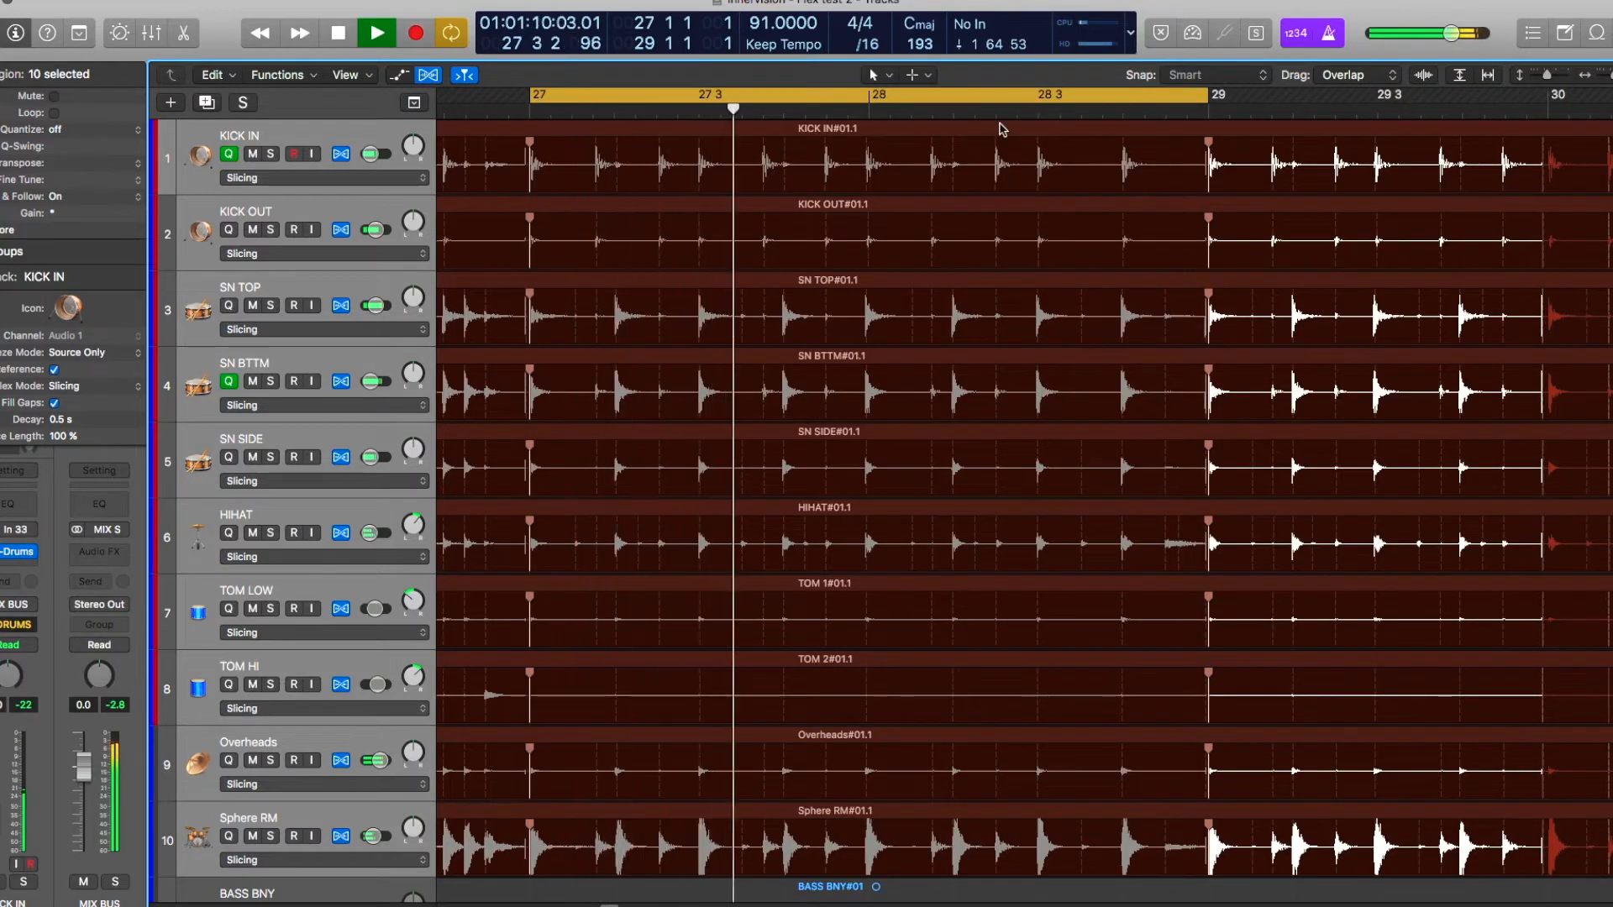
key("space")
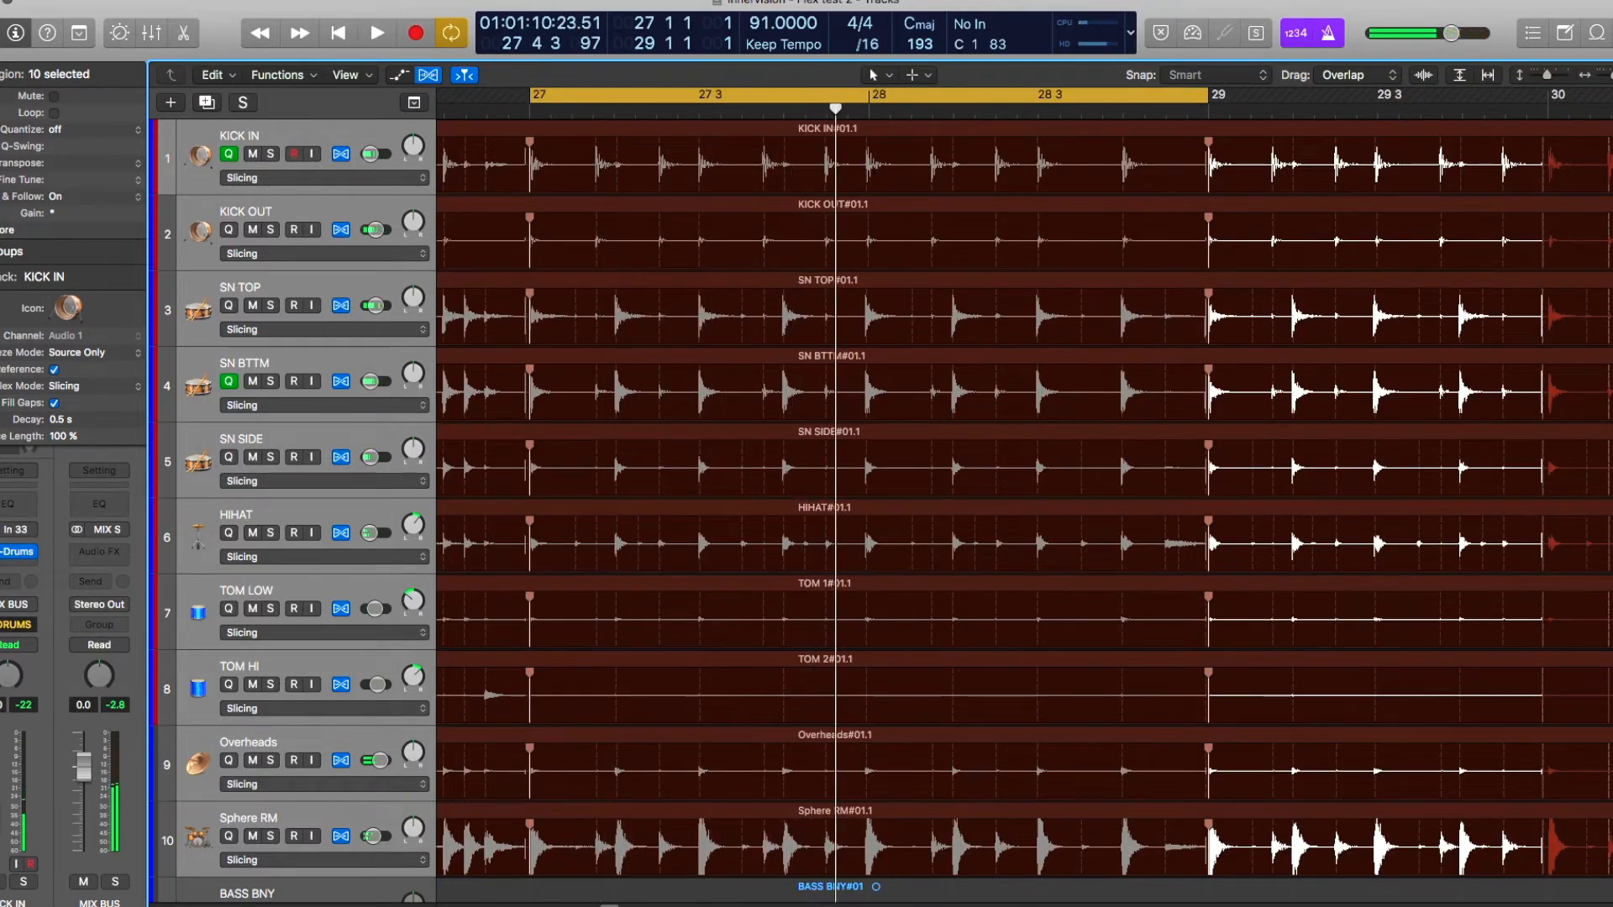
- Open the recent project 777-9311, saving the changes made to Innervision
left_click(102, 0)
mouse_move(122, 52)
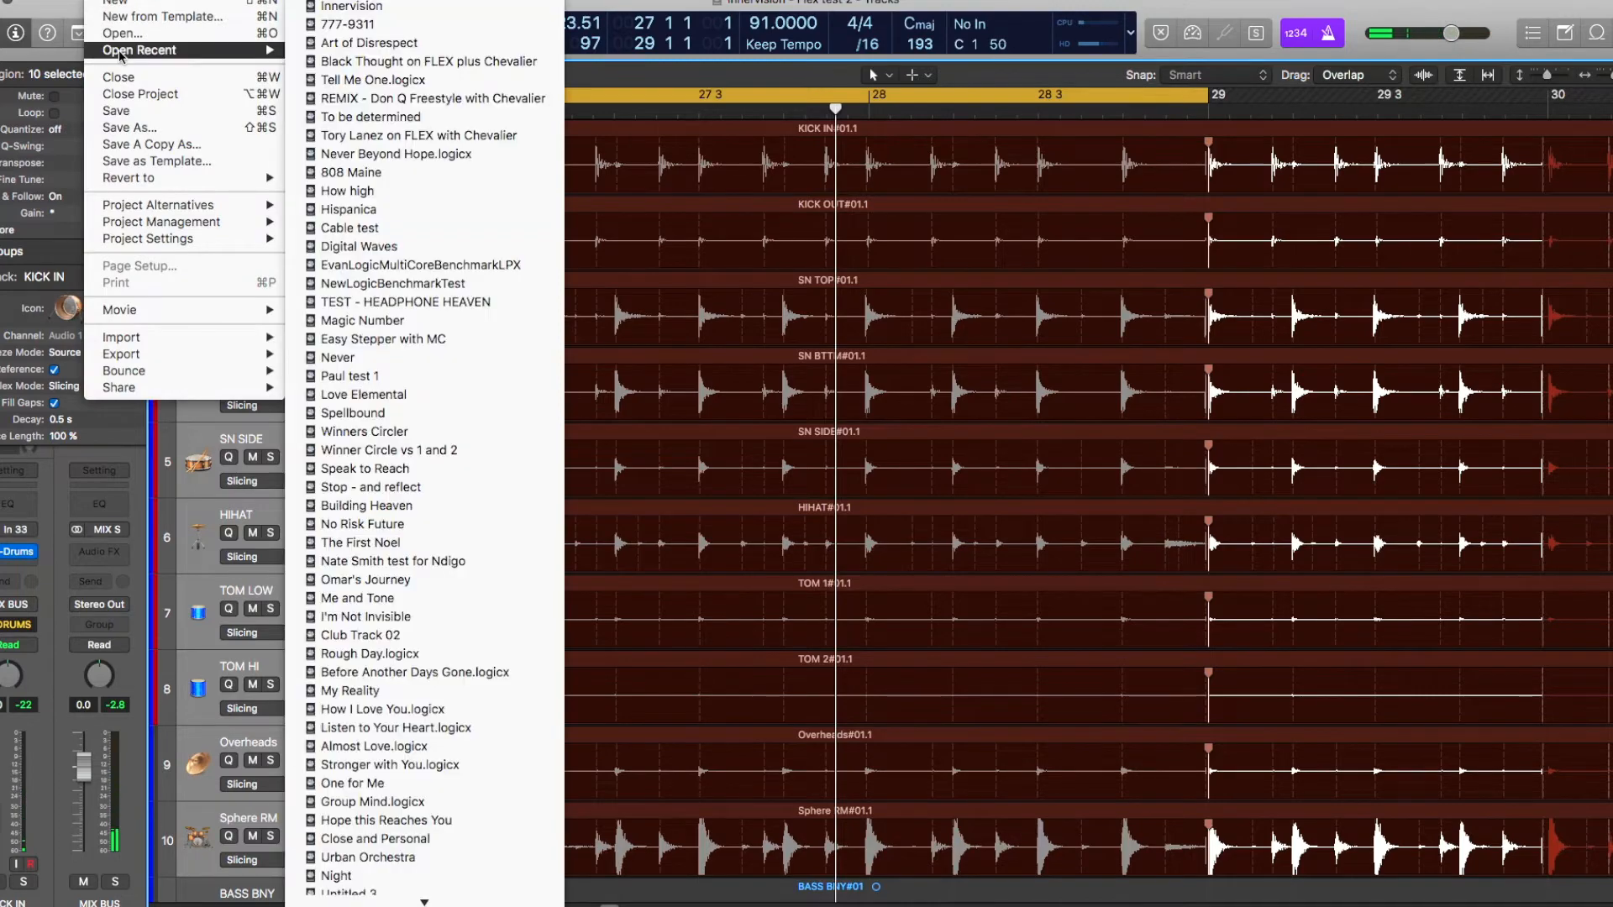
left_click(344, 22)
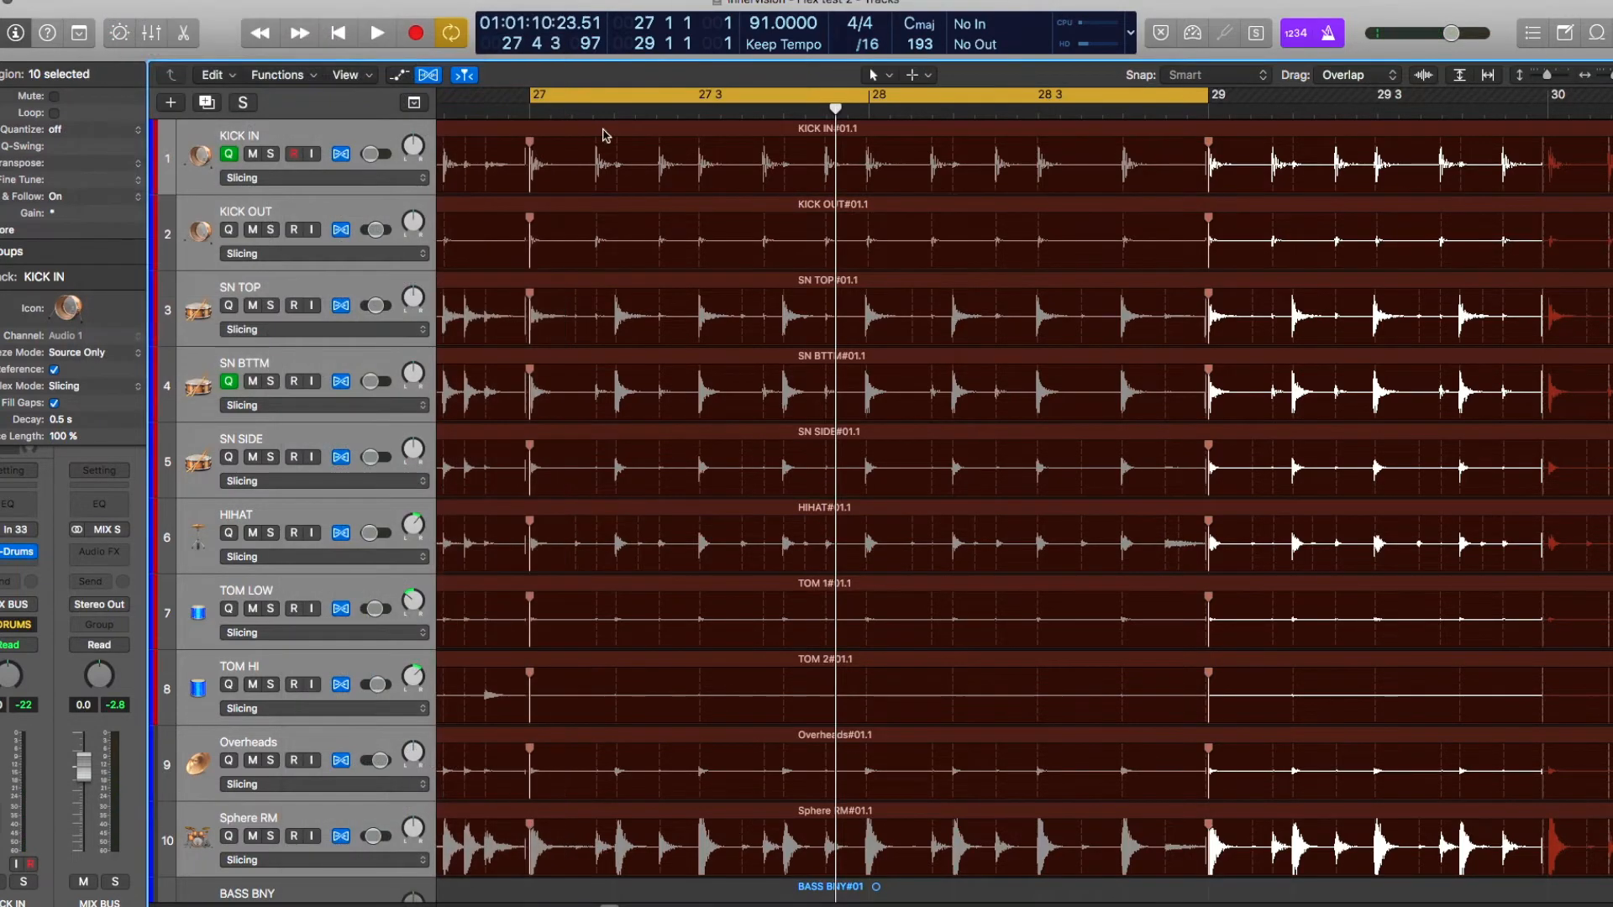
left_click(955, 301)
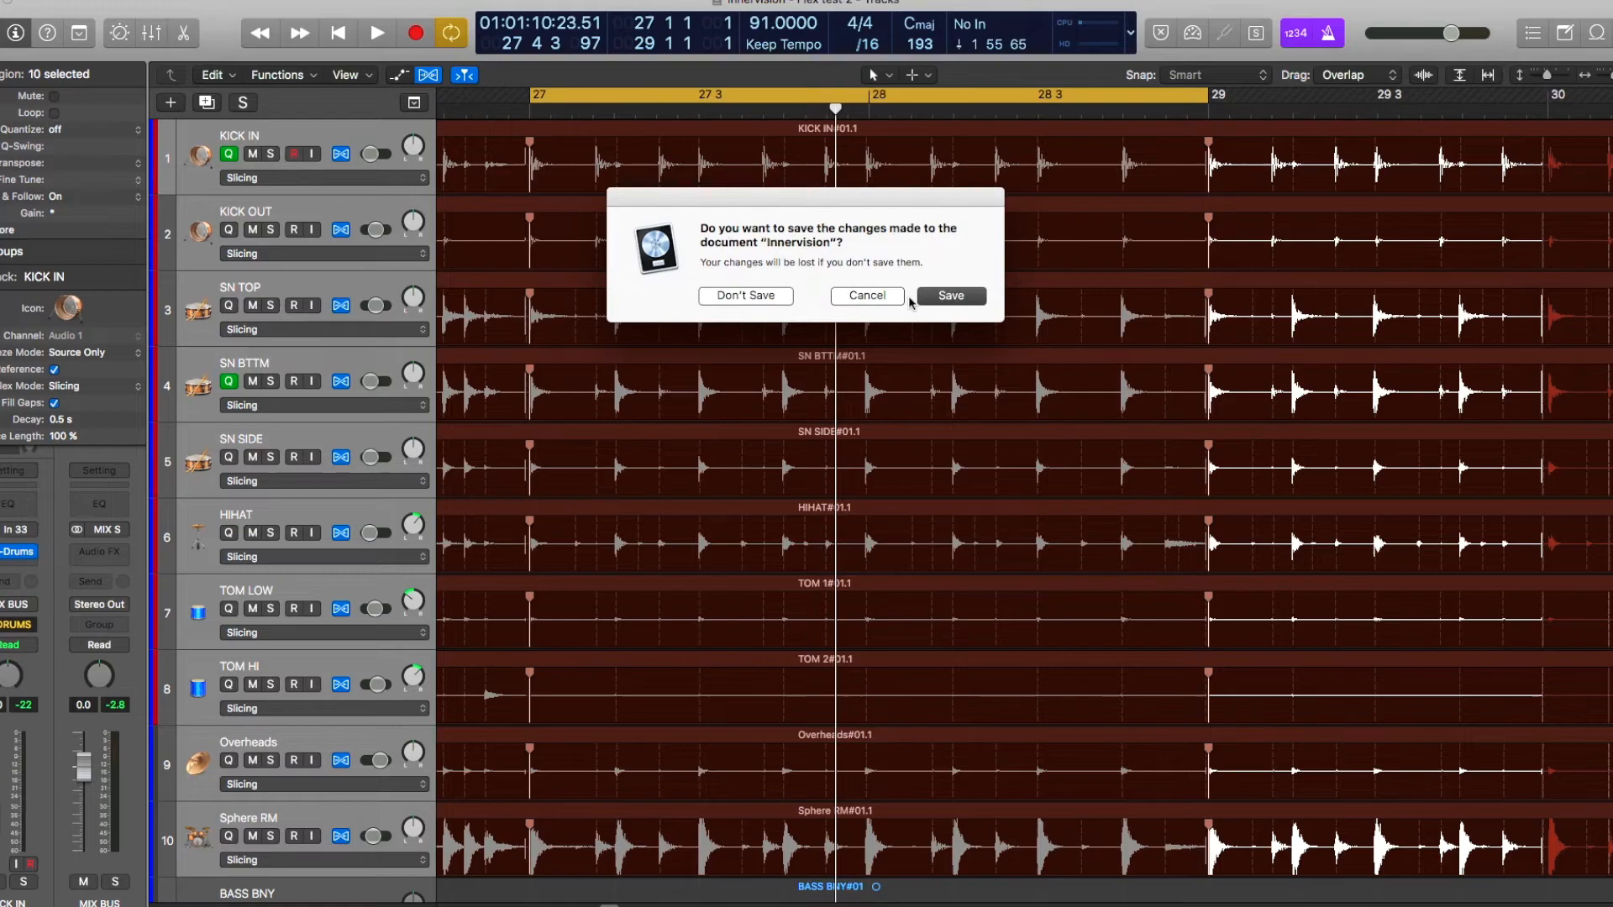
left_click(937, 303)
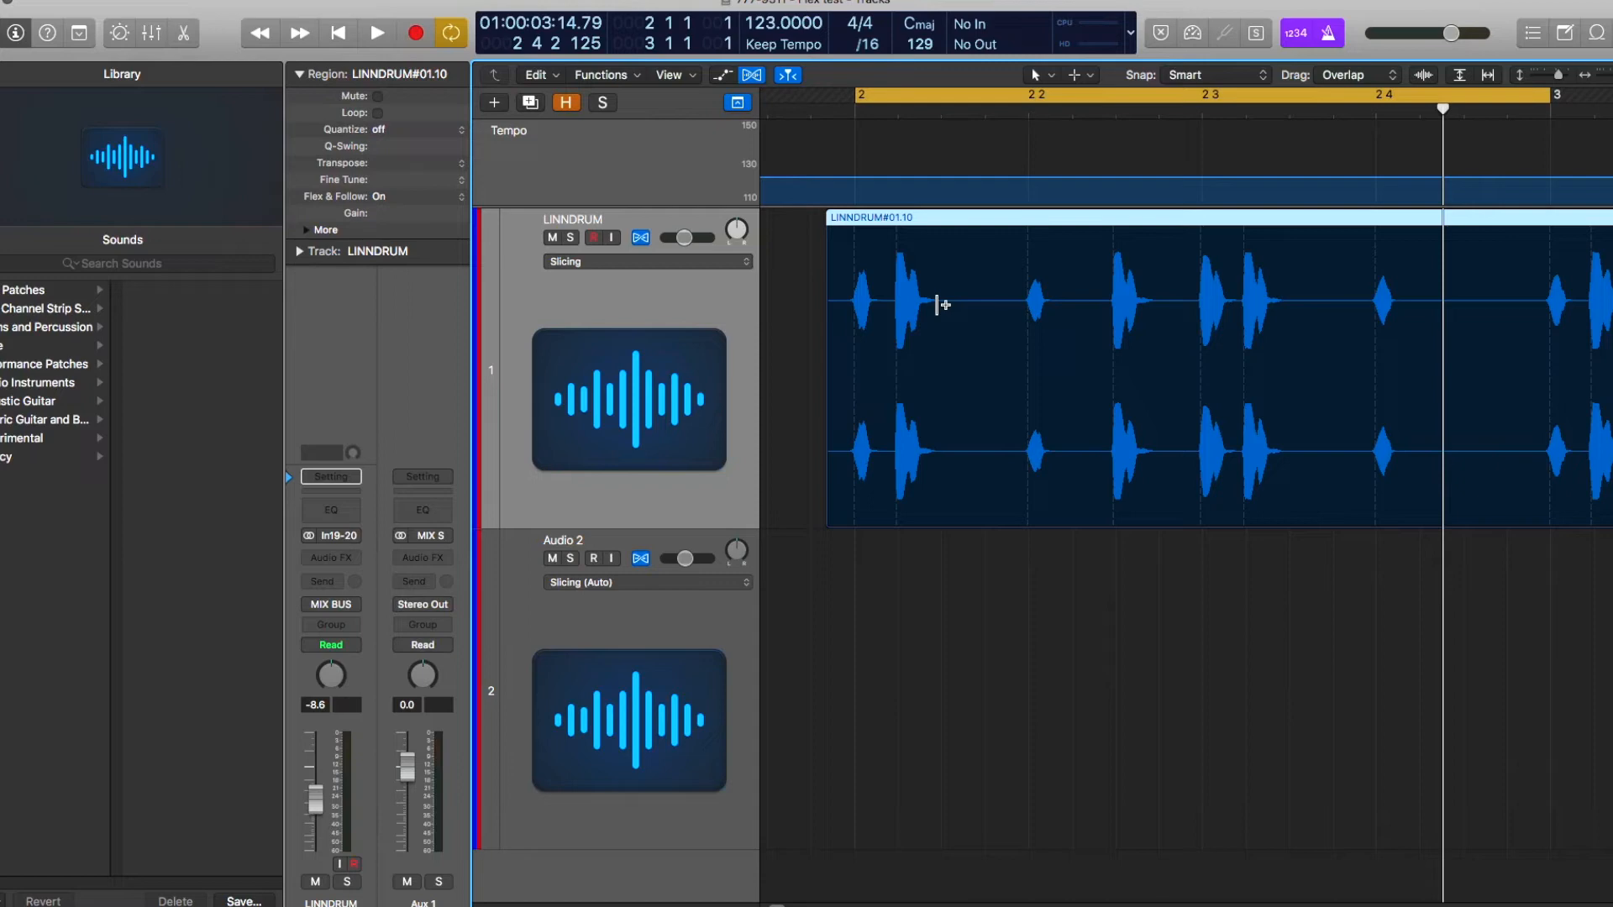
- Set the project tempo to 120 BPM
double_click(781, 23)
key("BackSpace")
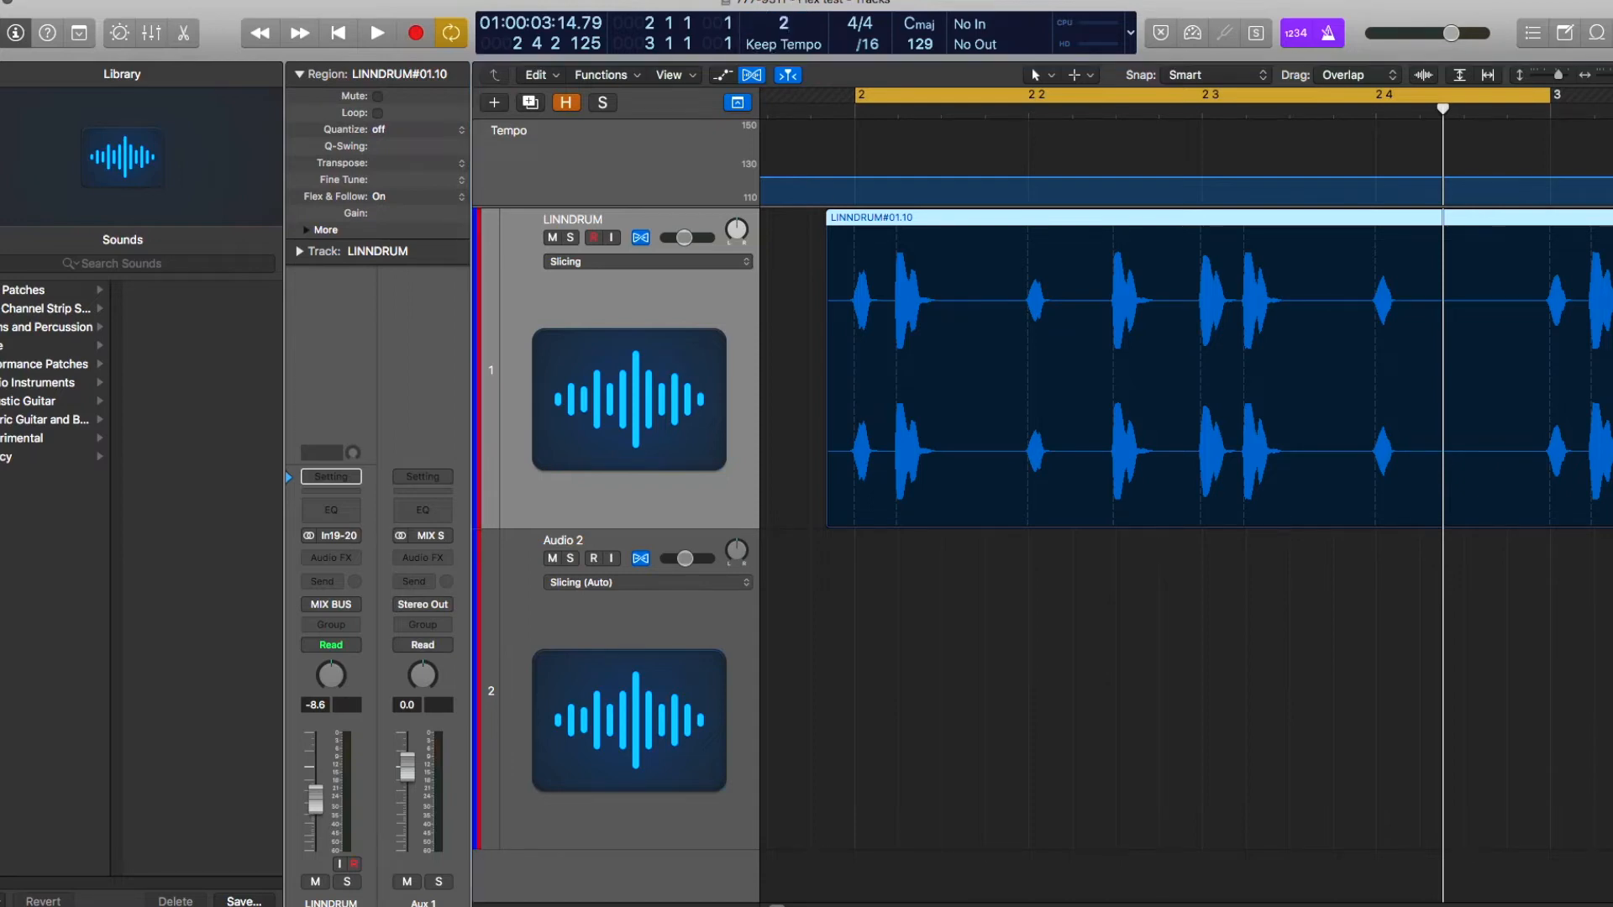
type("120")
key("Return")
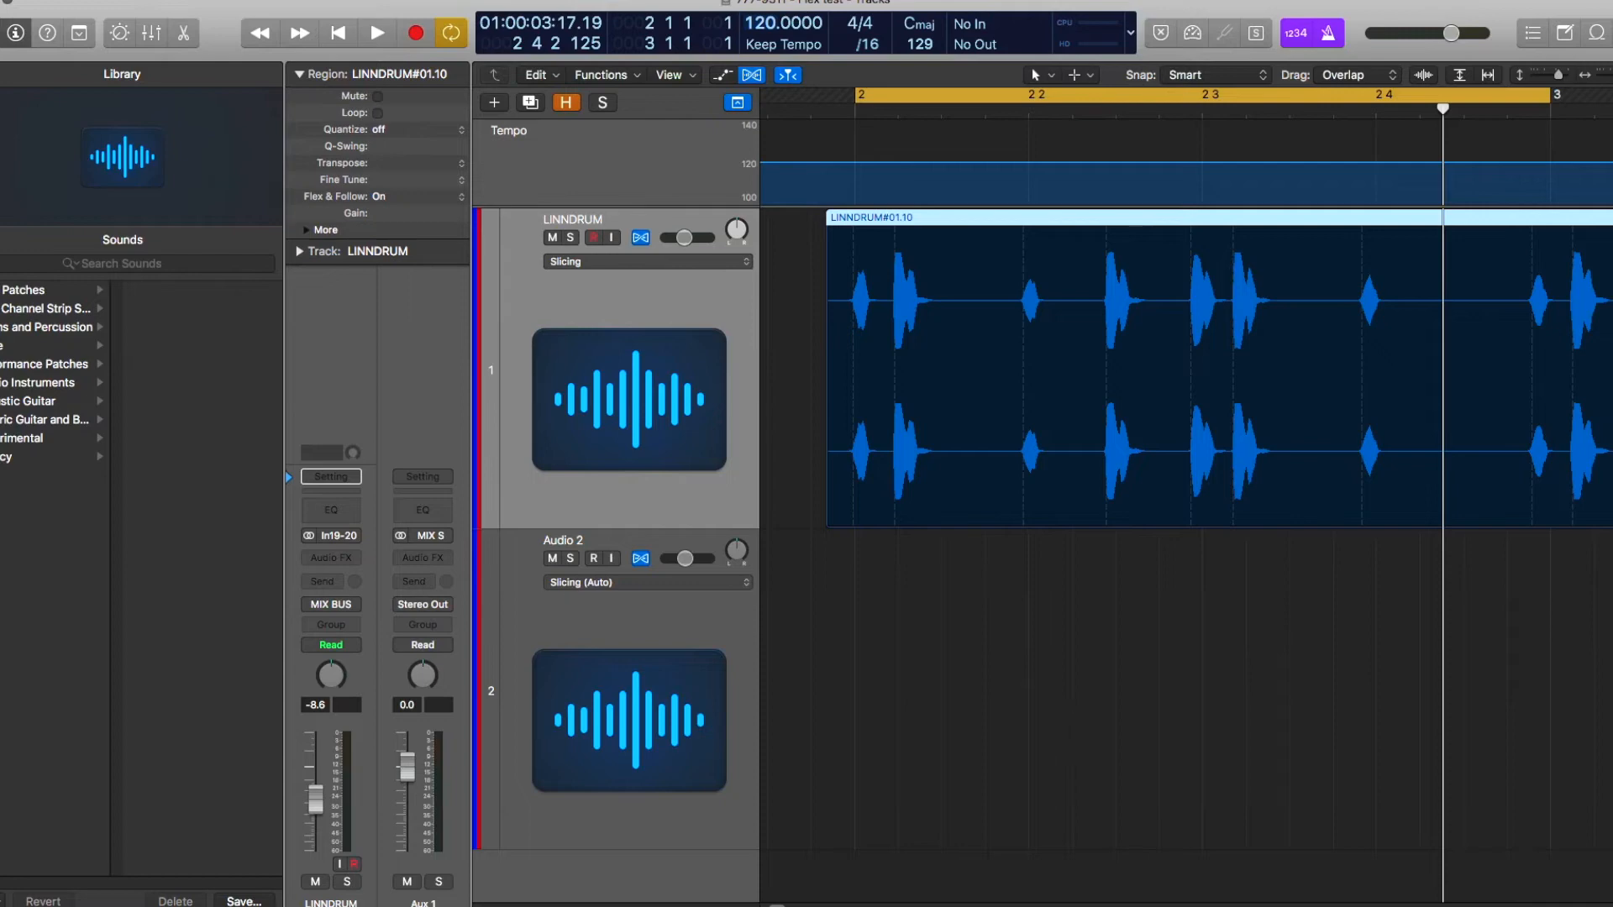
- Nudge the LINNDRUM region slightly later against the bar 2 grid and play the cycled bar to check it
left_click_drag(878, 227, 880, 226)
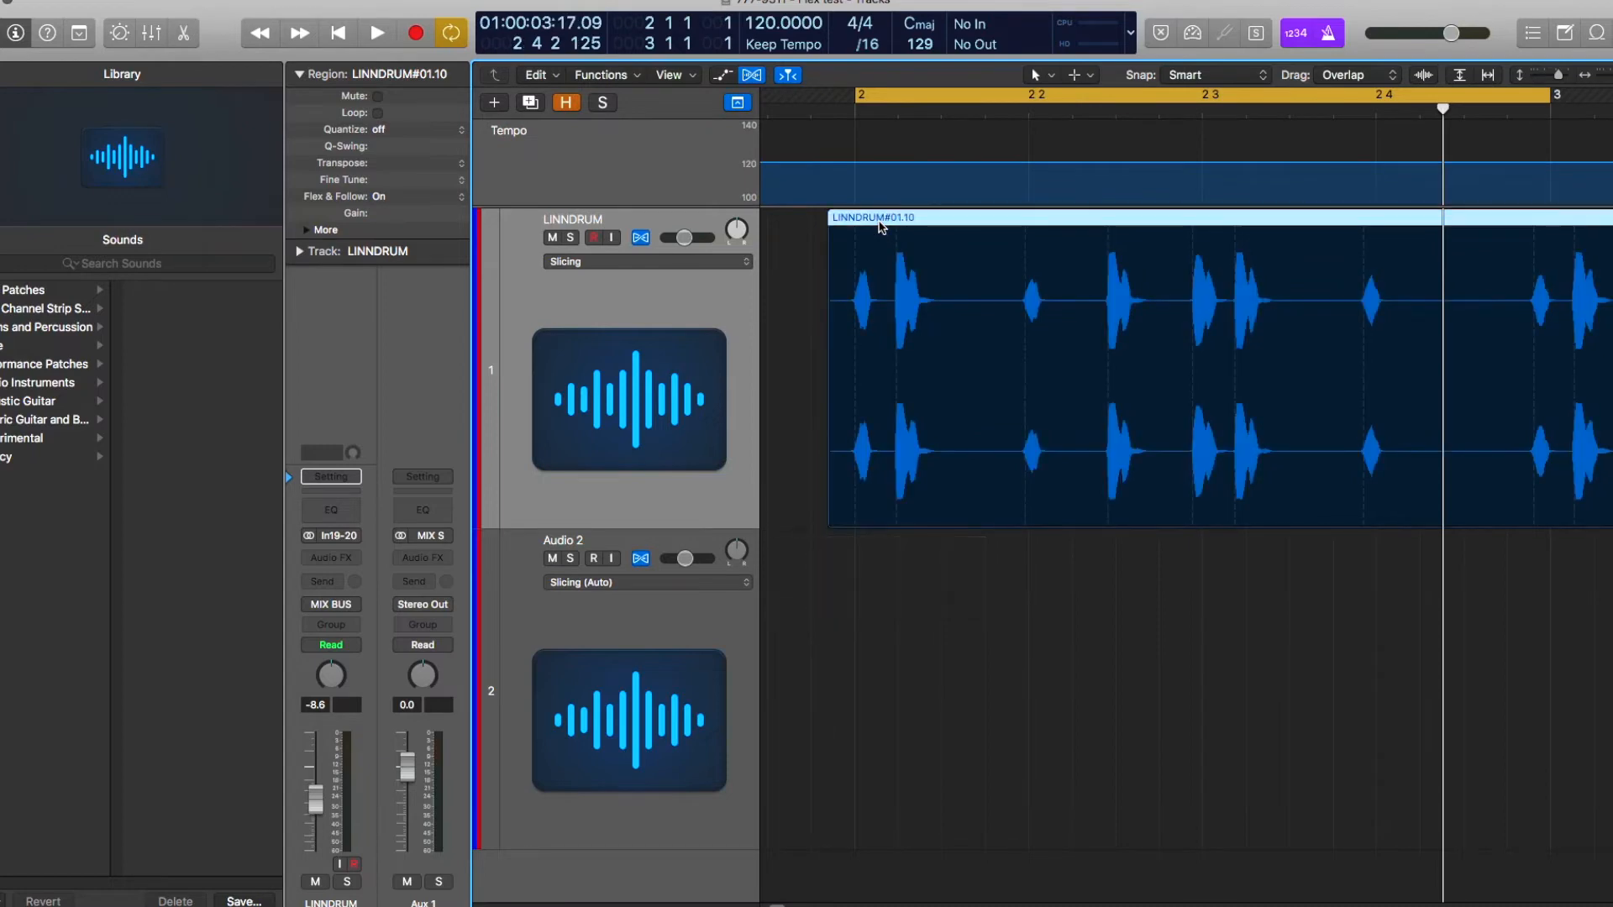
key("space")
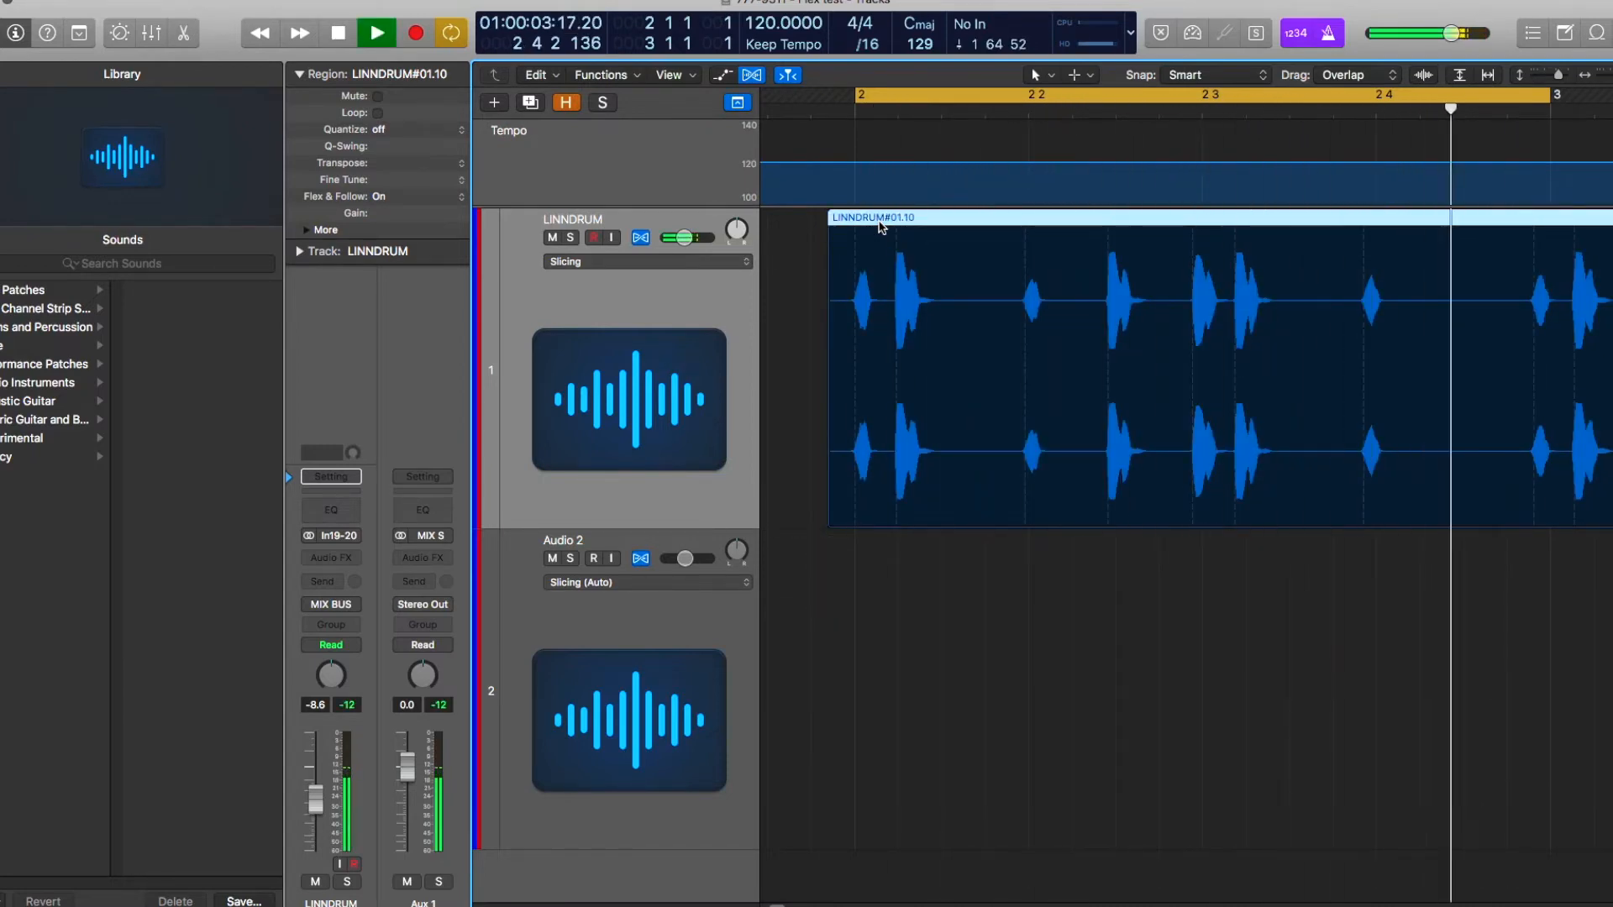
key("space")
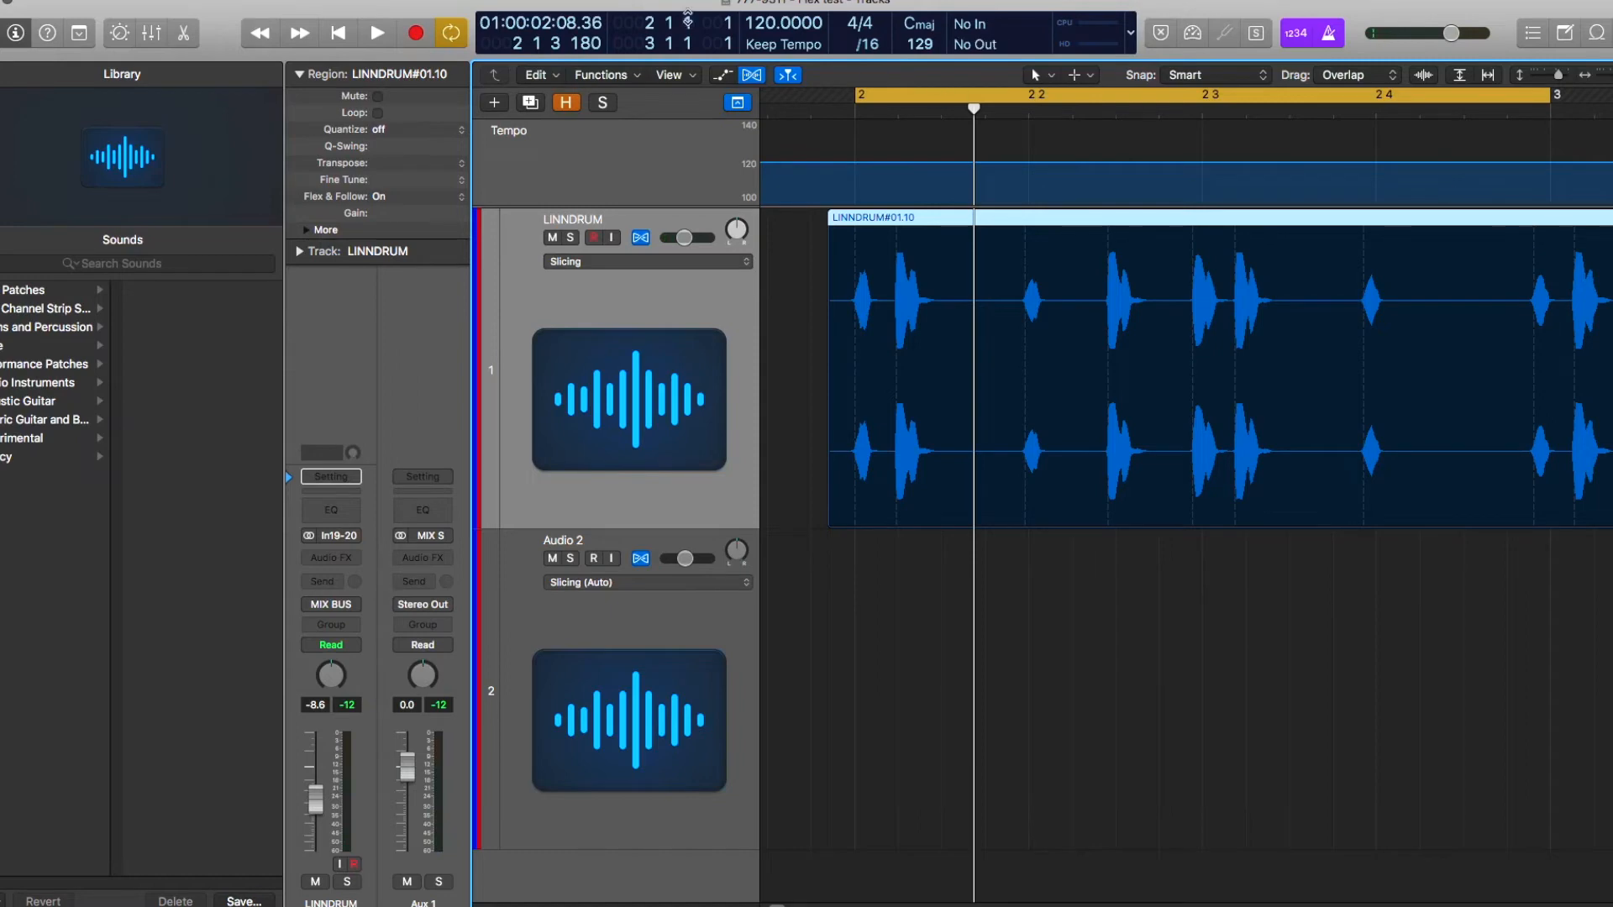
- Set the project tempo to 123 BPM and play the cycled LINNDRUM bar
double_click(760, 23)
type("123")
key("Return")
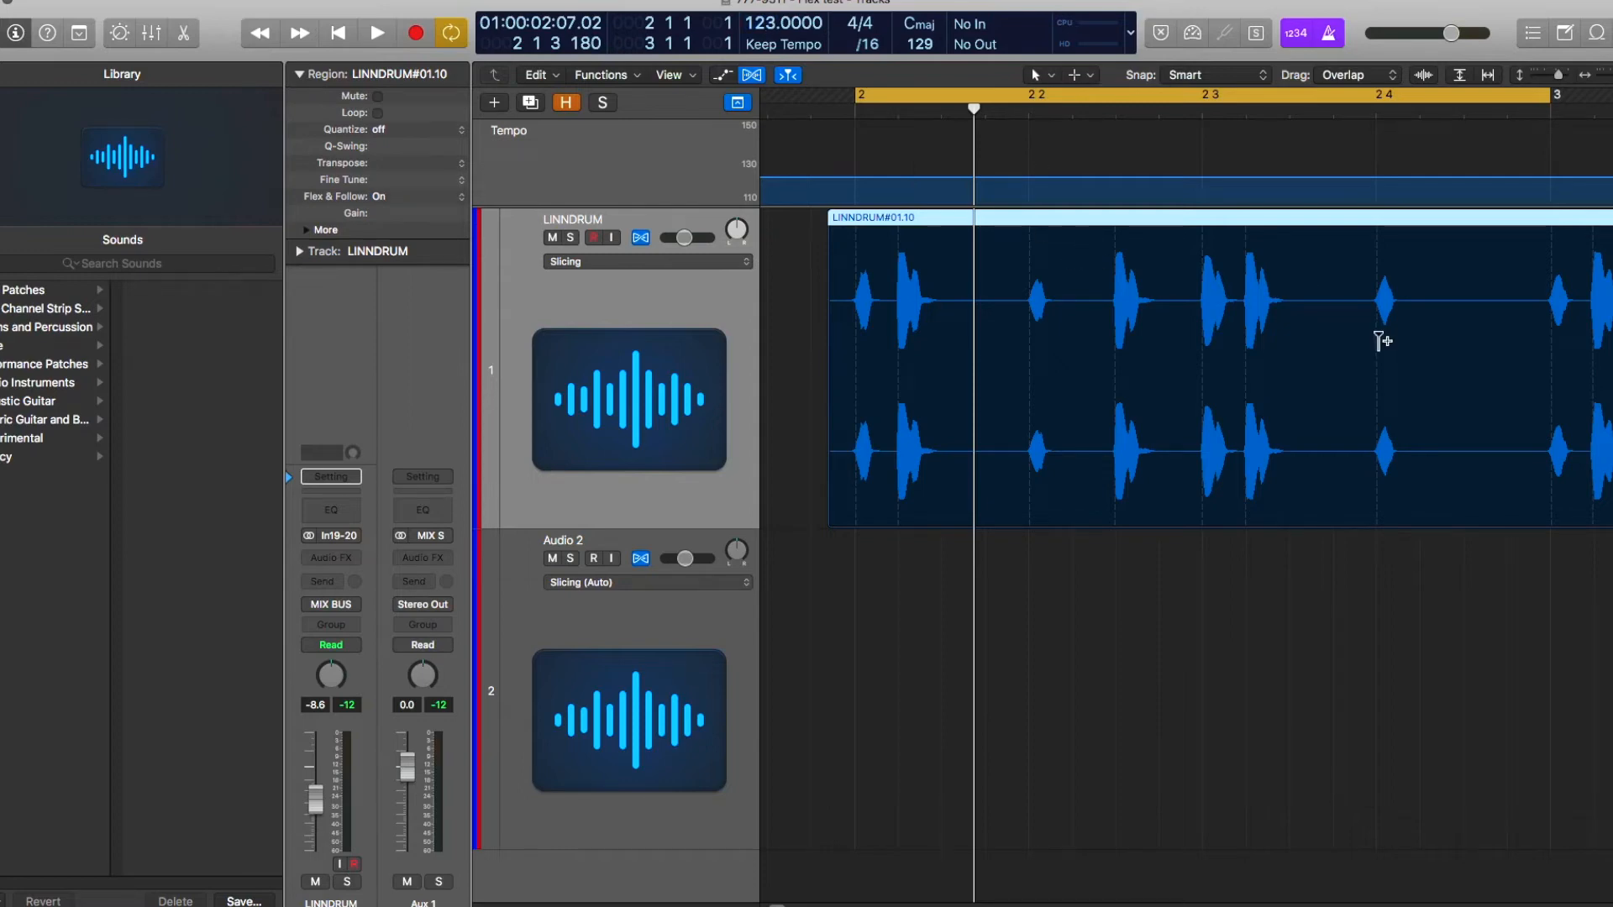
key("space")
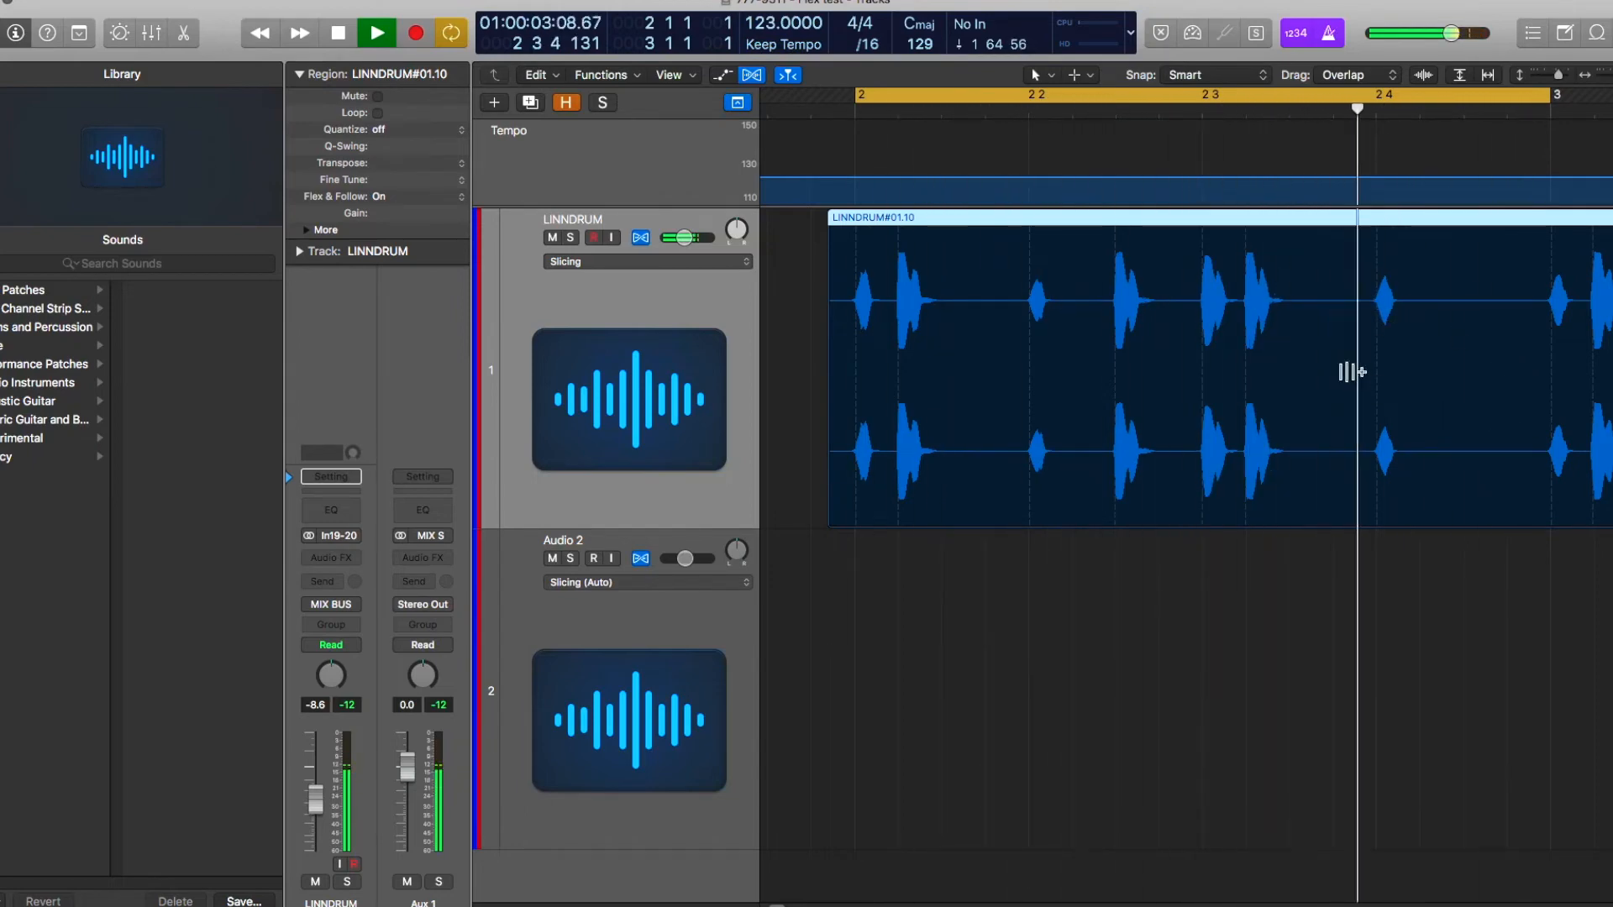
- Turn the Flex display off and back on while the LINNDRUM loop keeps playing
left_click(1183, 416)
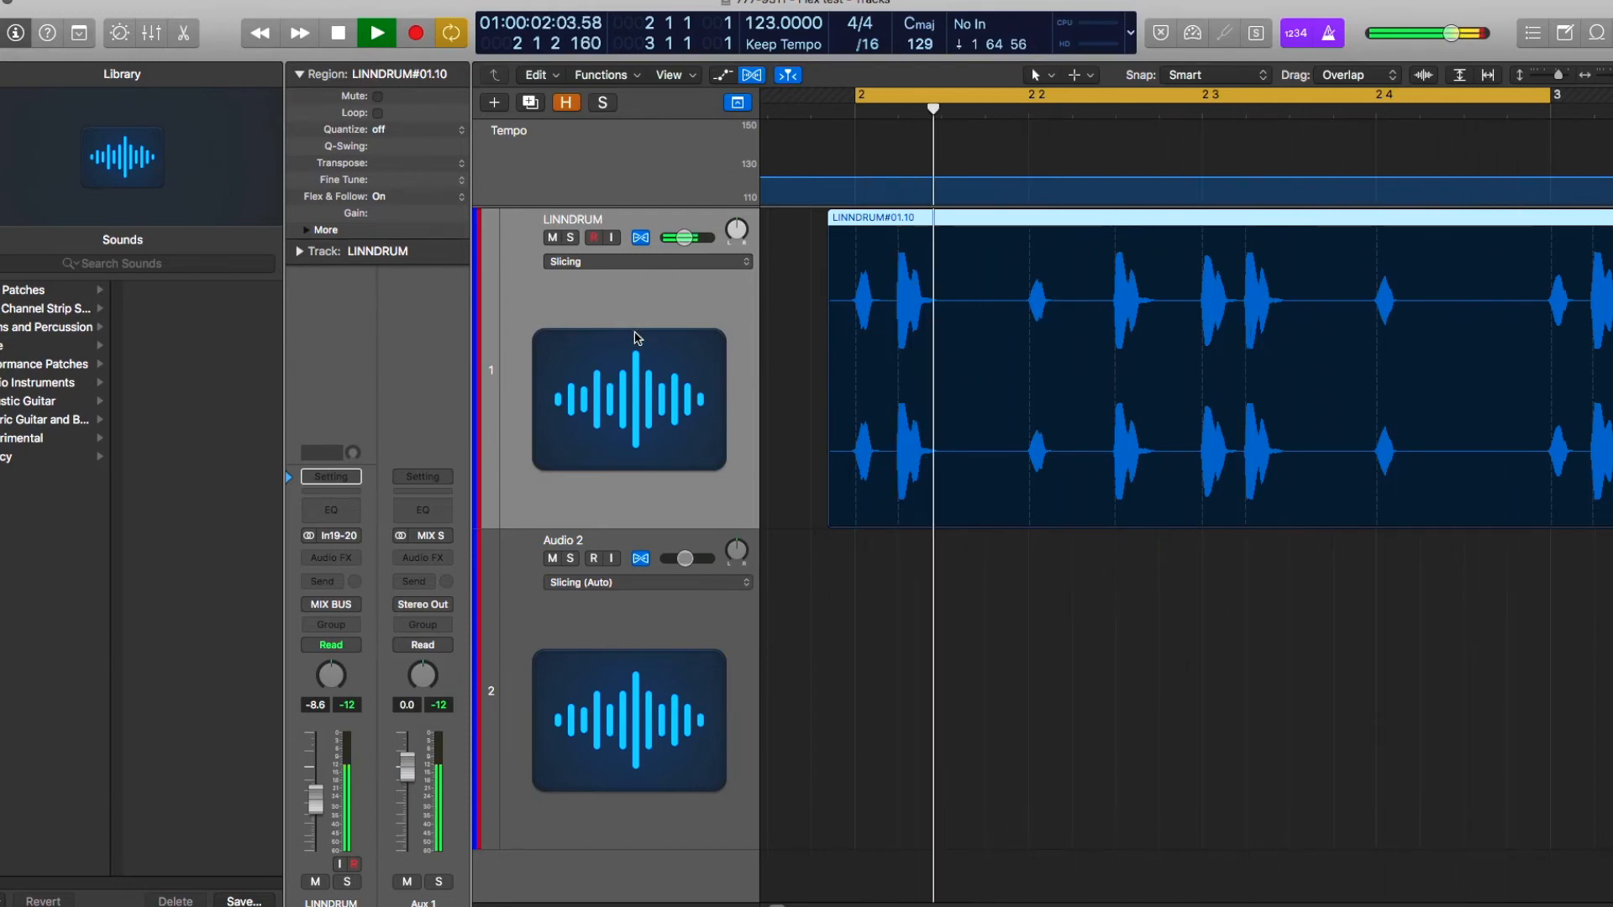
left_click(635, 333)
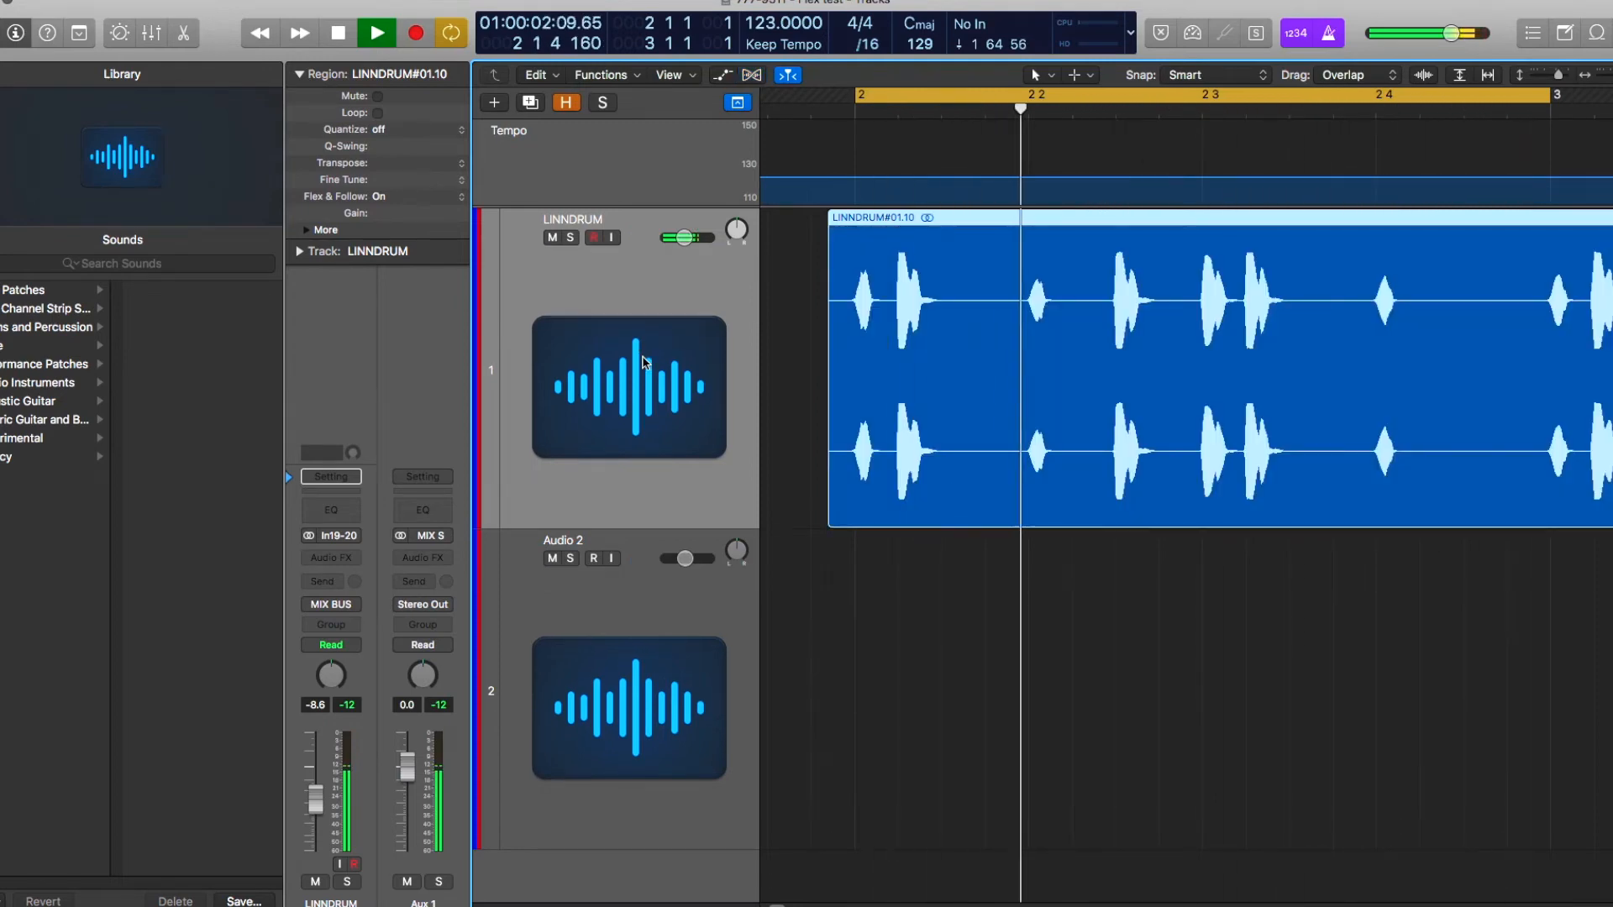
key("super+f")
key("super+f")
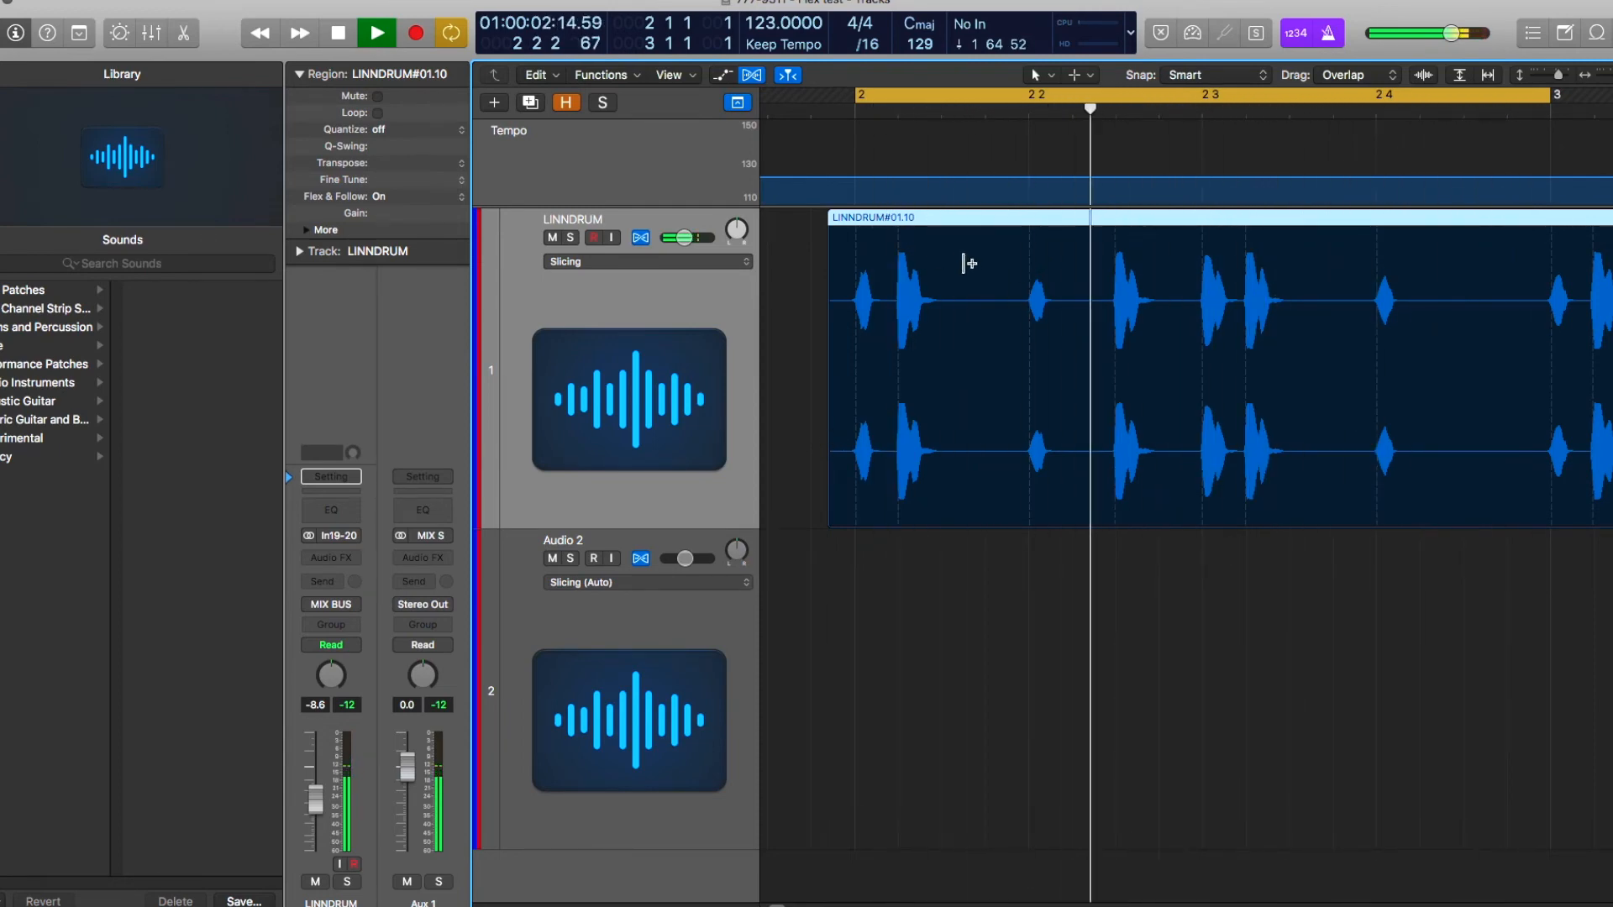
- Copy bar 2 of the LINNDRUM region onto the Audio 2 track and extend the end of the copy
key("super+Left")
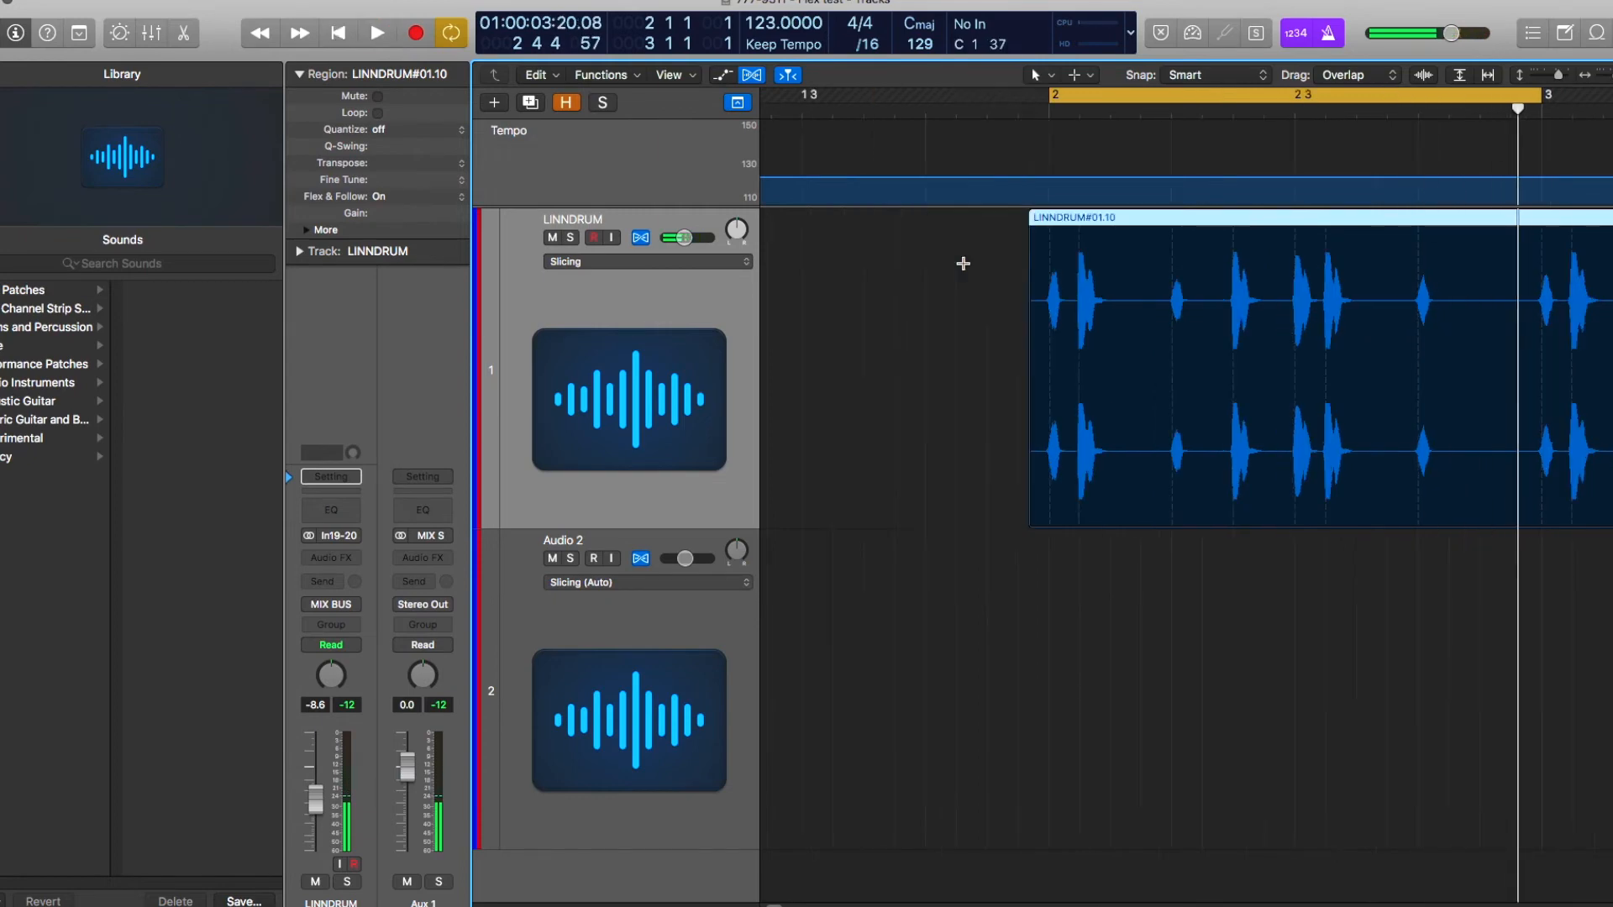
key("super+Up")
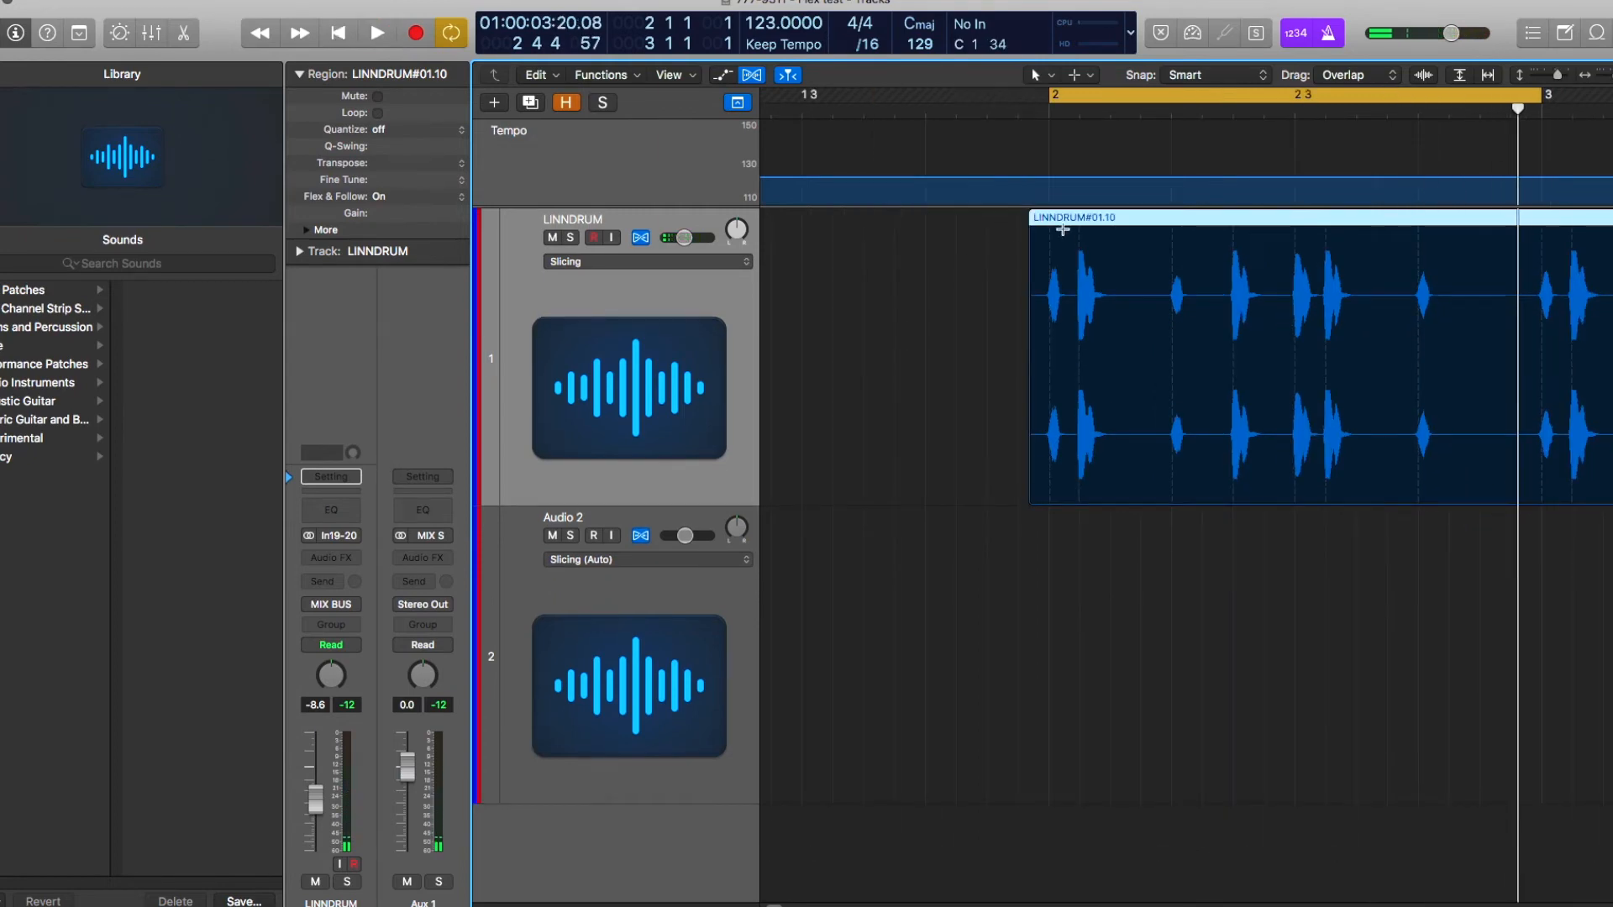
left_click_drag(1049, 320, 1541, 305)
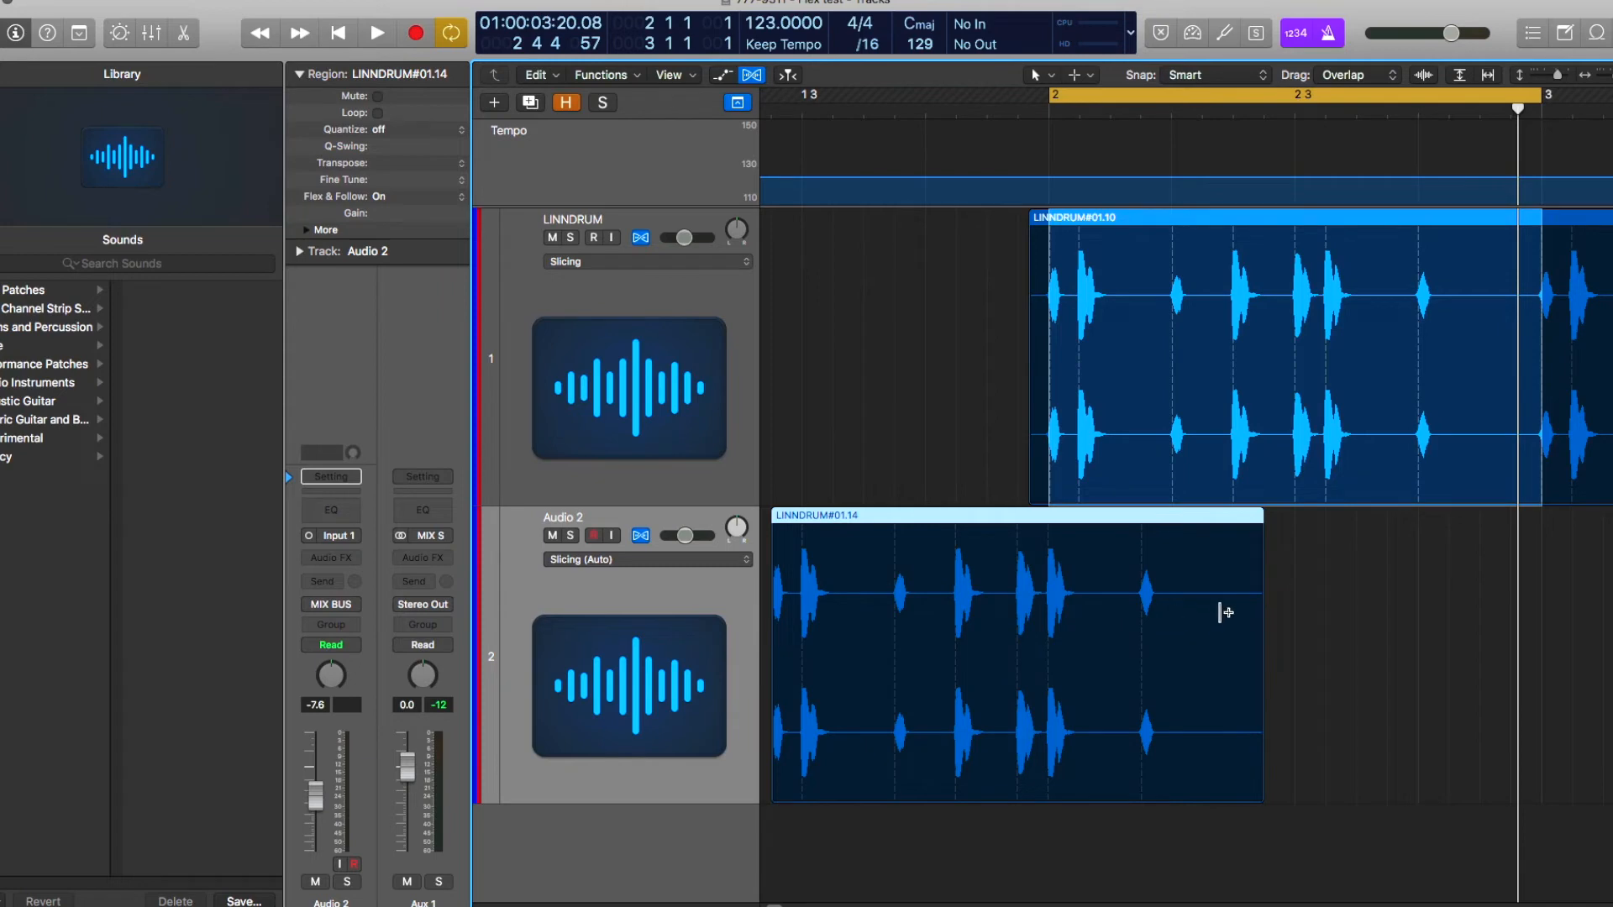
left_click_drag(1261, 798, 1587, 726)
- Move the copied Audio 2 region to start at bar 1 and place the one-bar cycle range on bar 2
left_click_drag(1278, 95, 1134, 173)
left_click_drag(1025, 515, 567, 561)
left_click_drag(772, 903, 696, 902)
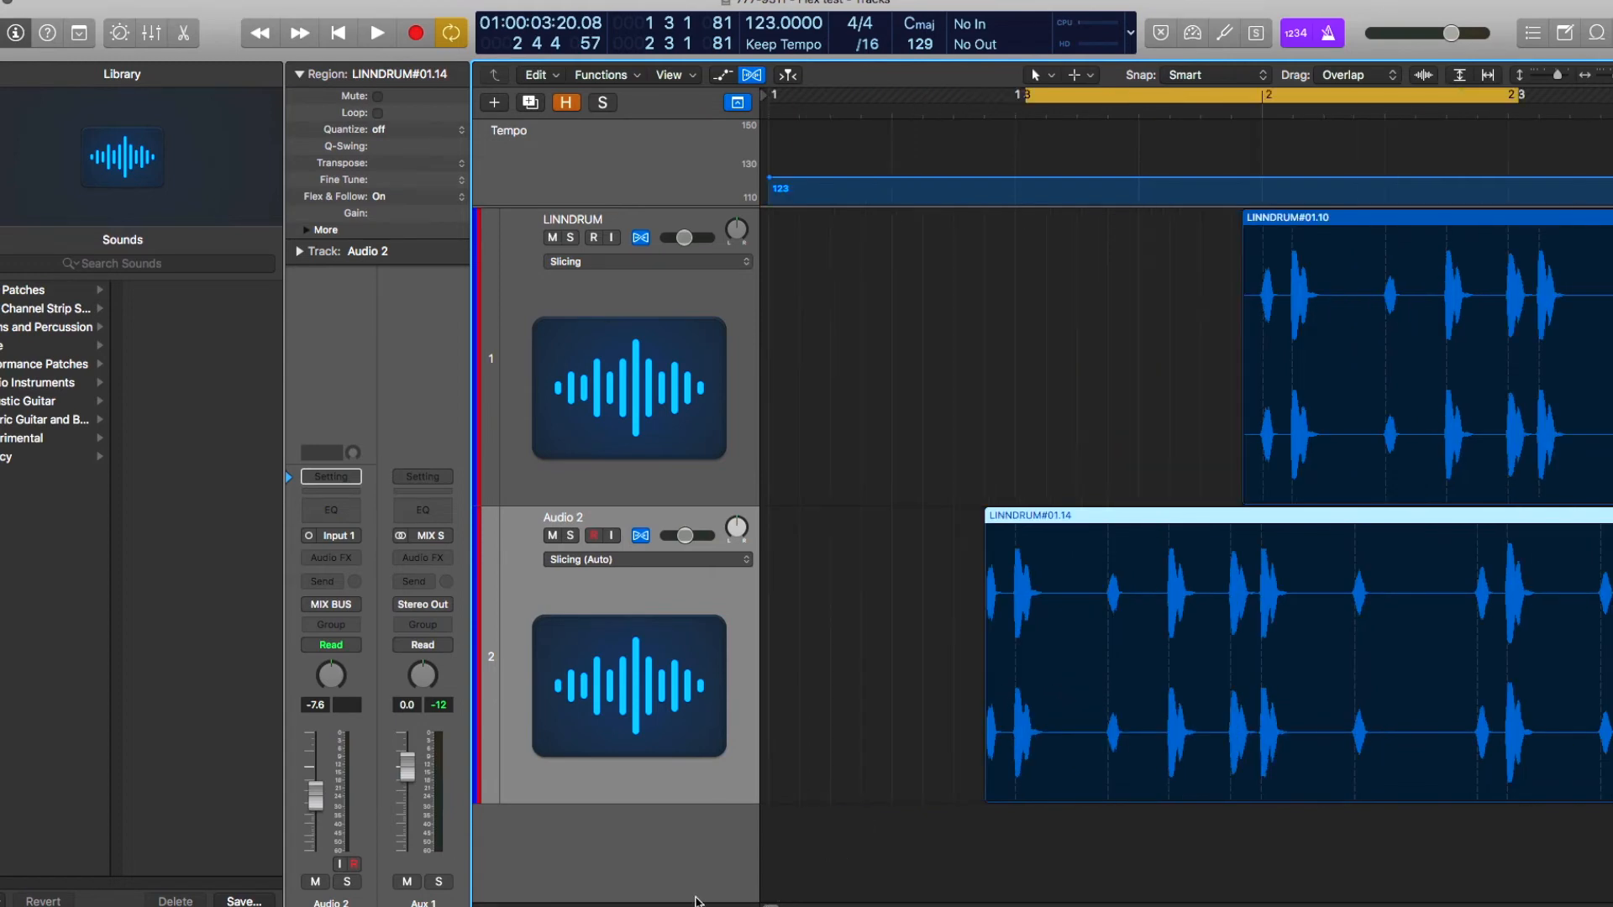
left_click_drag(1096, 521, 886, 536)
left_click_drag(1121, 95, 865, 95)
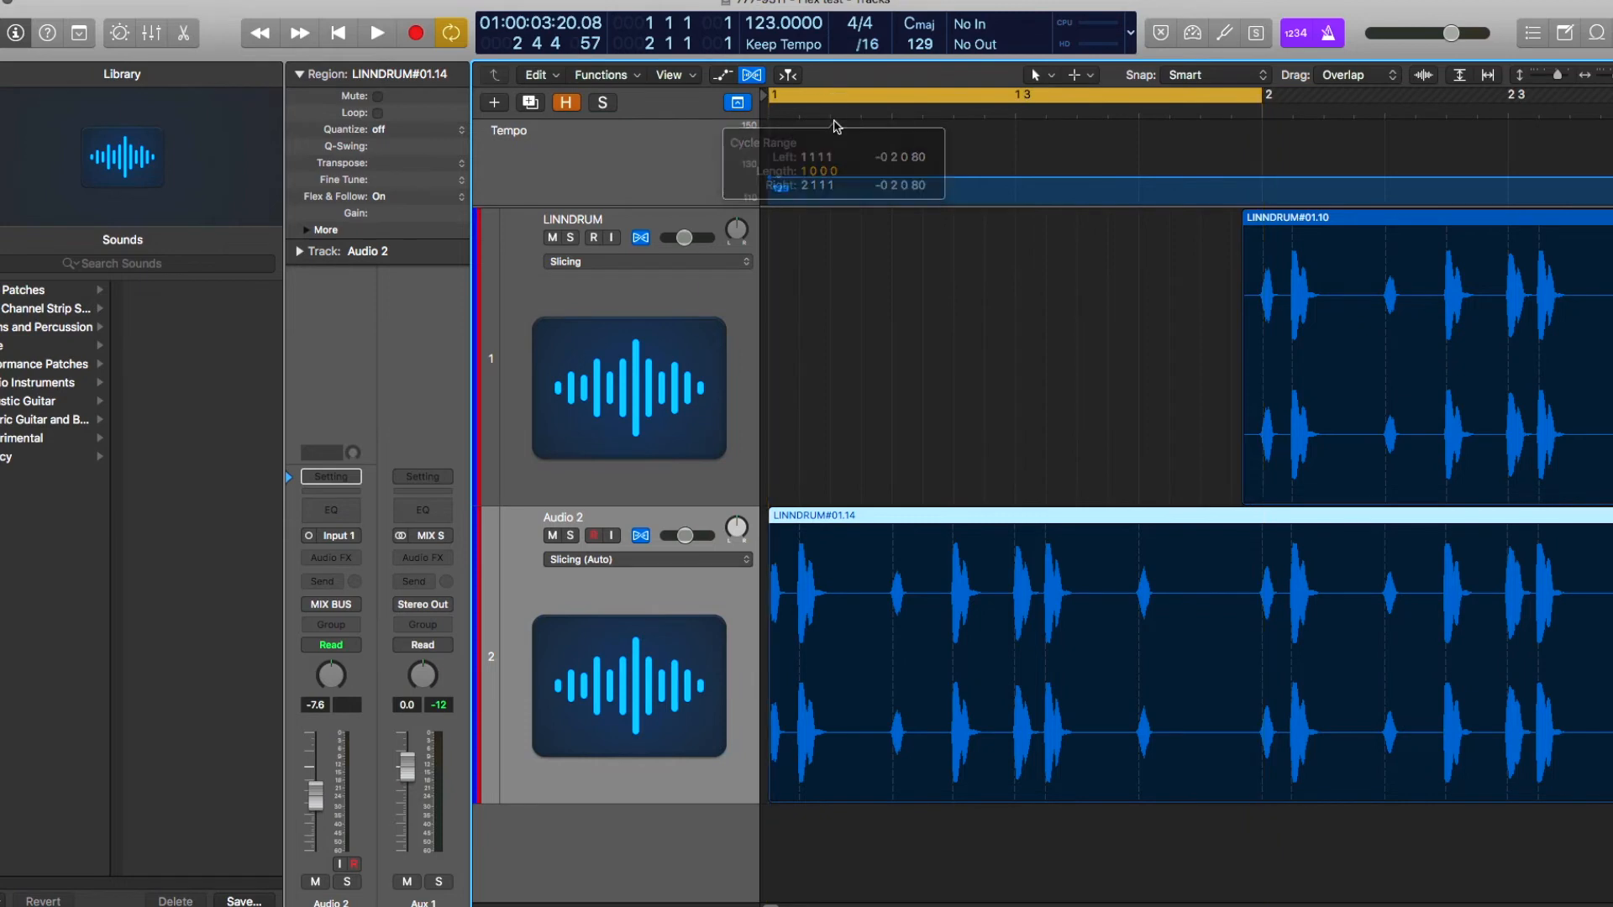
left_click_drag(1212, 98, 1608, 126)
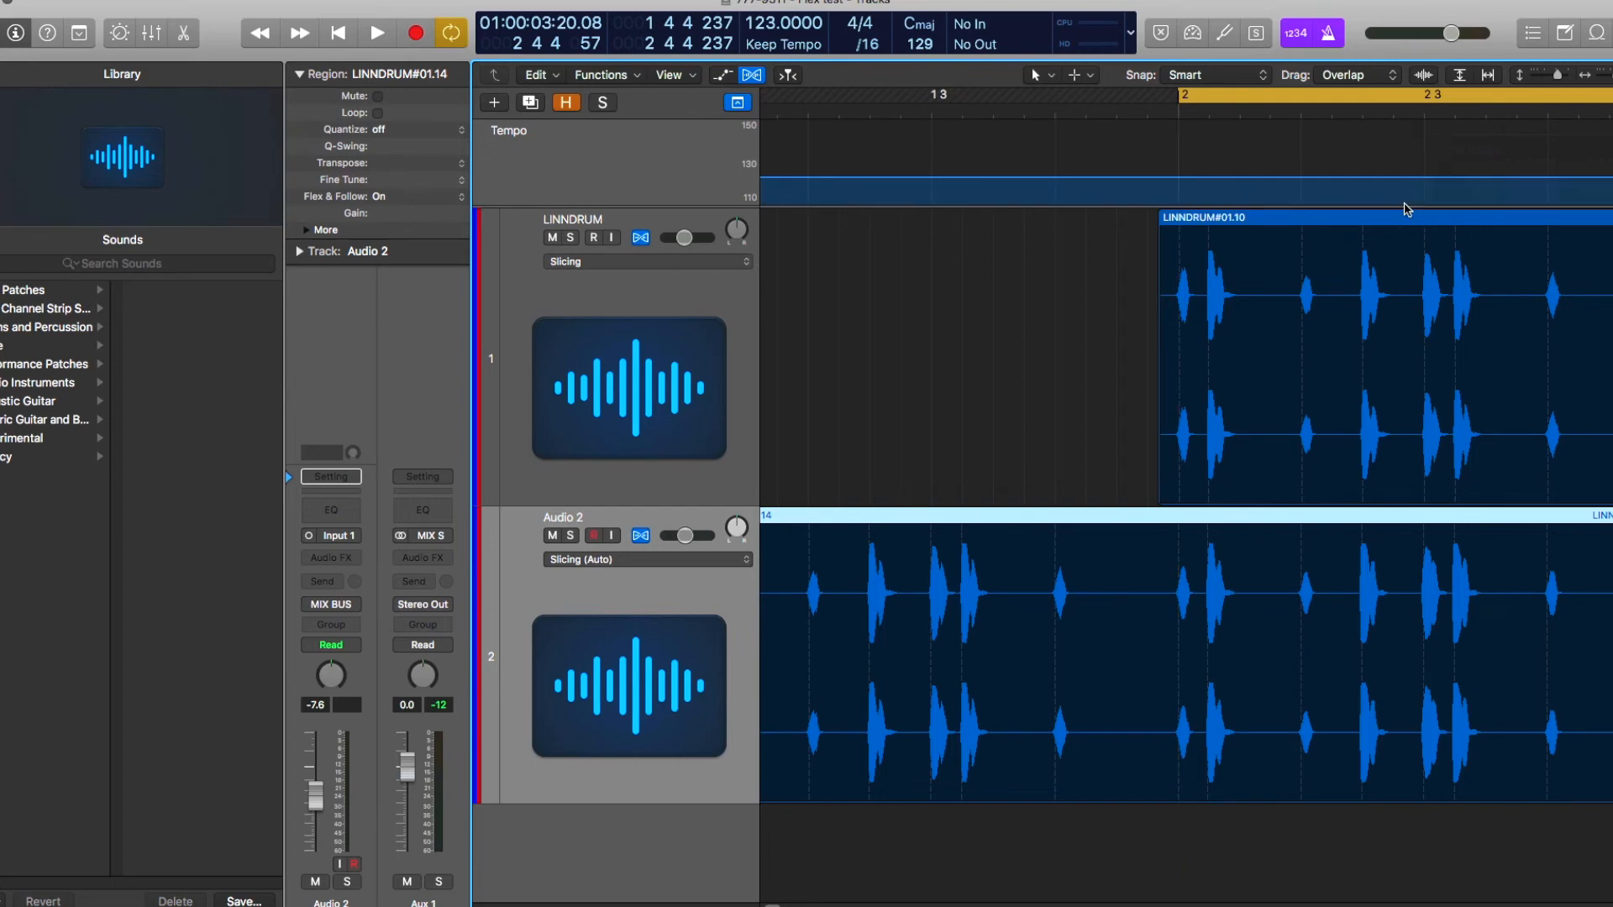
- Set the project tempo to 100 BPM and play with Audio 2 muted and the LINNDRUM volume lowered to -13.6 dB
double_click(763, 31)
type("100")
key("Return")
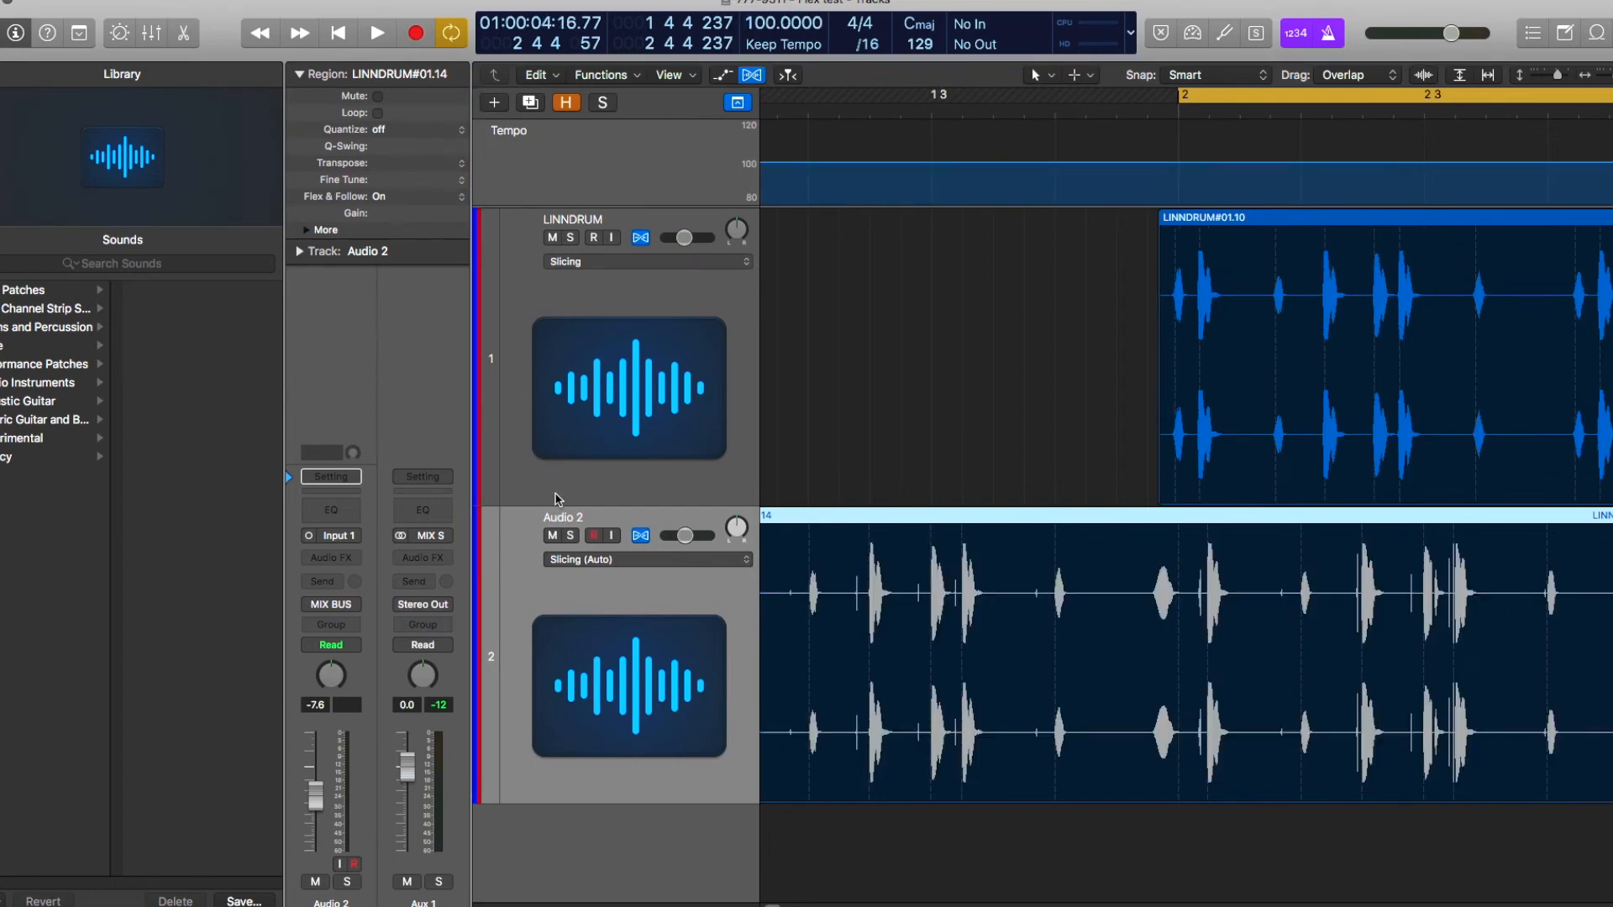
left_click(552, 536)
key("space")
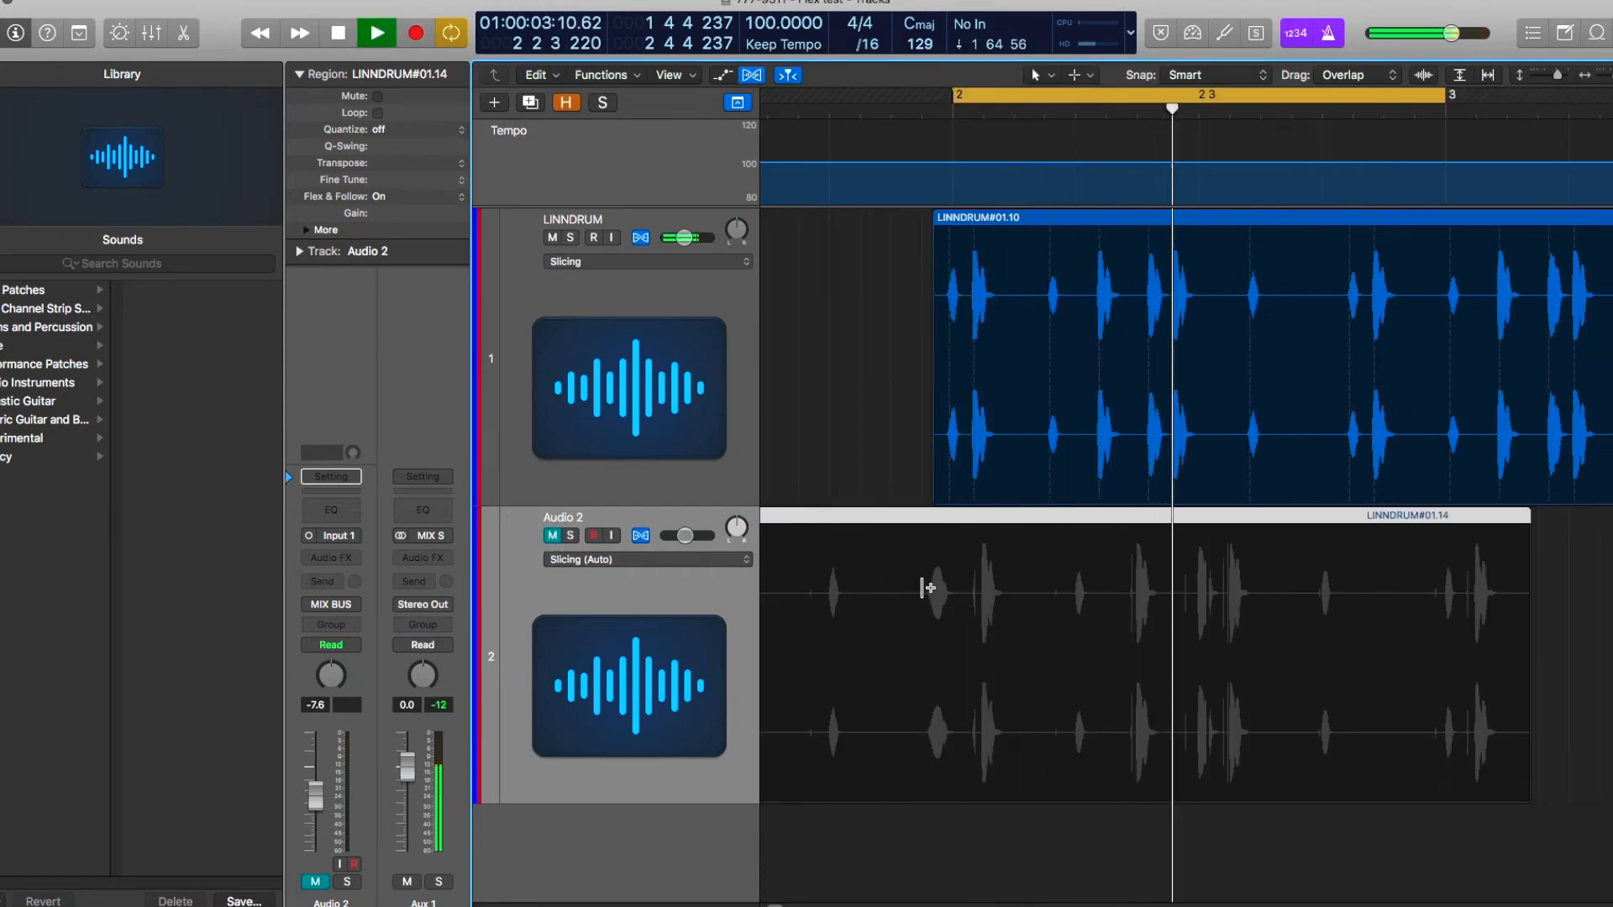
left_click_drag(685, 238, 679, 238)
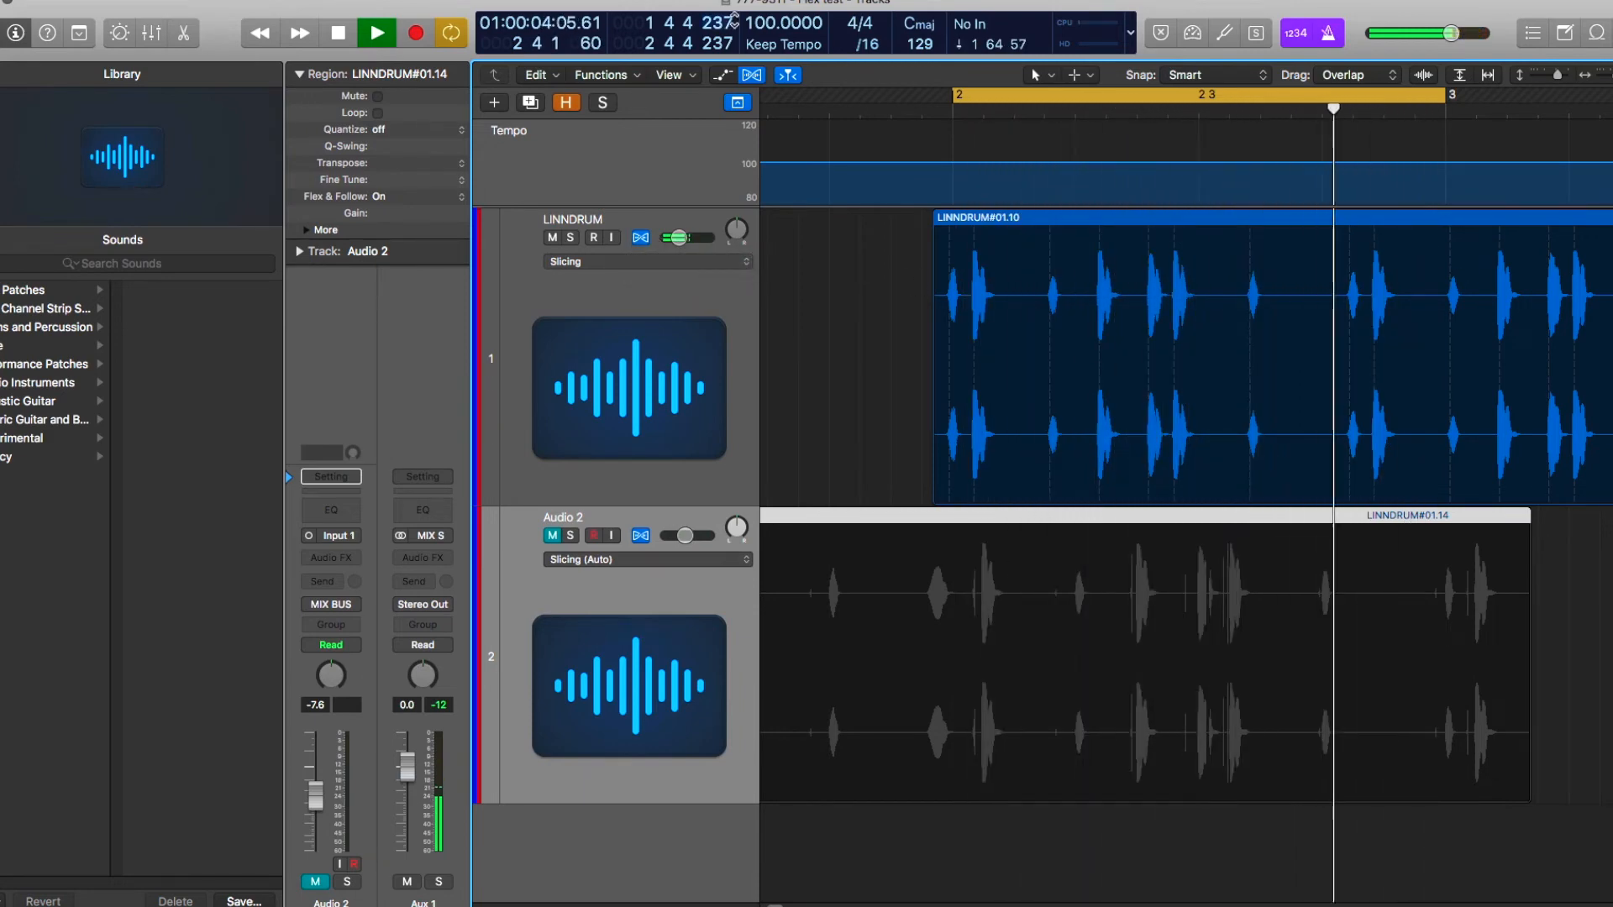
- Raise the tempo to 108 BPM during playback and return it to 100 BPM
left_click_drag(766, 18, 766, 9)
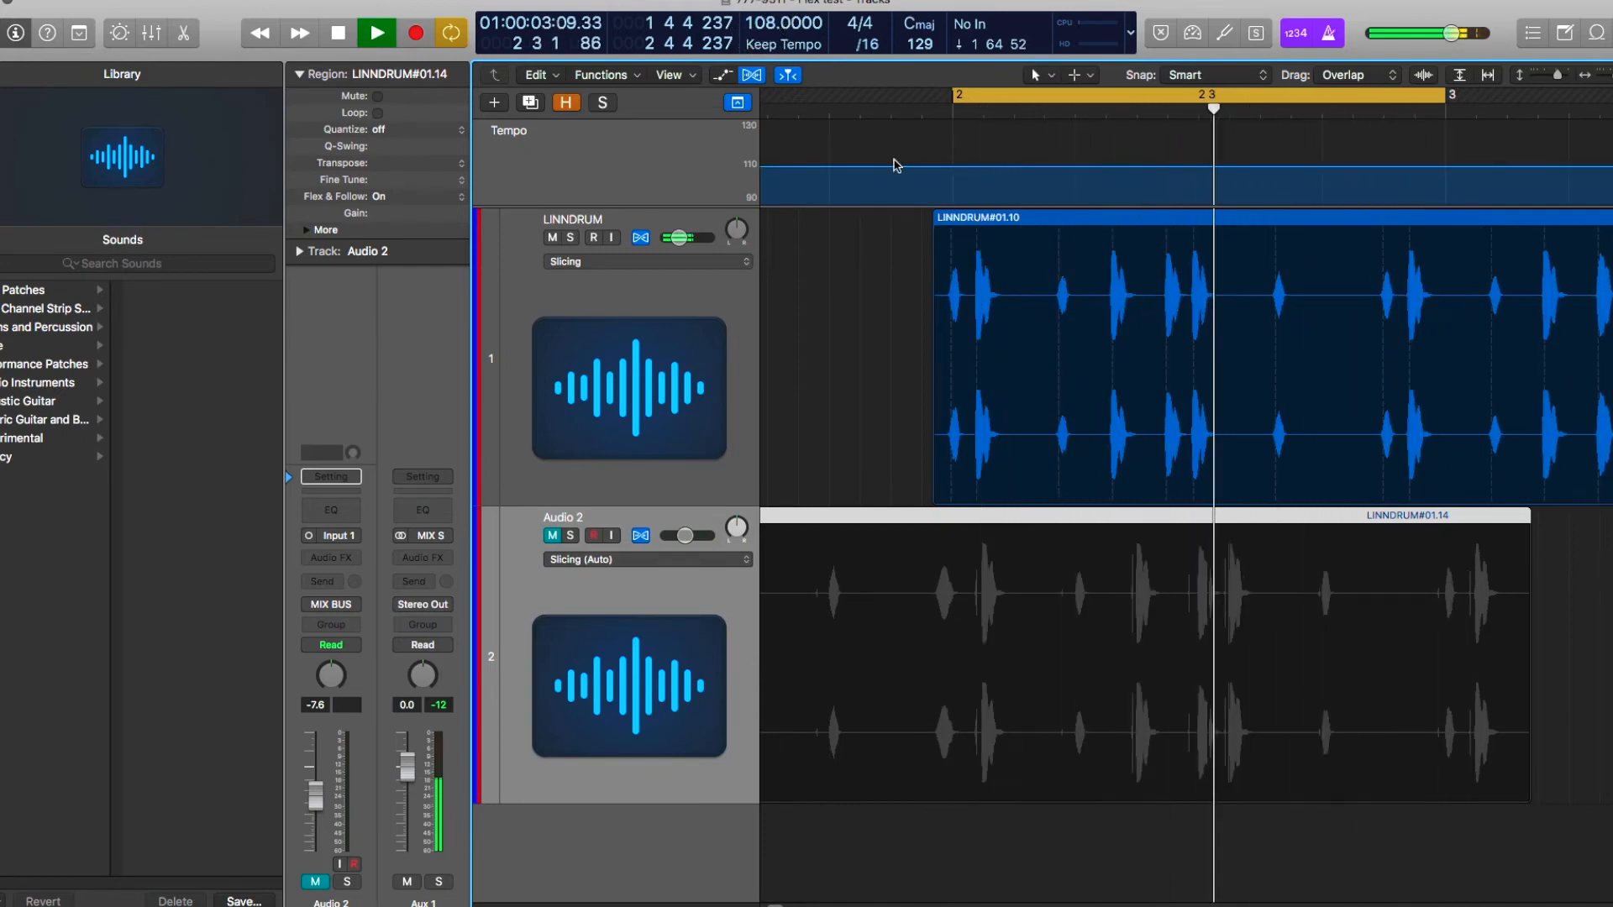
double_click(766, 22)
type("100")
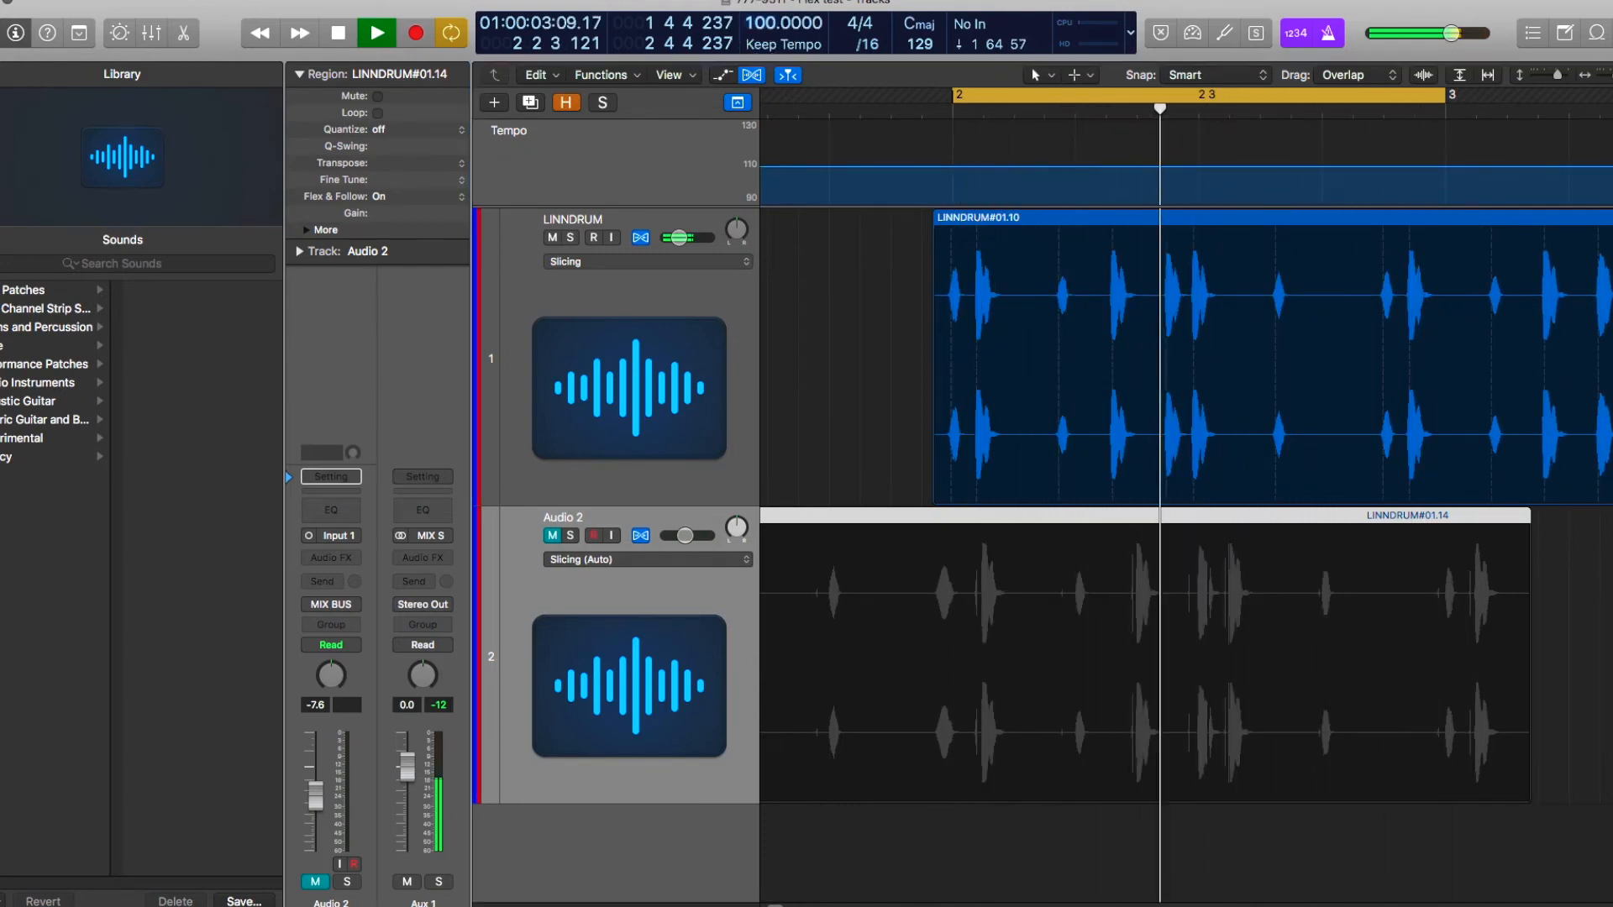
key("Return")
- Nudge the LINNDRUM region slightly later, raise the tempo to 117 BPM during playback and stop
left_click_drag(970, 217, 985, 221)
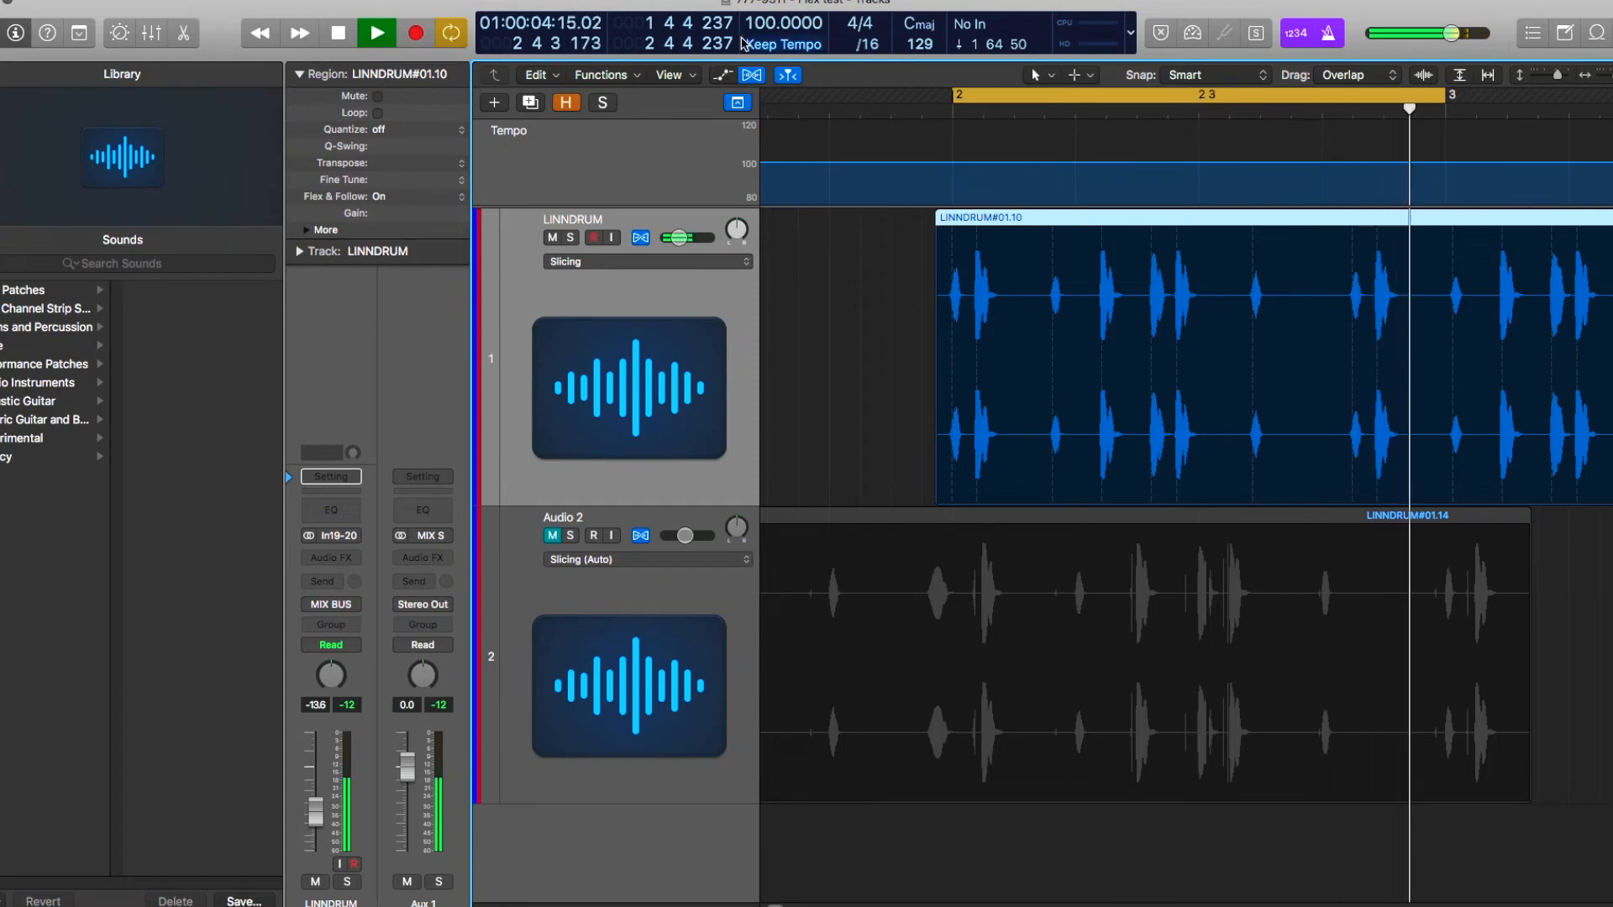
left_click_drag(755, 23, 747, 2)
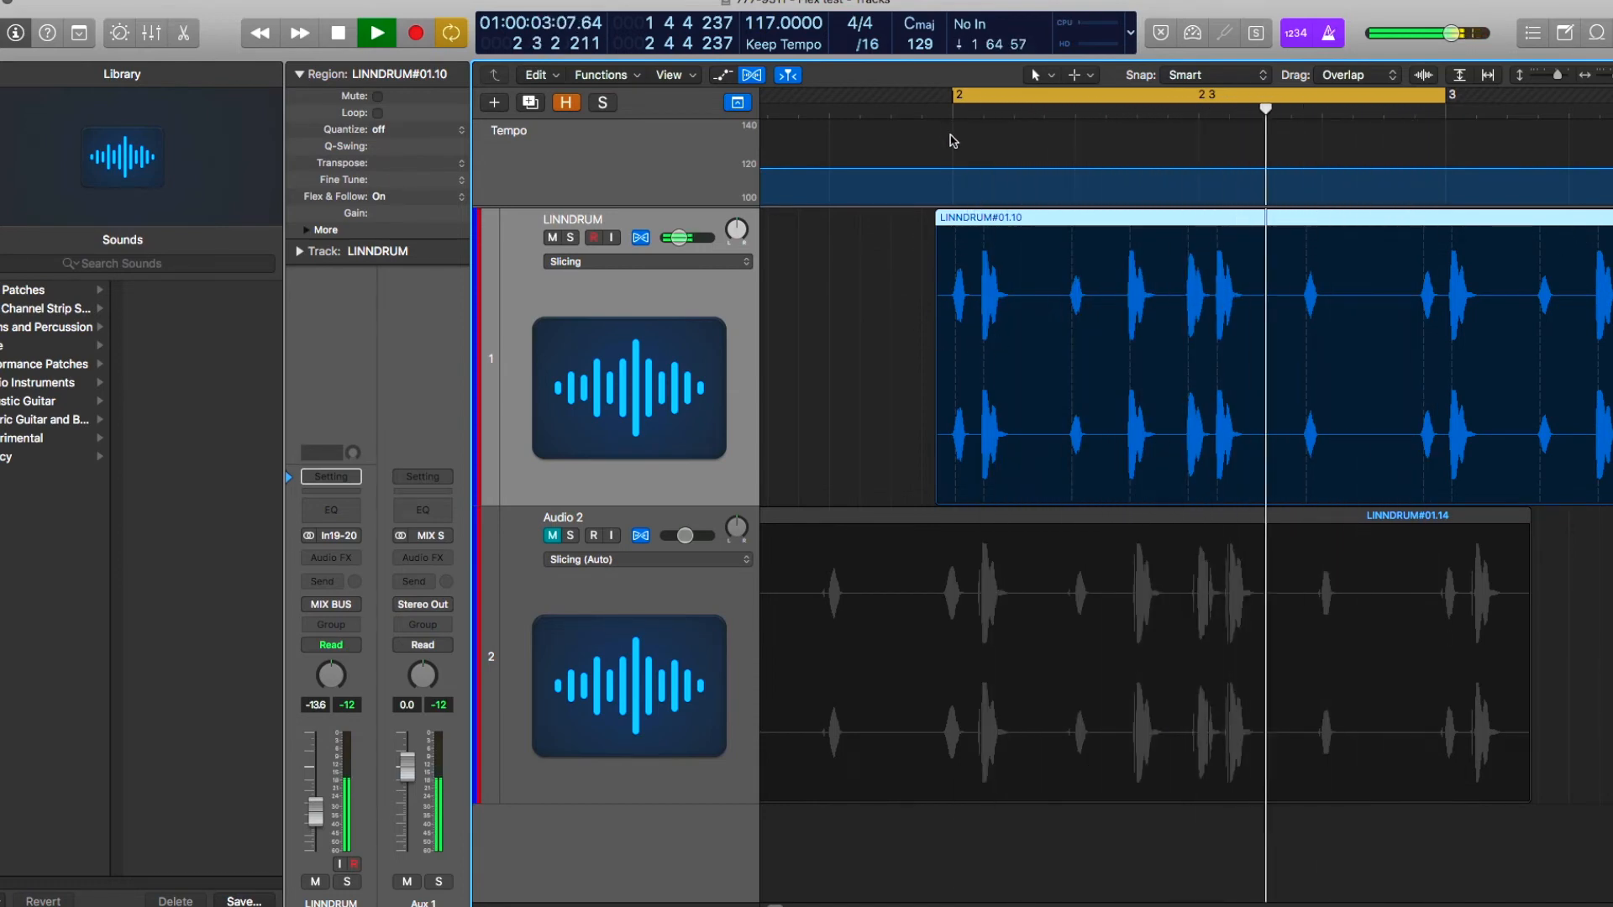
key("space")
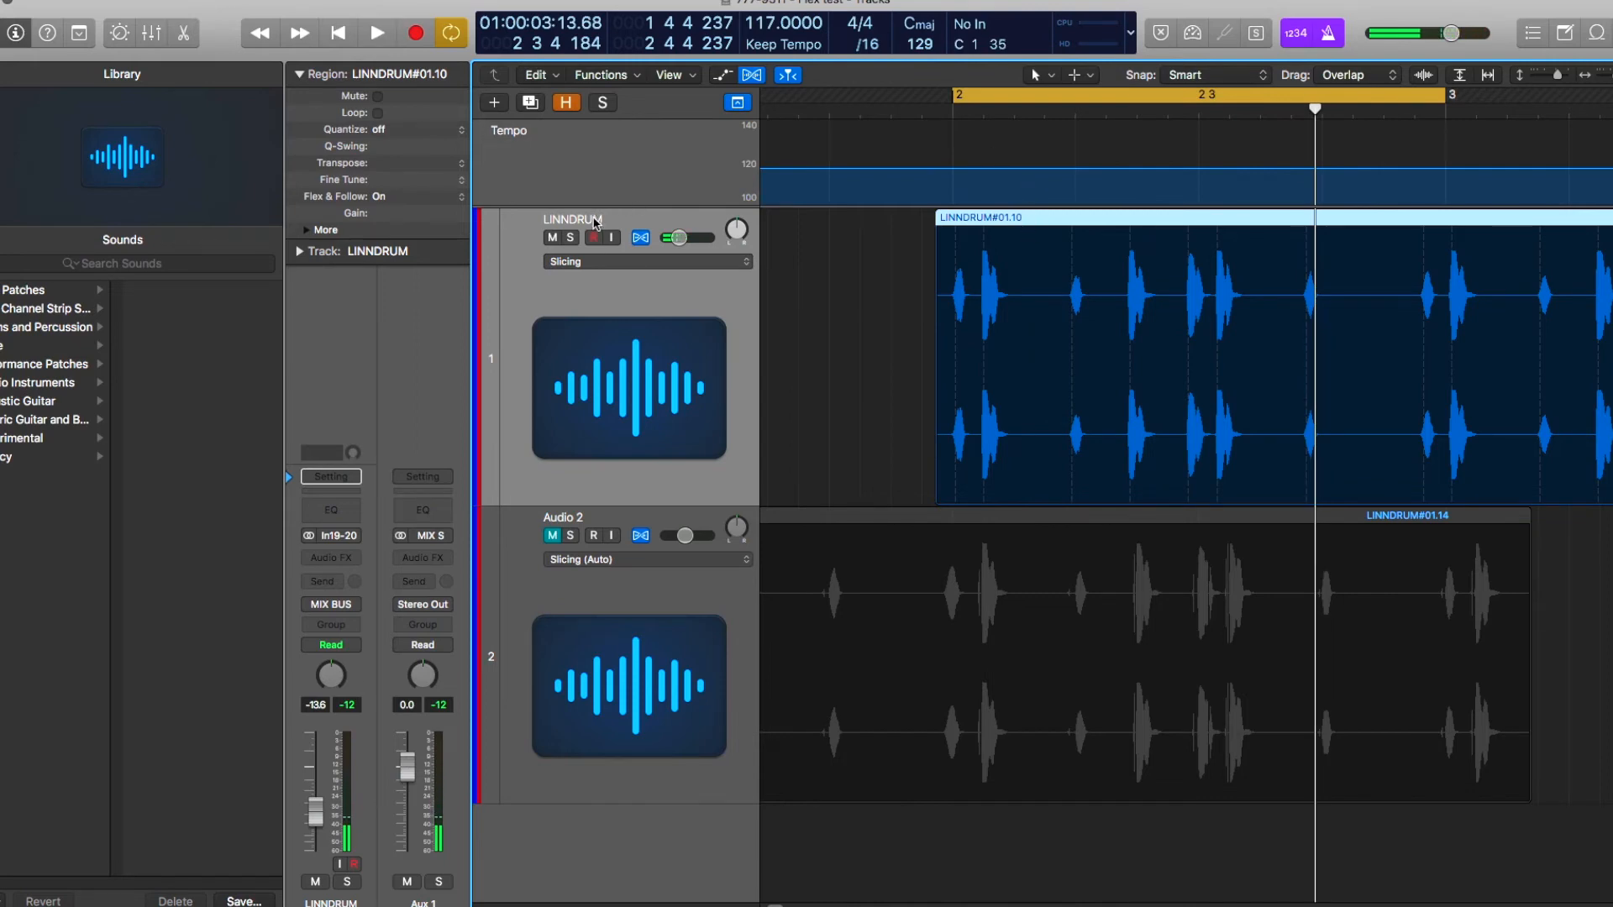
- Mute LINNDRUM, unmute Audio 2 and play the Audio 2 copy with the cycle range moved to bar 1
left_click(551, 239)
key("Return")
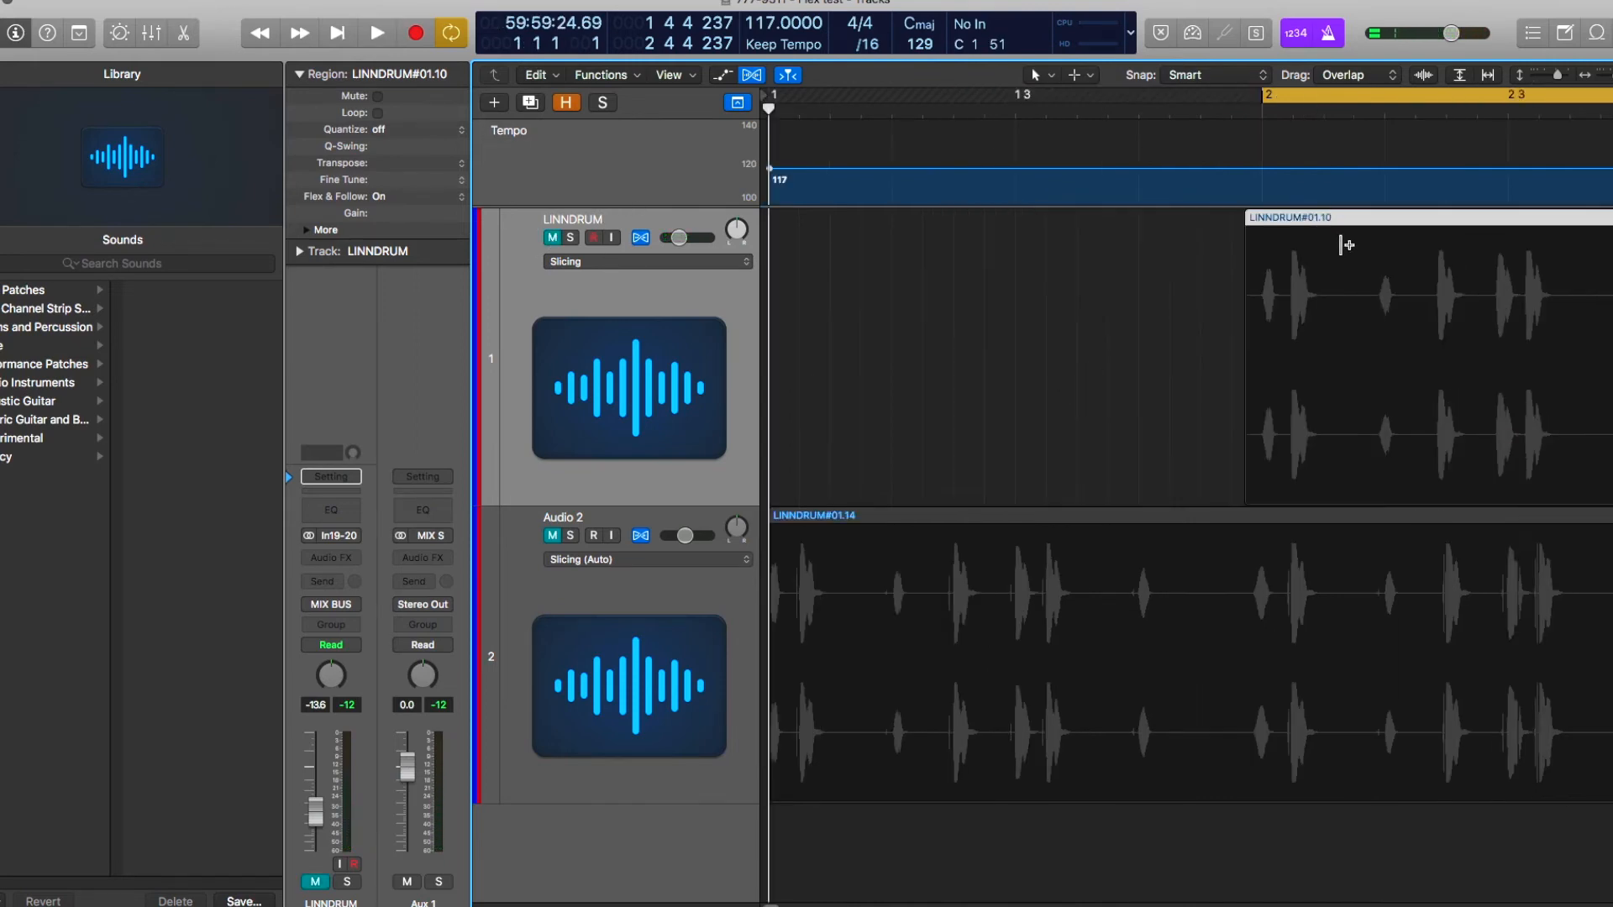
left_click_drag(1344, 97, 849, 93)
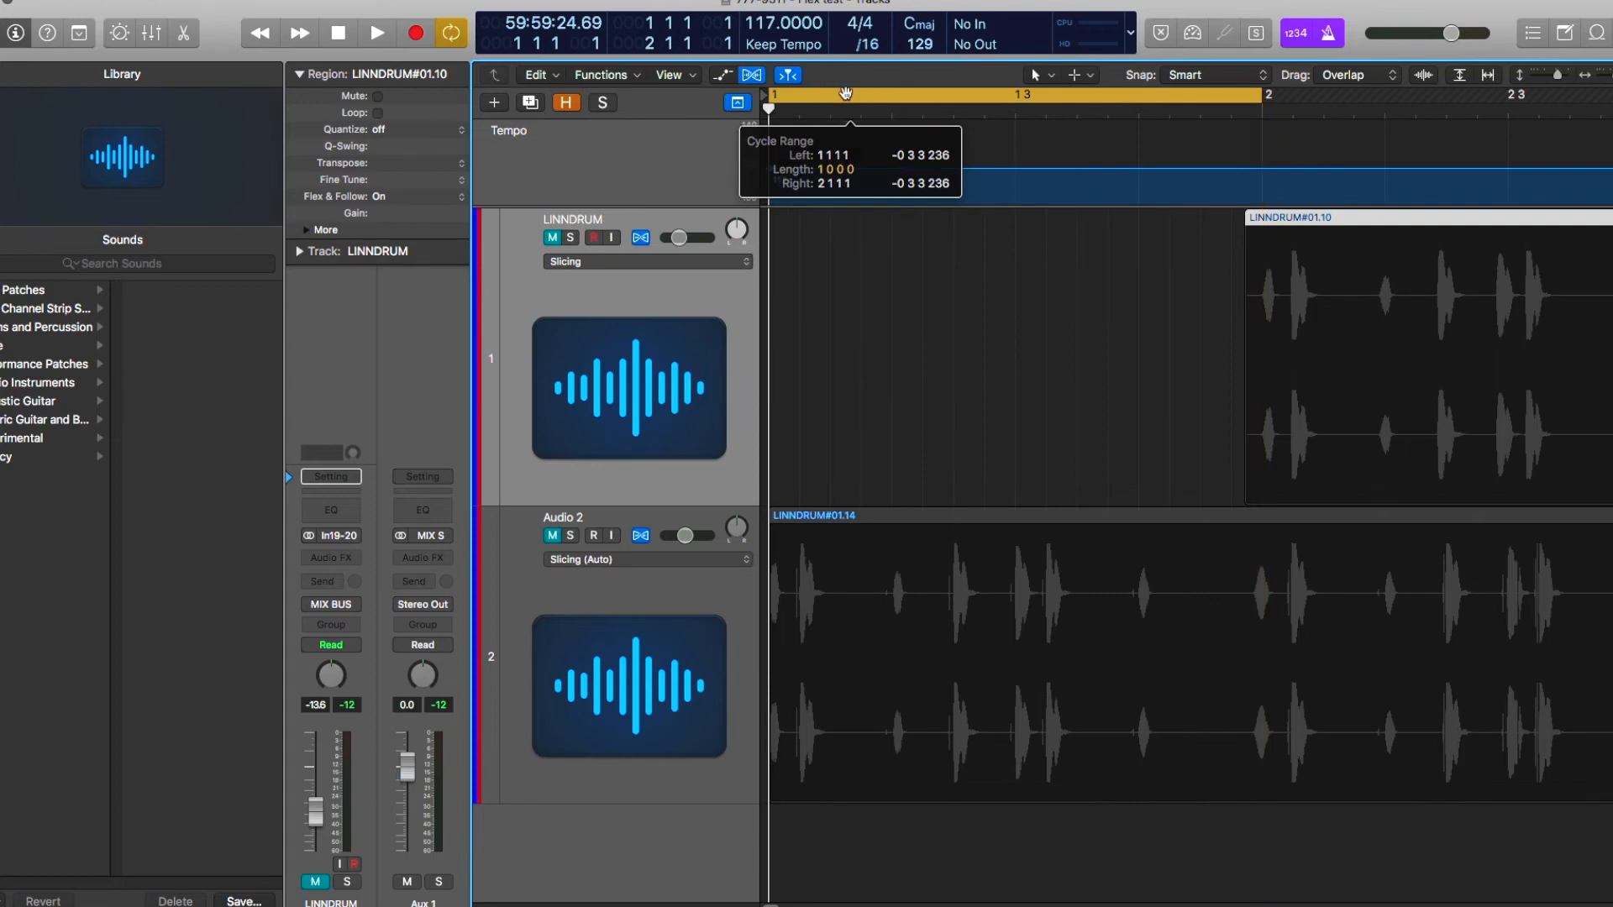
left_click(552, 537)
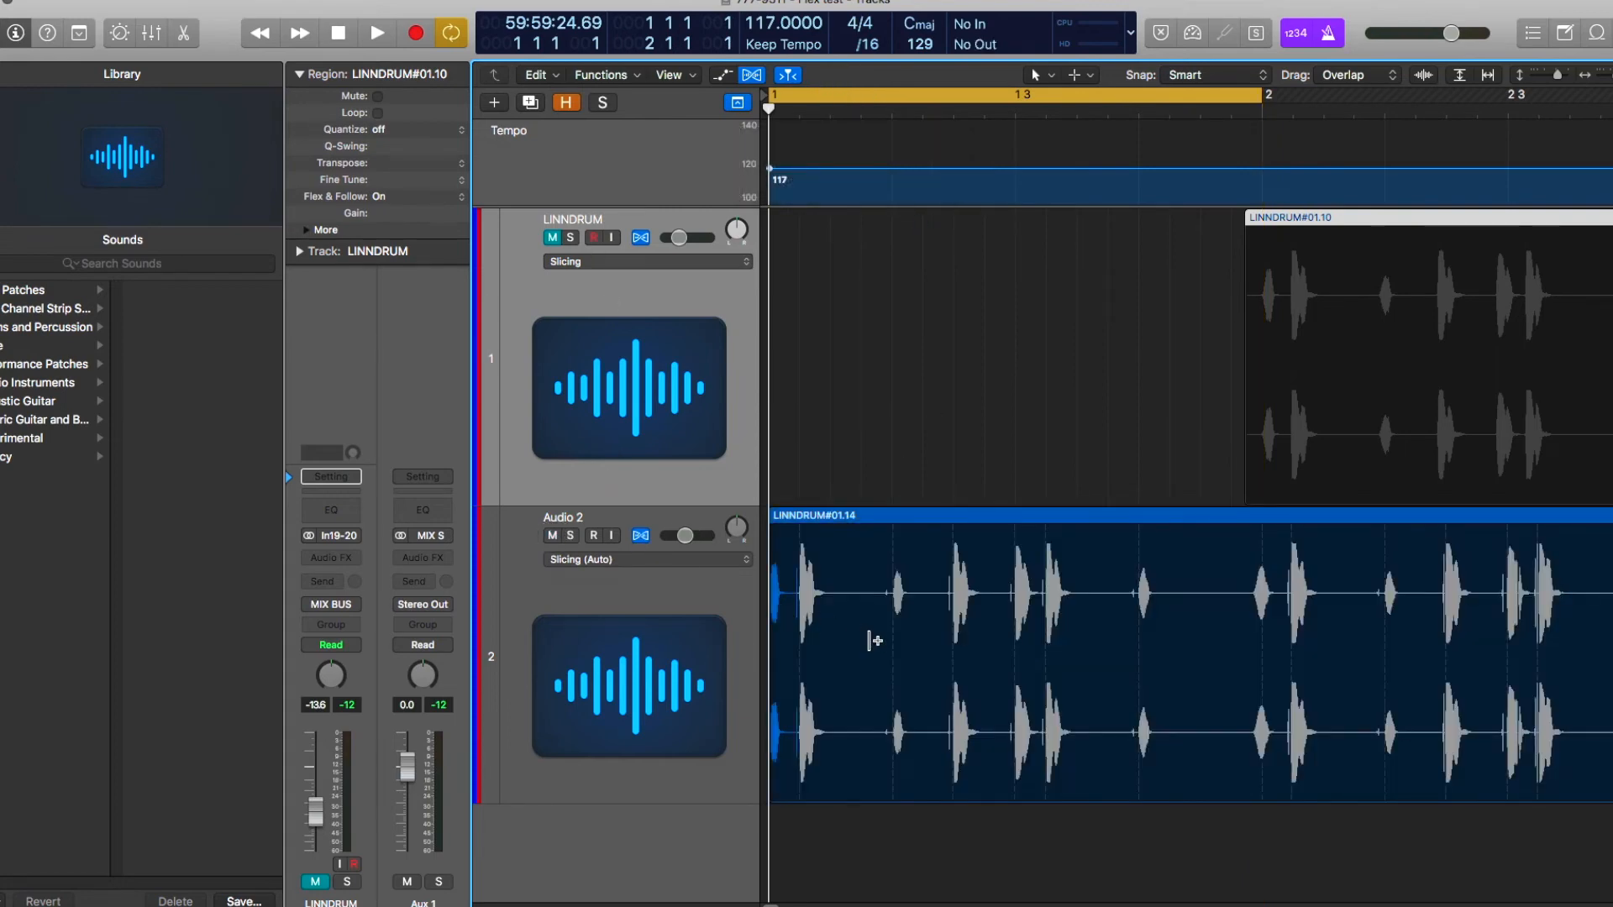
key("space")
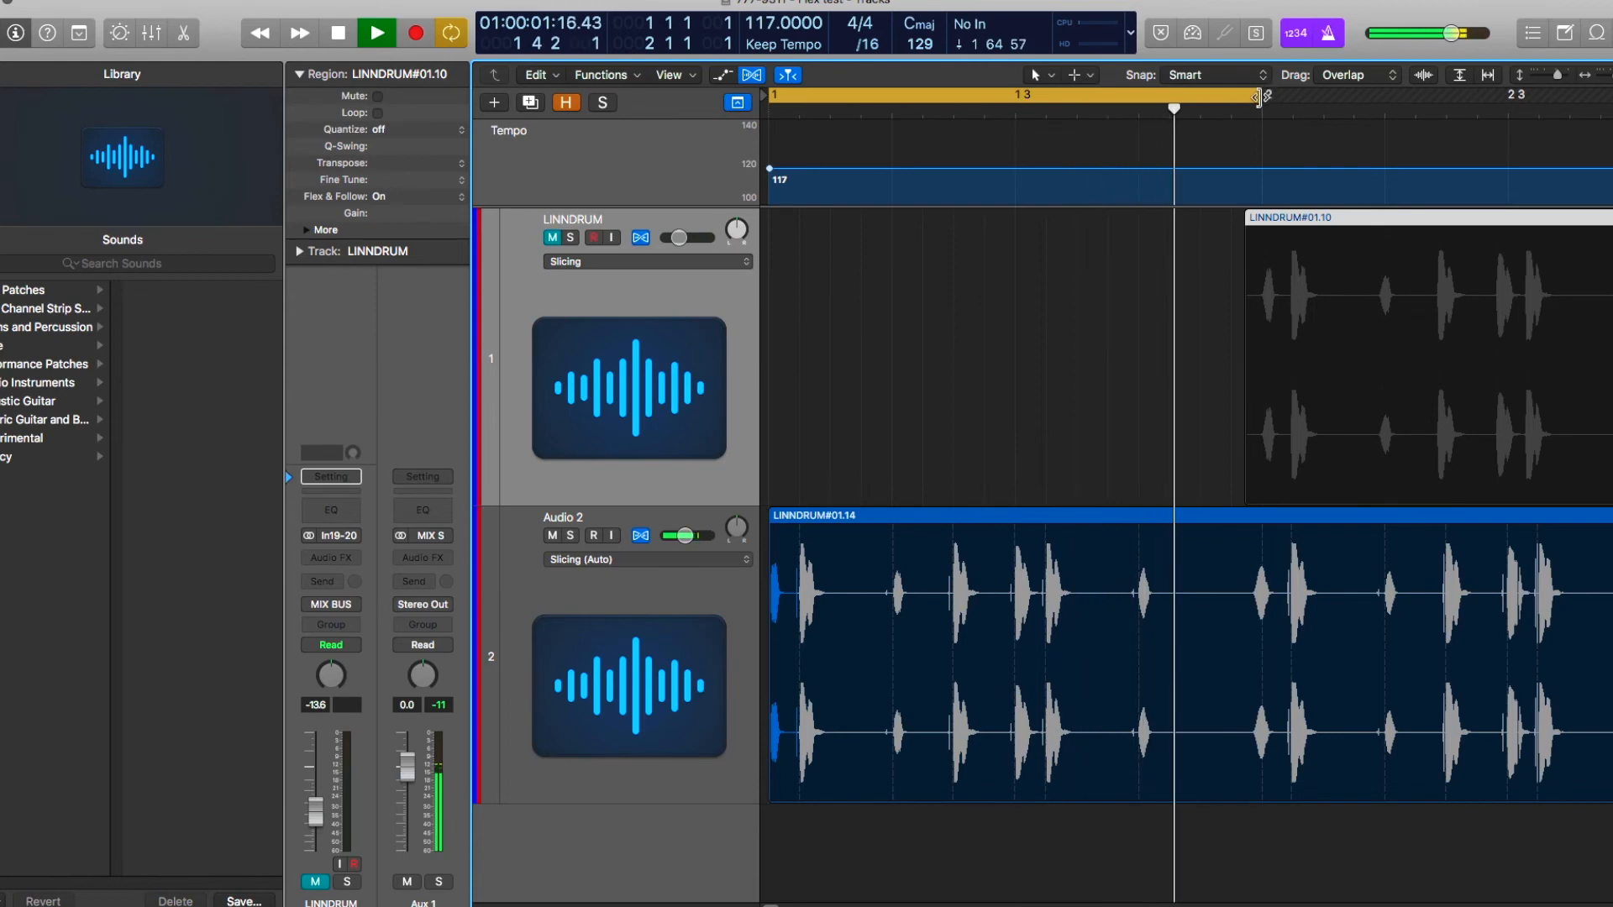
- Extend the cycle range to bar 4 and lengthen the Audio 2 region to just past bar 4 during playback
left_click_drag(1257, 96, 1575, 126)
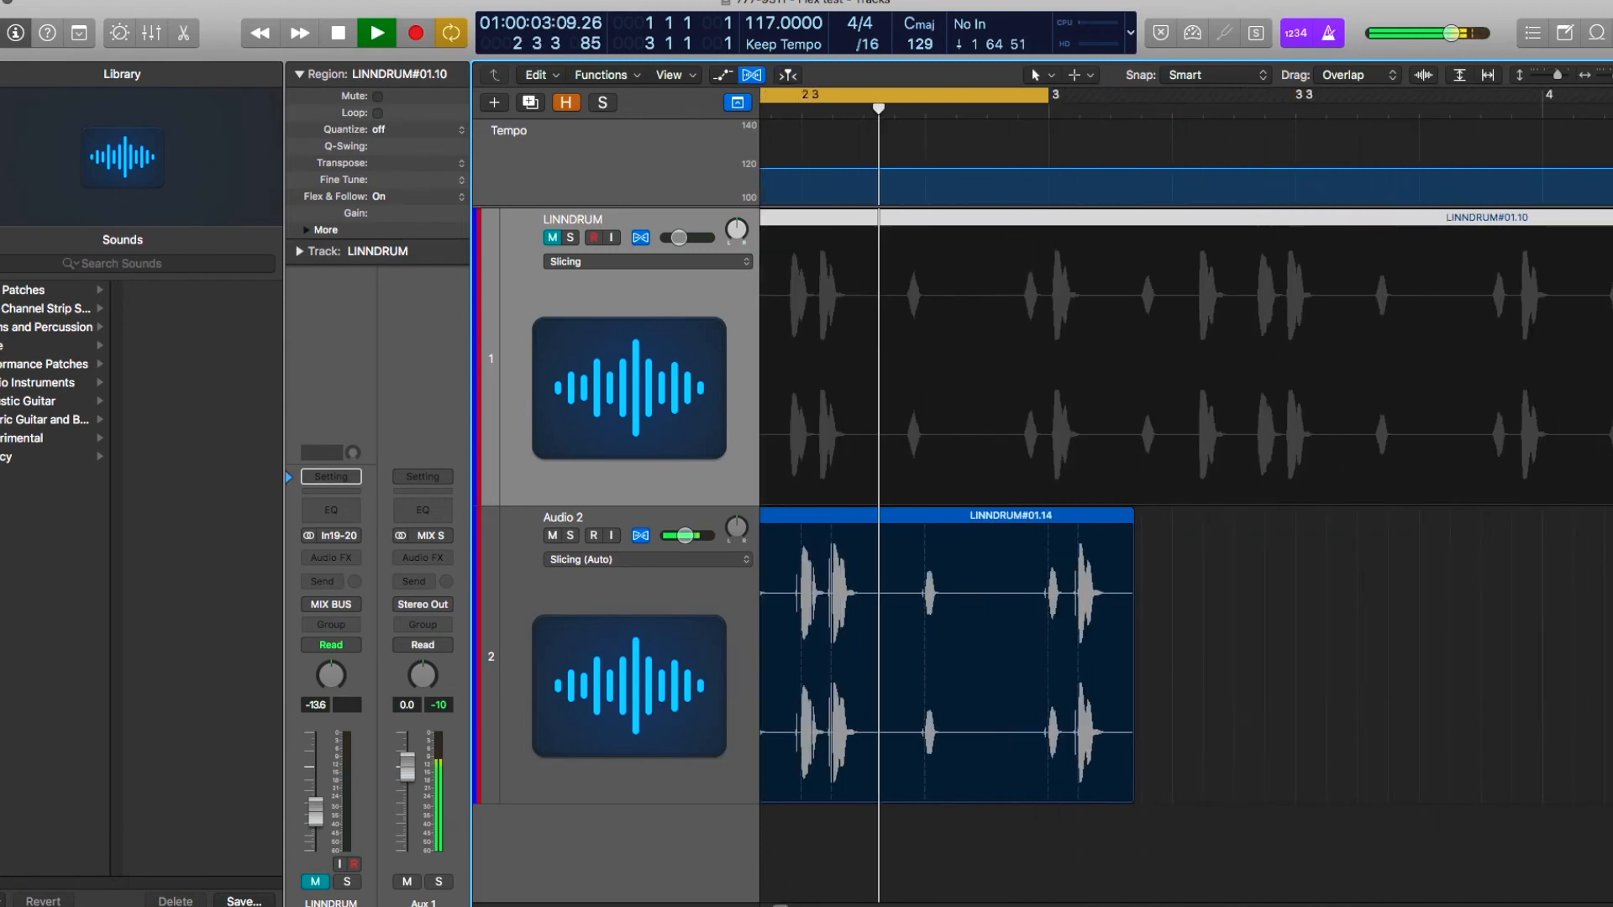
left_click_drag(1050, 95, 1544, 214)
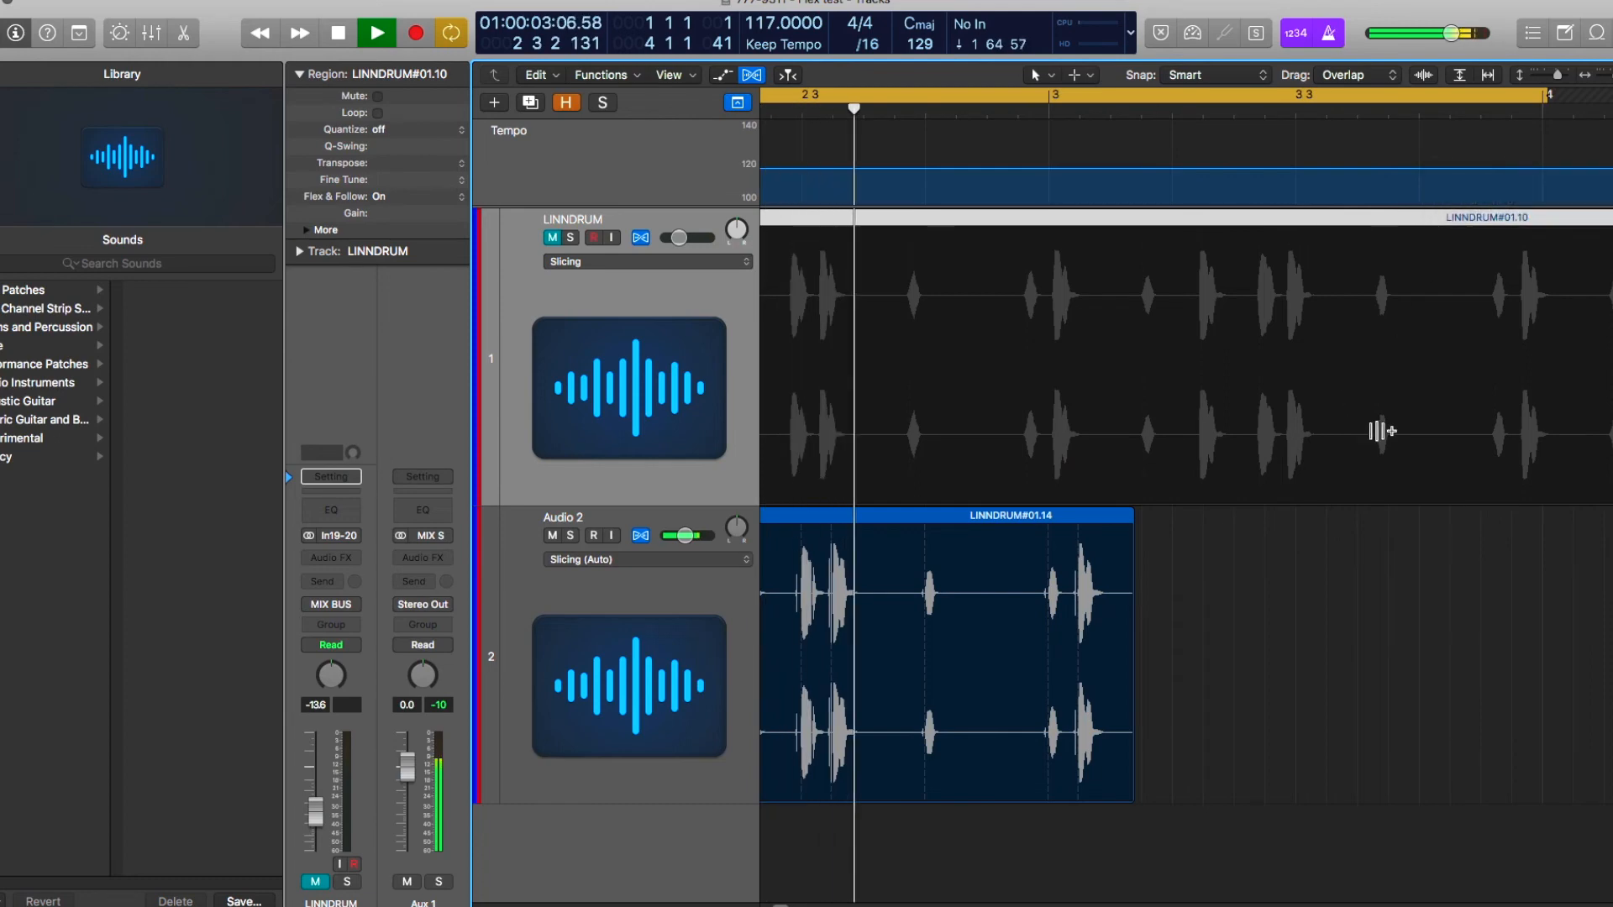
left_click(1126, 796)
left_click_drag(1201, 794, 1535, 793)
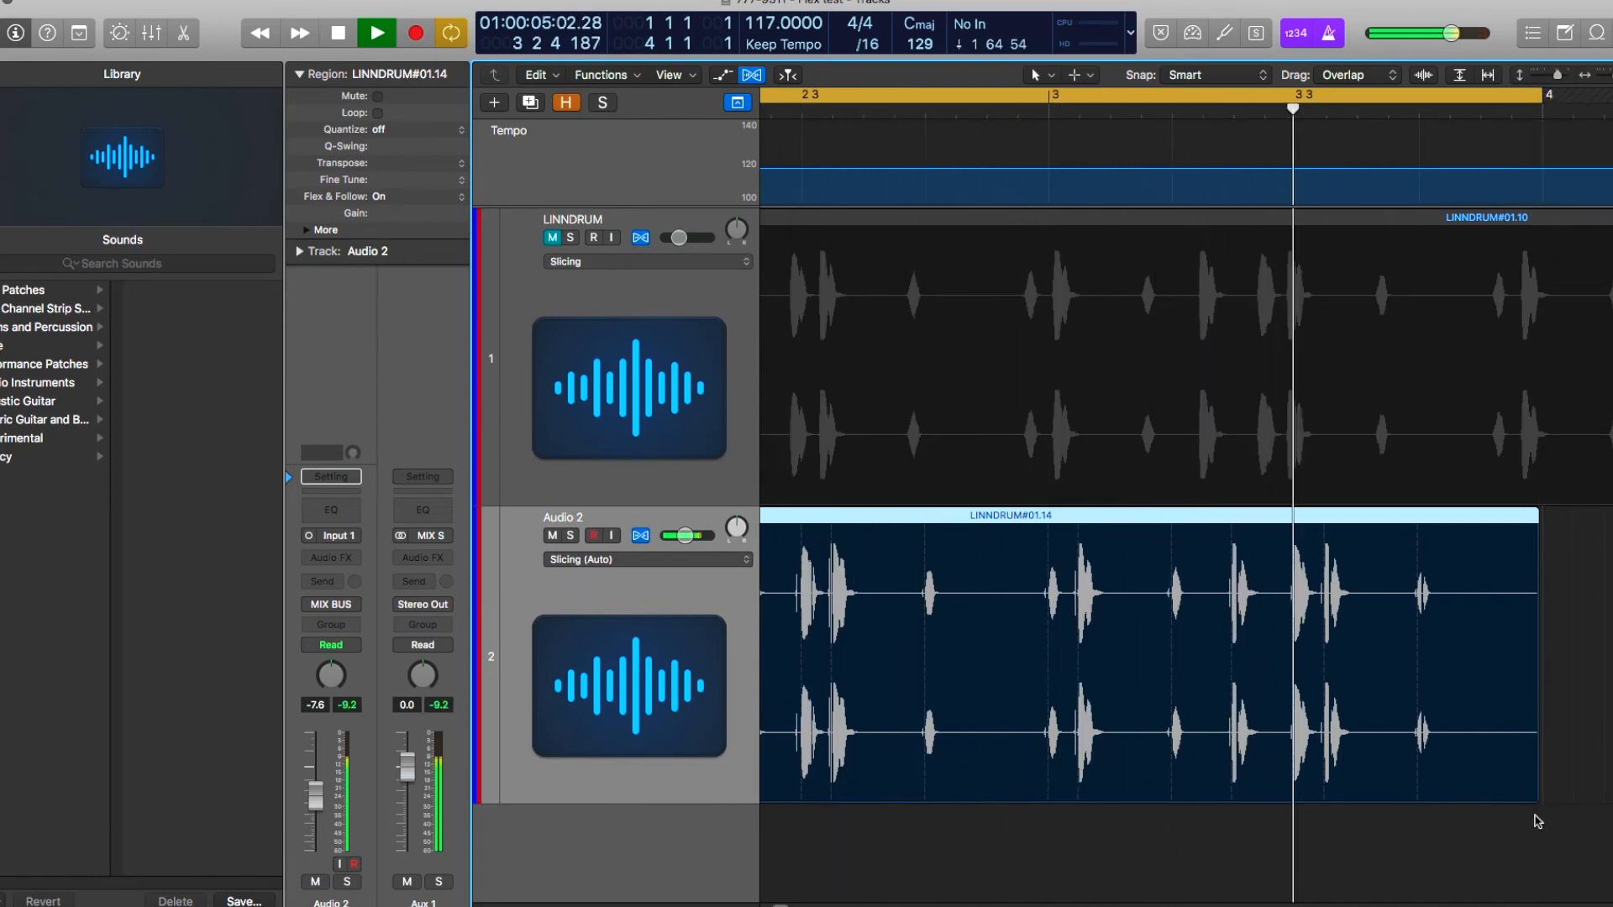
left_click_drag(1537, 798, 1549, 798)
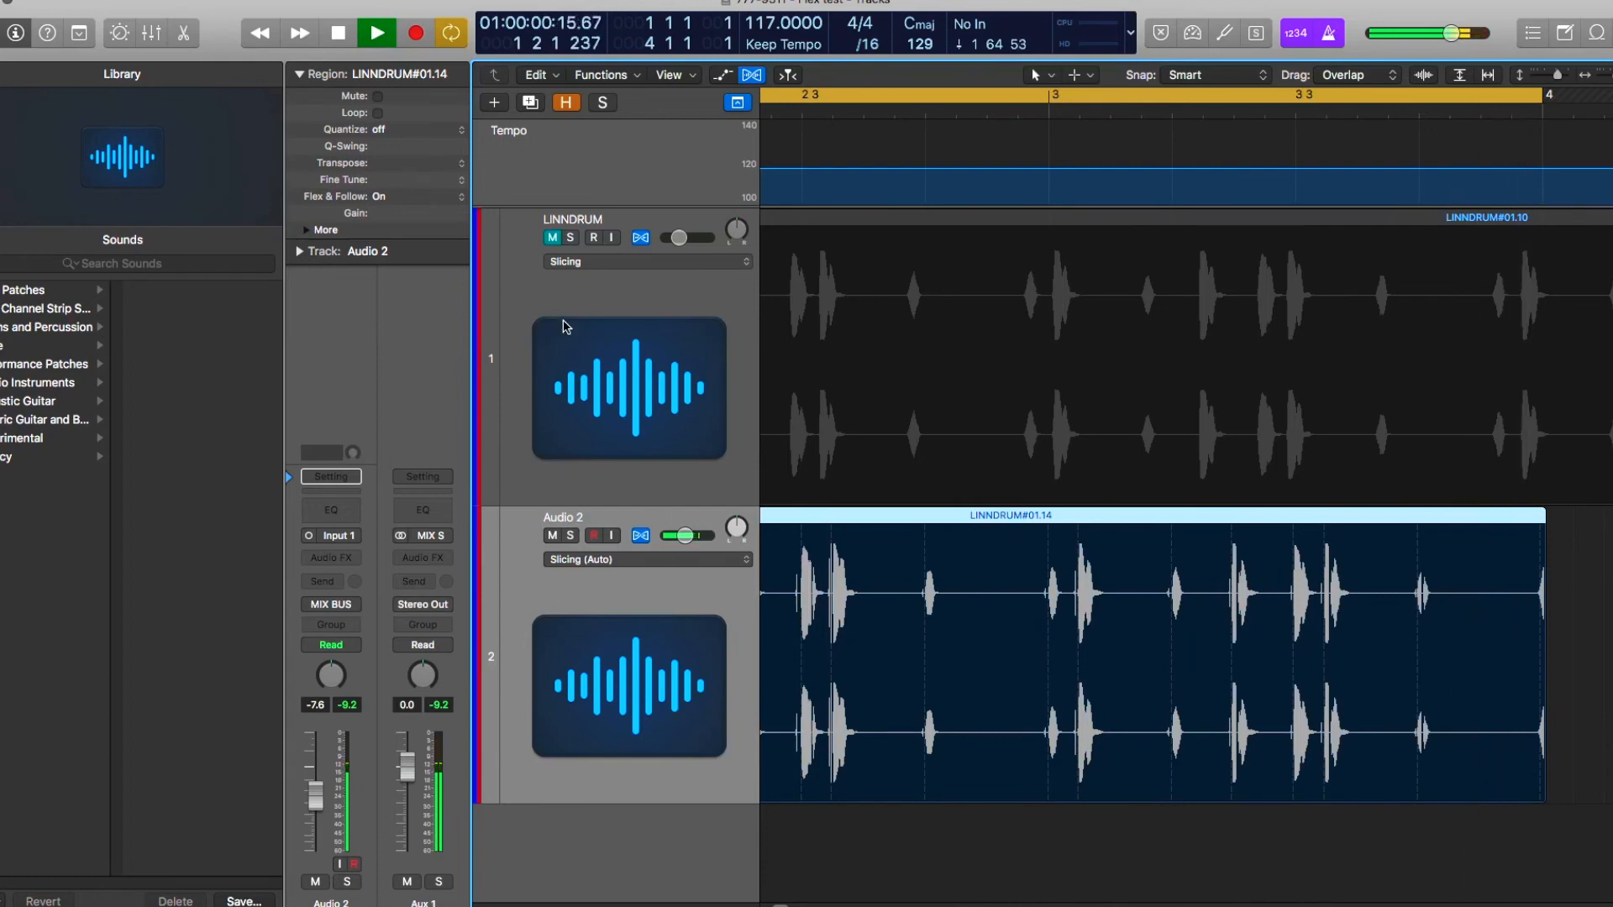
- Turn Flex & Follow off for the Audio 2 region and stop playback
left_click(471, 199)
left_click(421, 177)
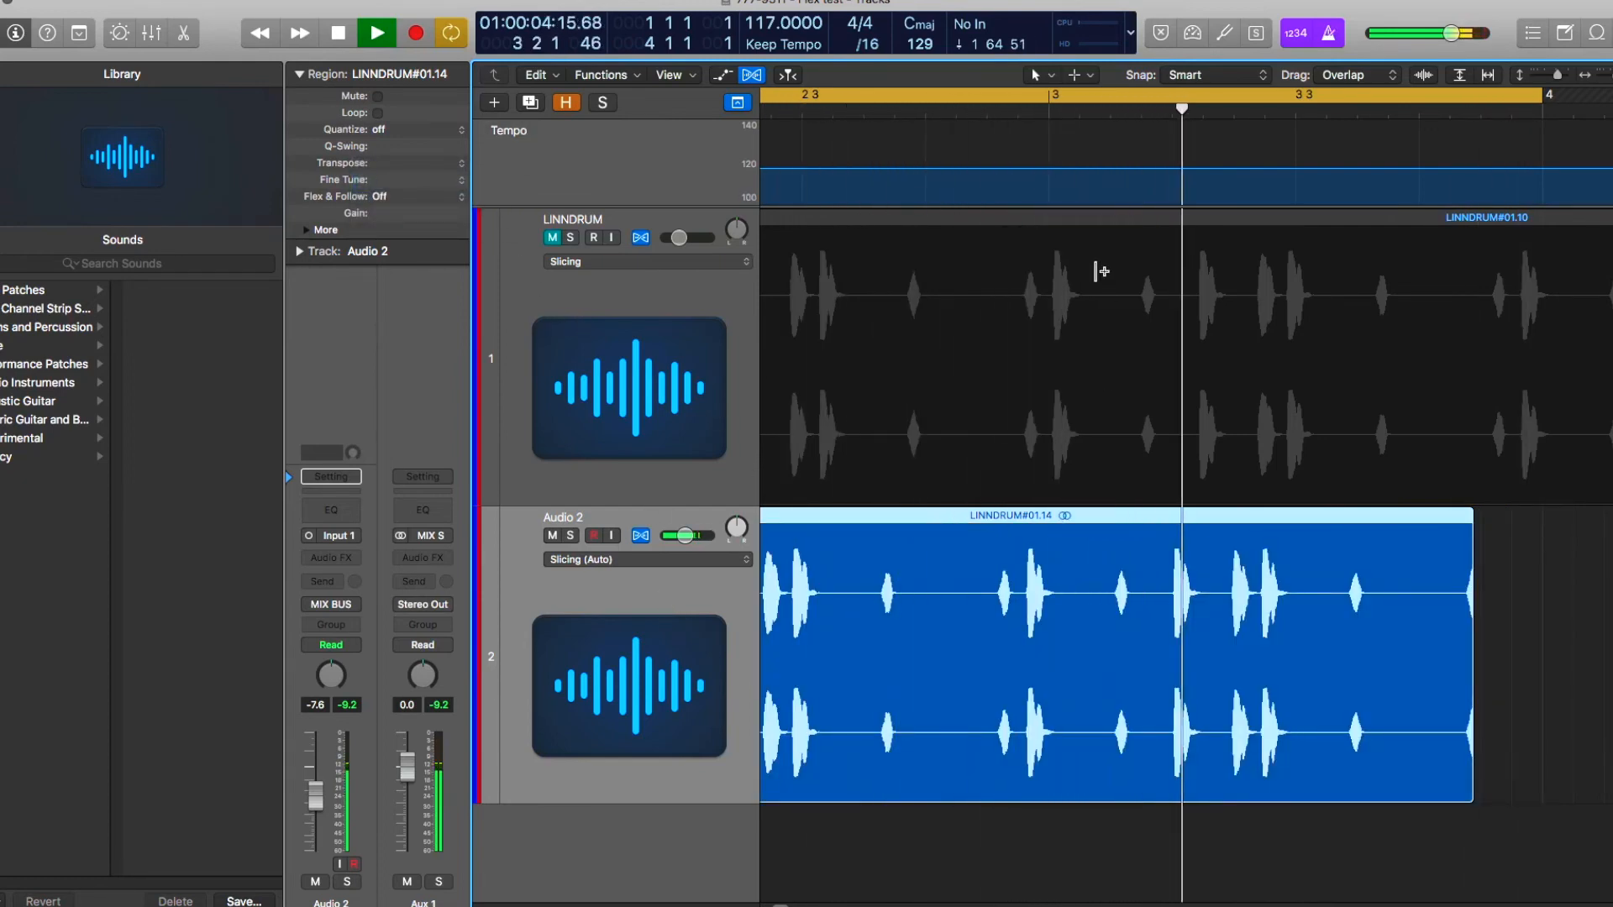
key("space")
- Try deleting the muted LINNDRUM region, and undo the deletion
left_click(1110, 217)
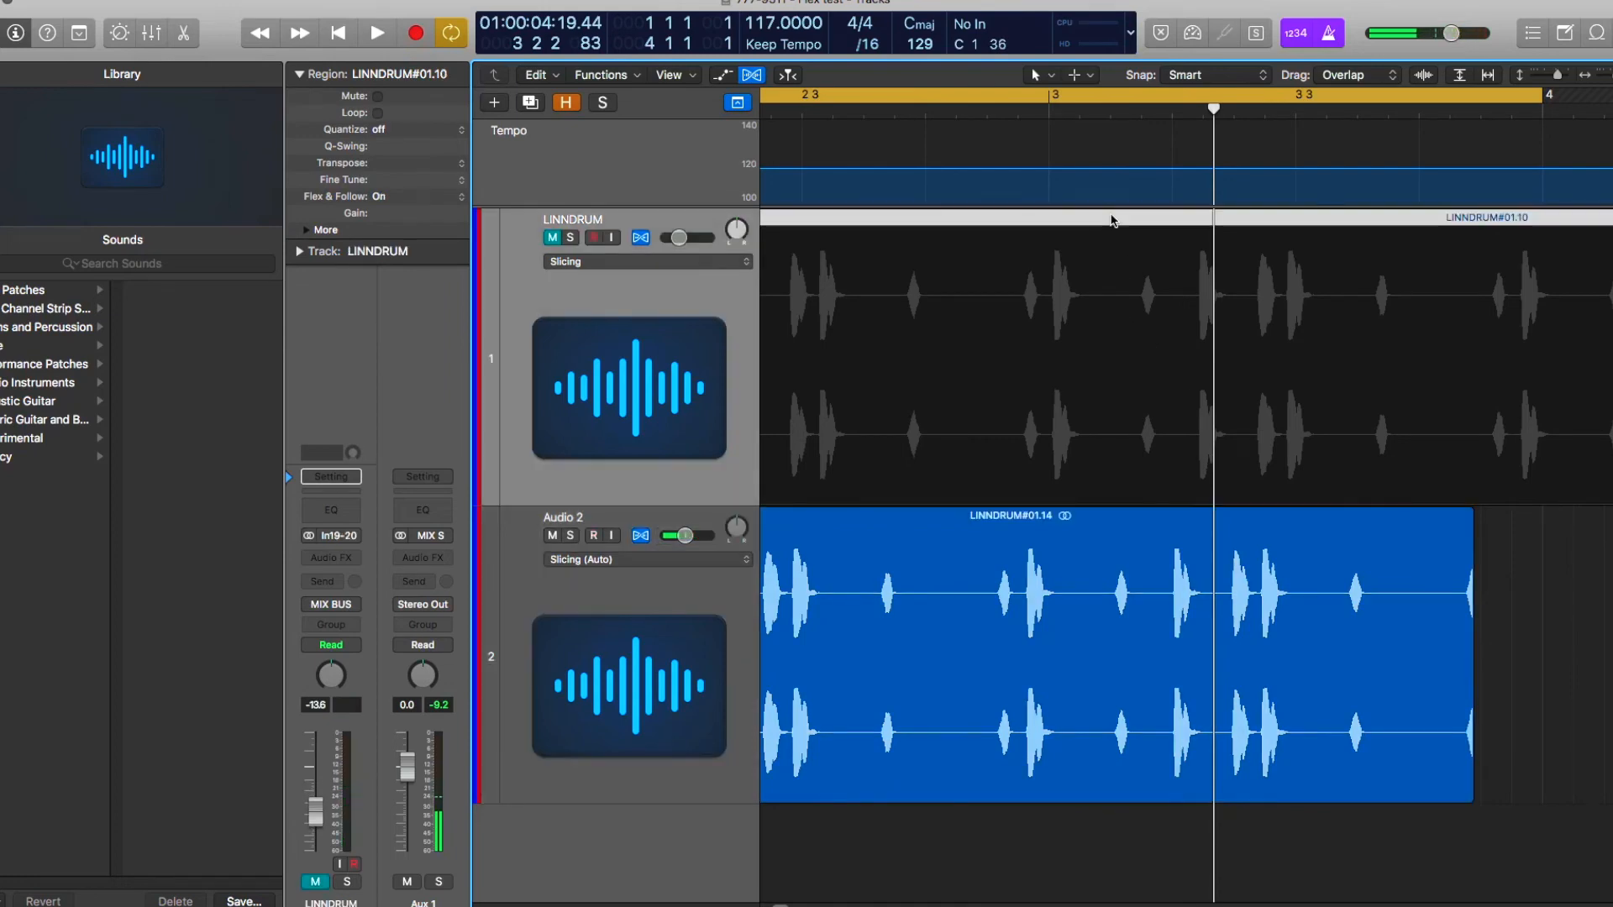
key("Delete")
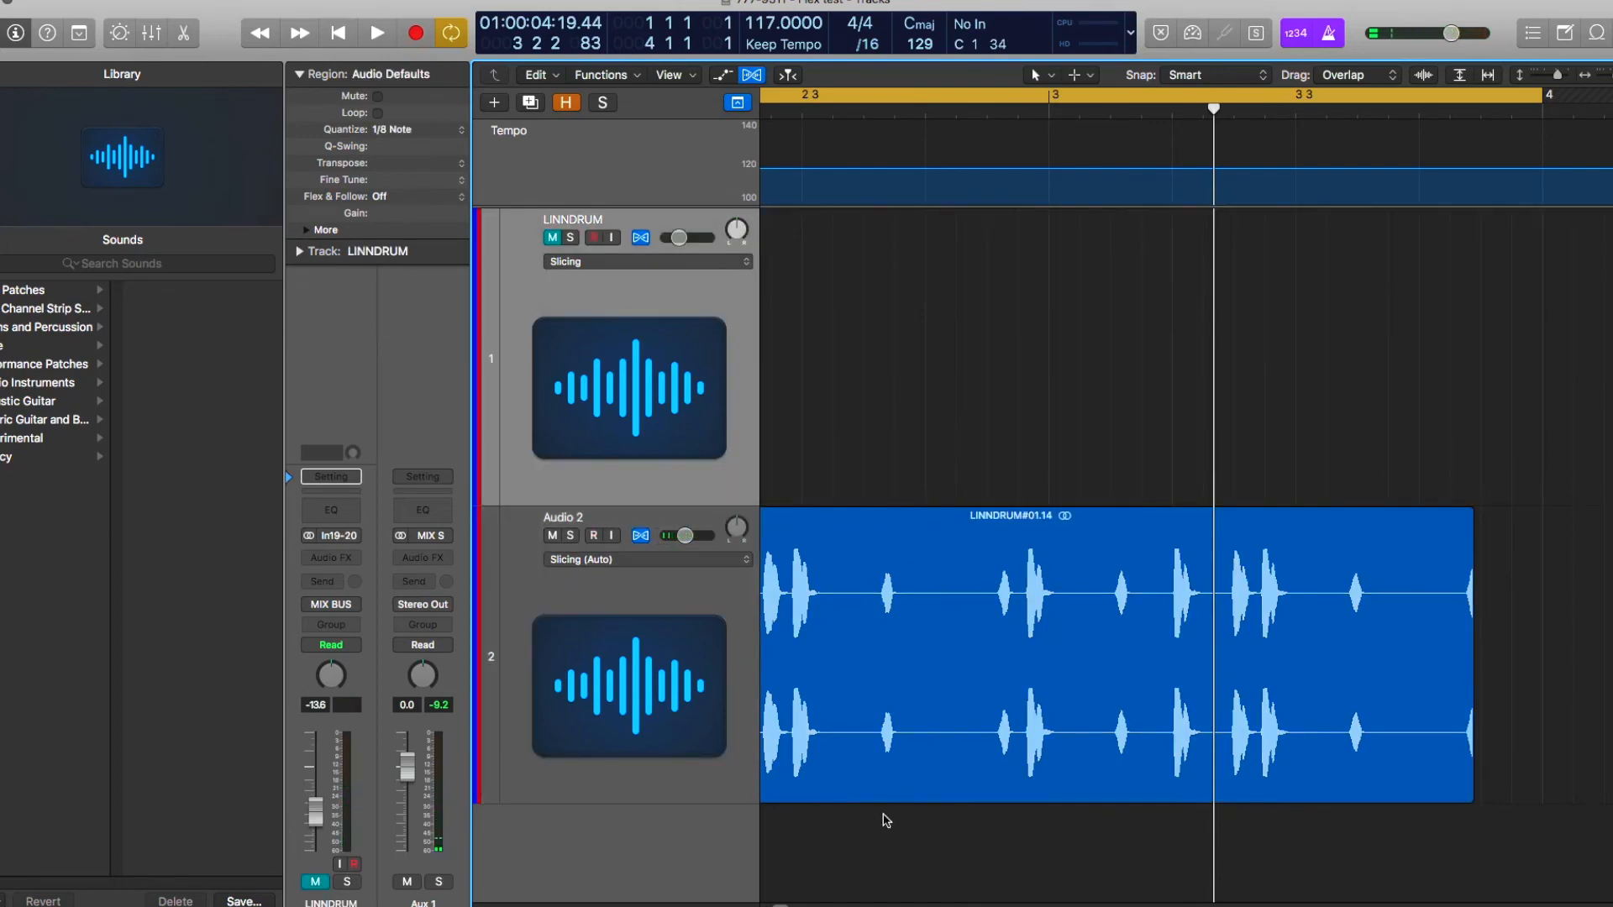
left_click_drag(749, 902, 720, 895)
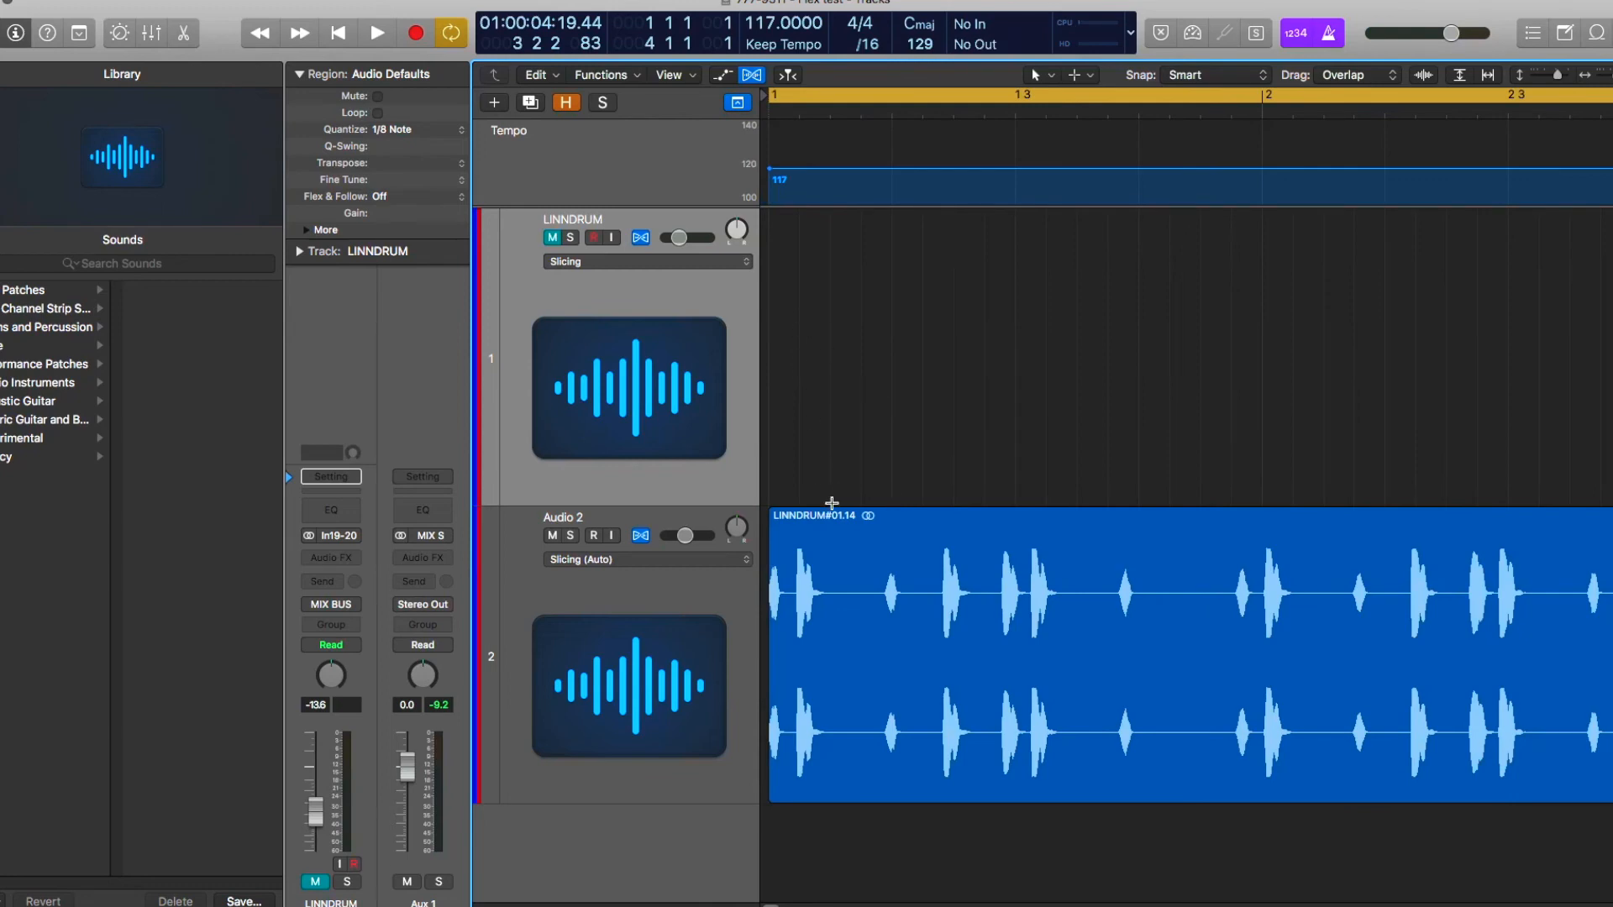
key("super+z")
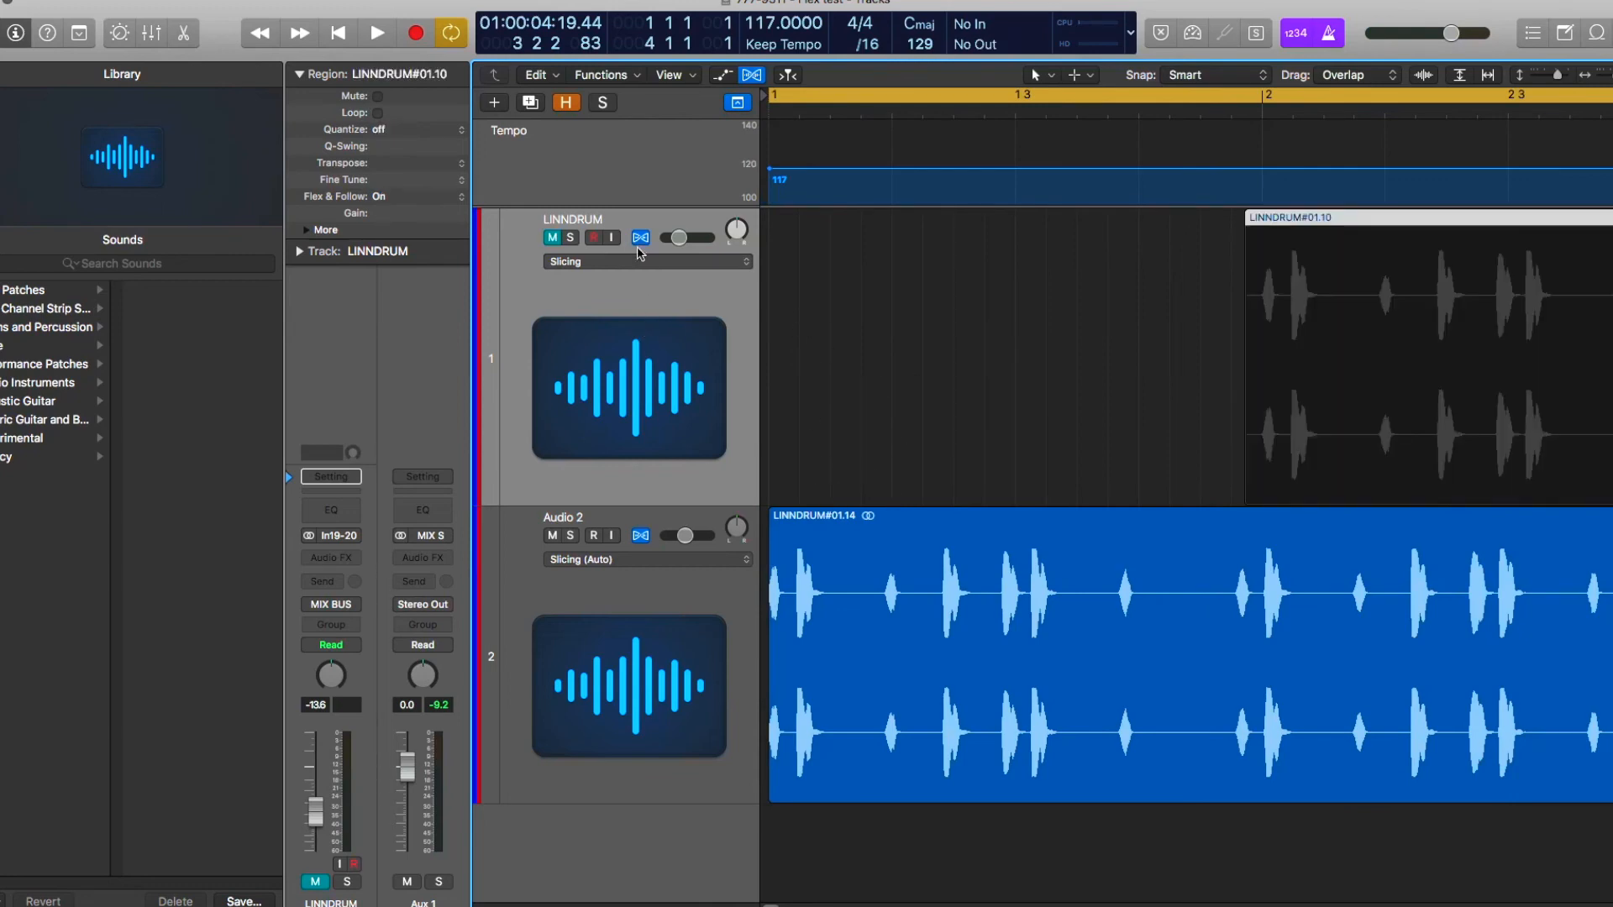
- Turn Flex off on the LINNDRUM track, unmute it, and play it together with the Audio 2 copy
left_click(640, 238)
left_click(552, 238)
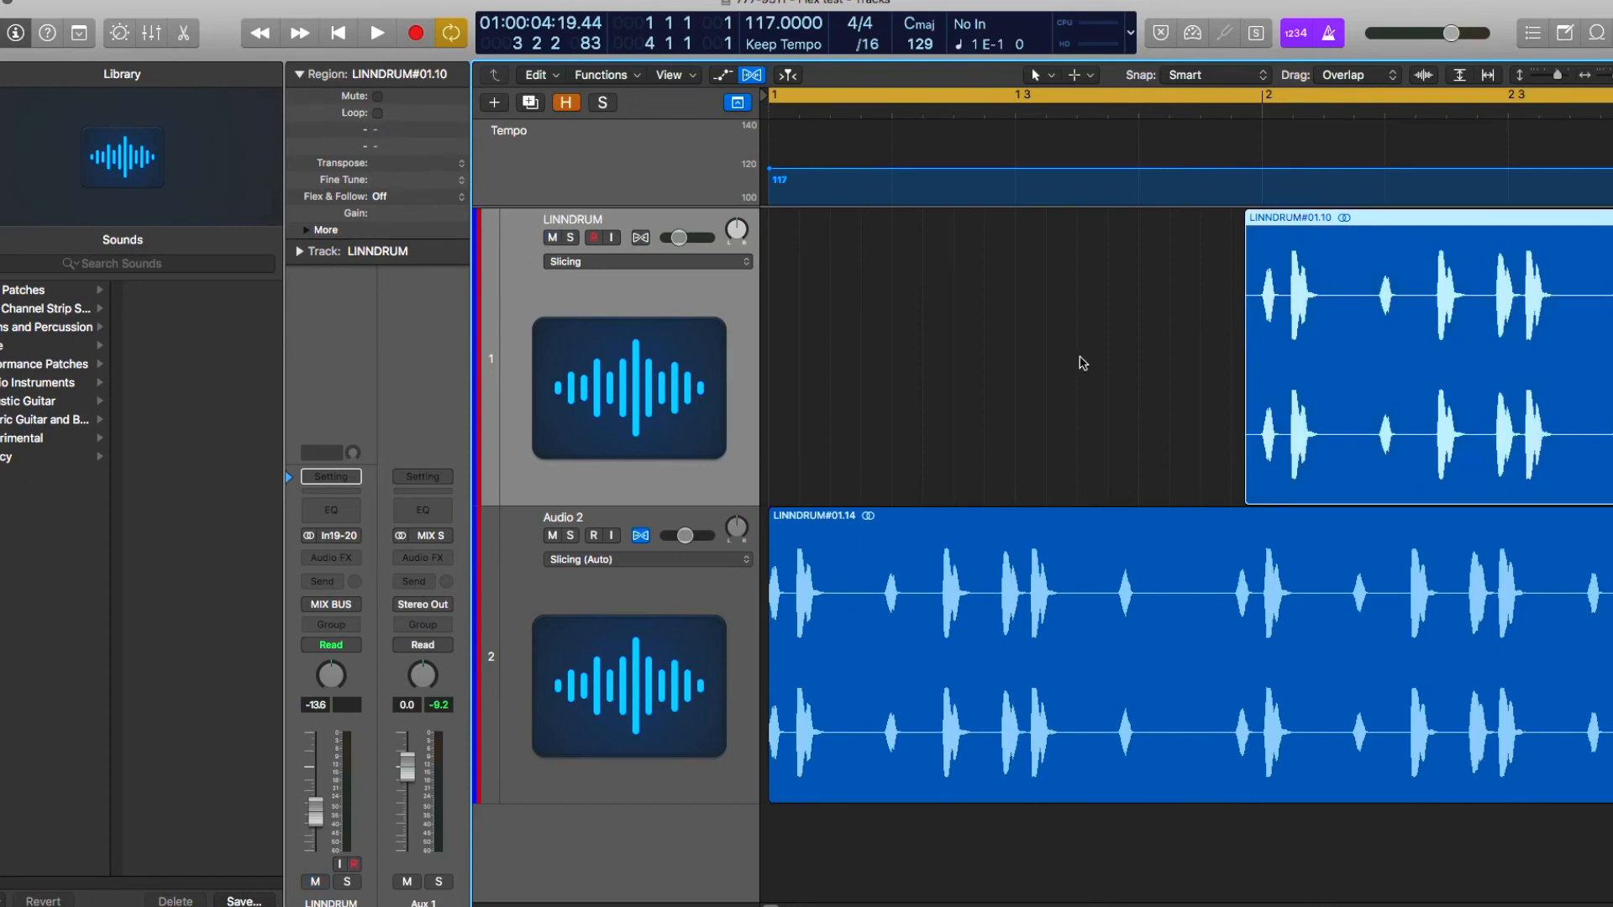
key("space")
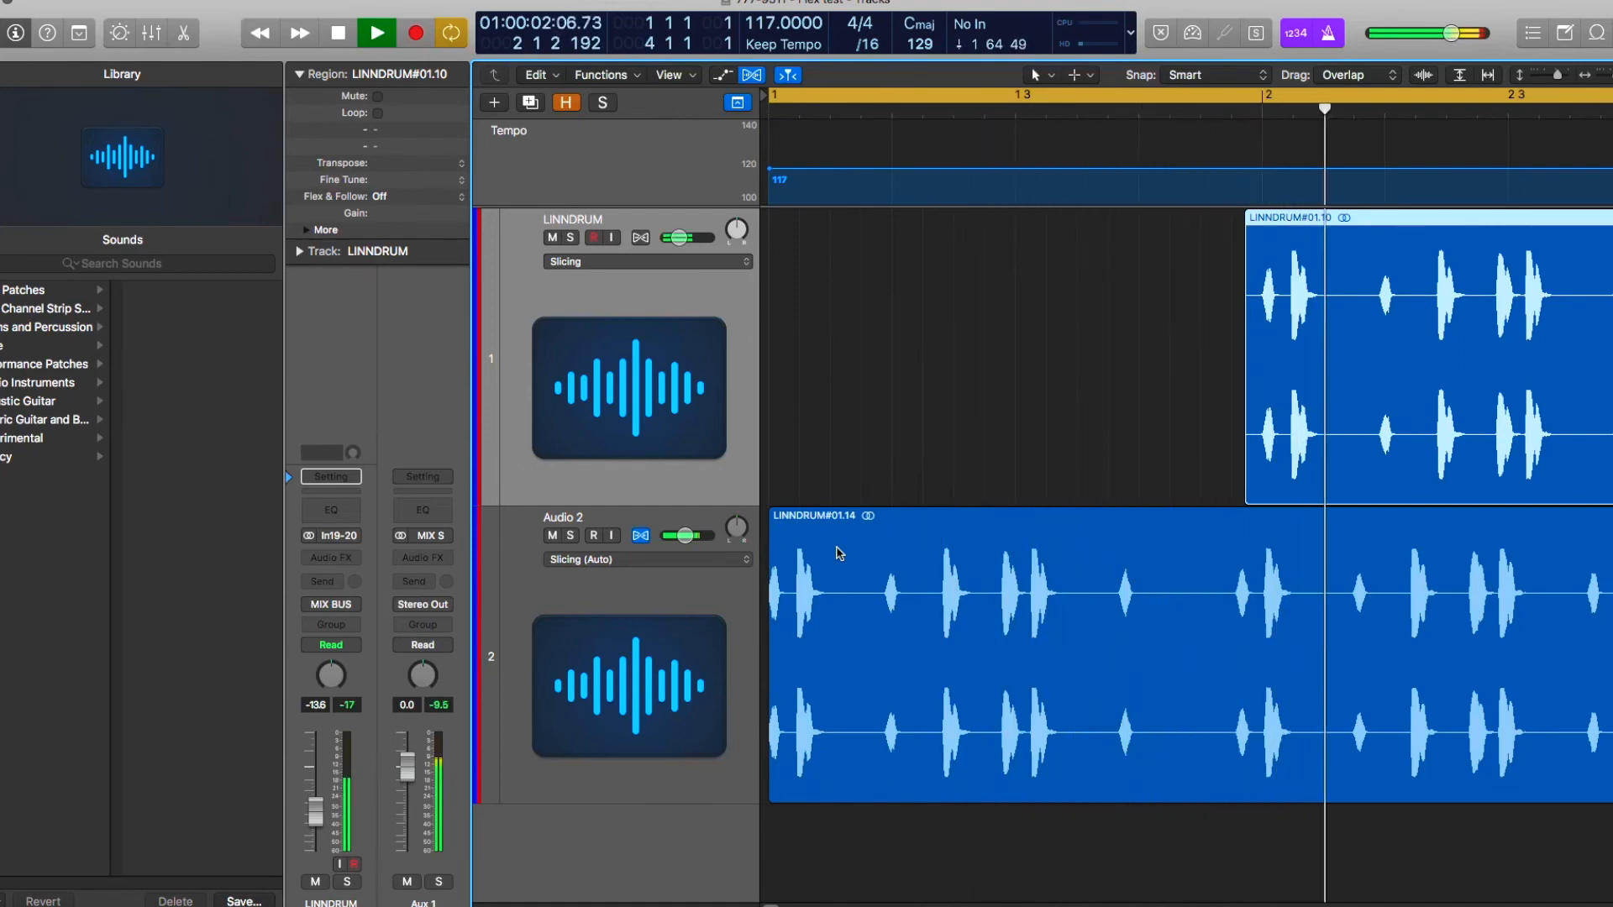
key("space")
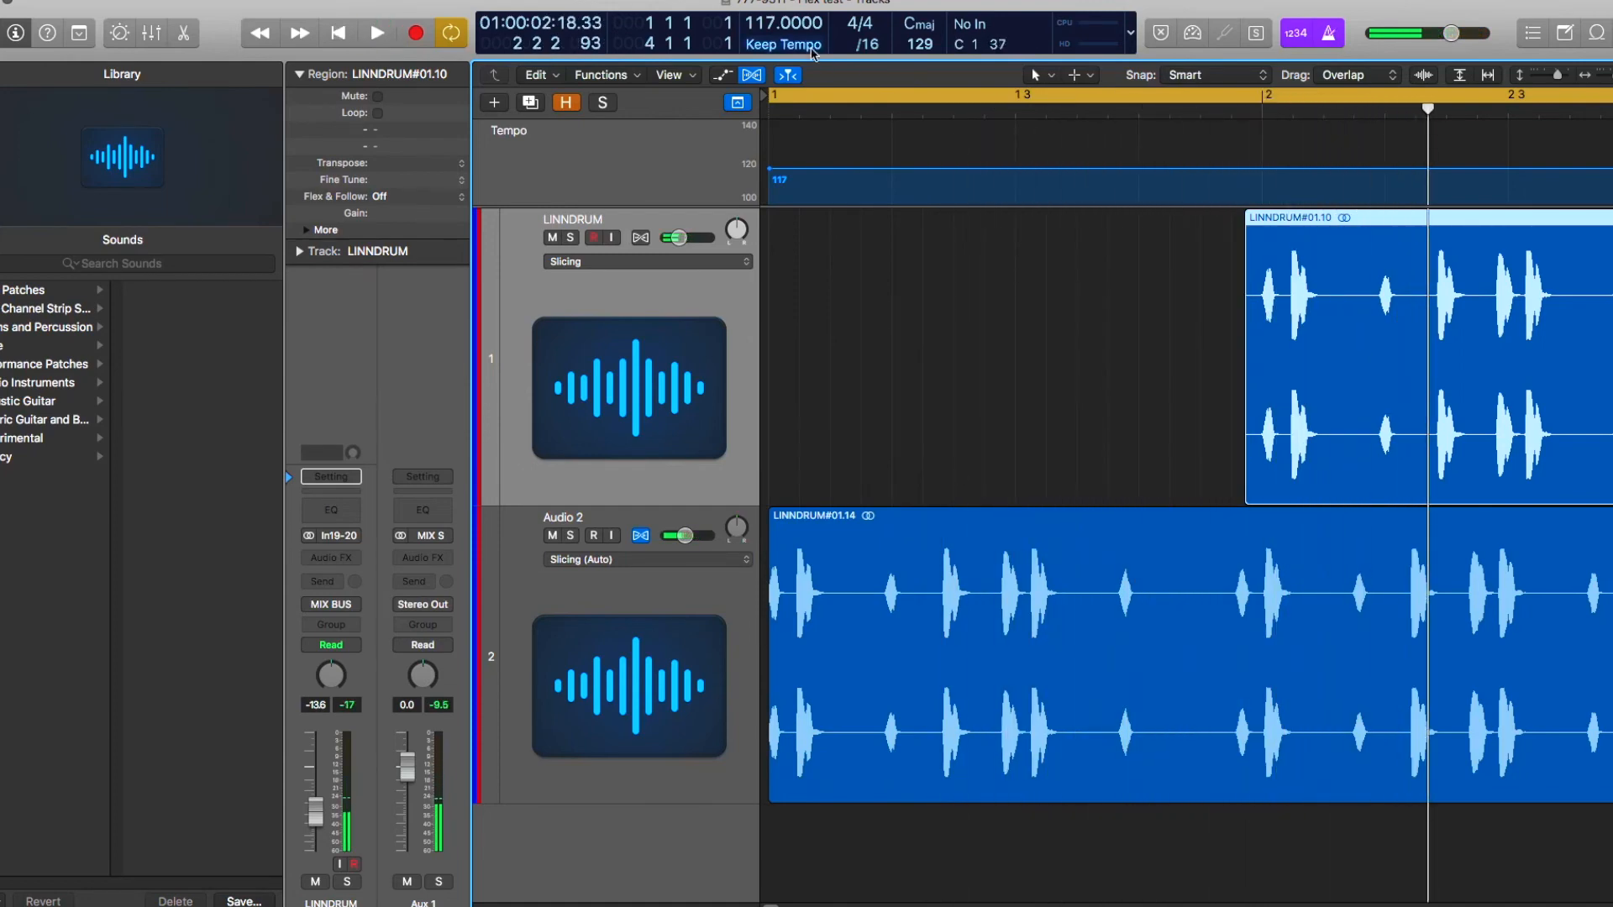
- Set the project tempo to 123, play both tracks together, and mute LINNDRUM during playback
double_click(760, 32)
key("space")
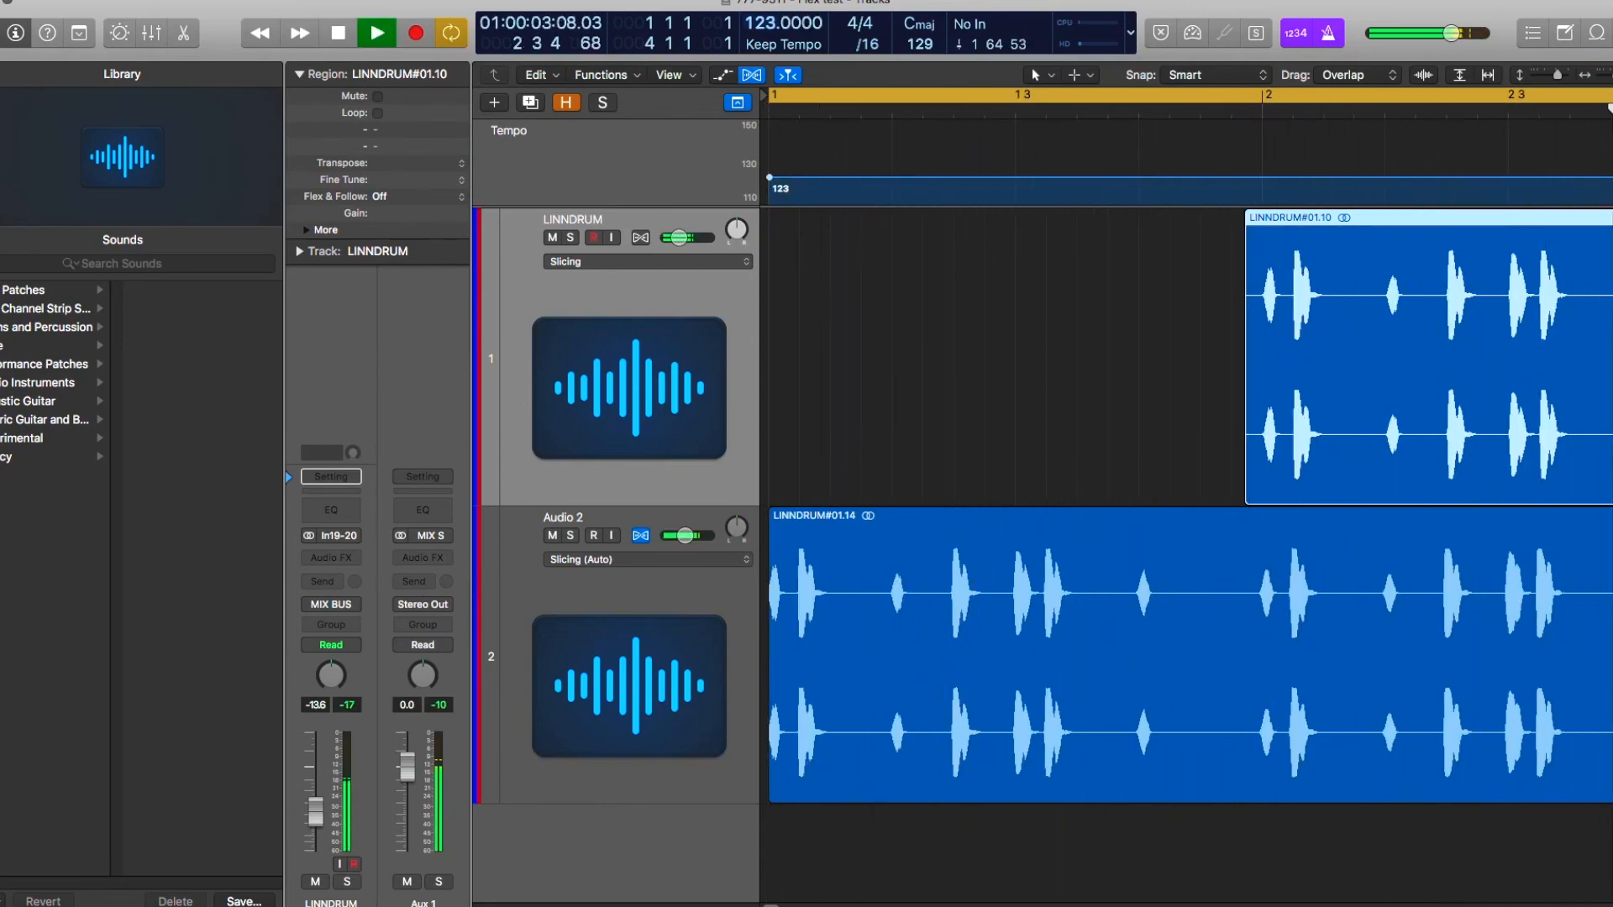
left_click(553, 238)
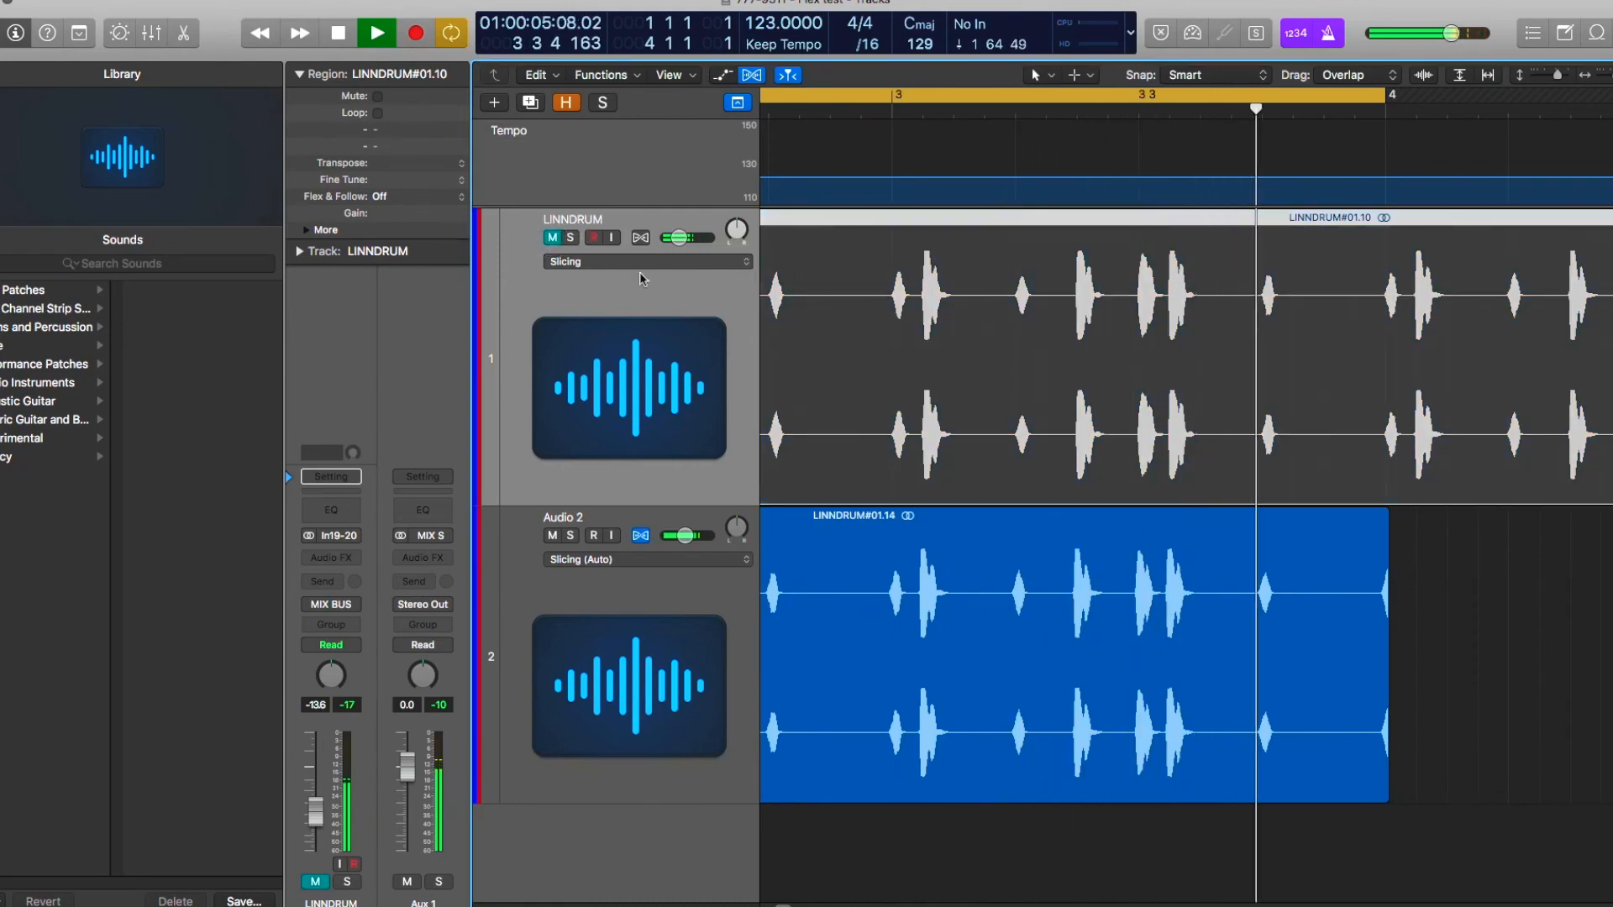
- Lengthen the Audio 2 region to just past bar 11 and extend the cycle range to bar 9 during playback
key("super+Left")
key("super+Up")
key("super+Up")
key("super+Left")
key("super+Left")
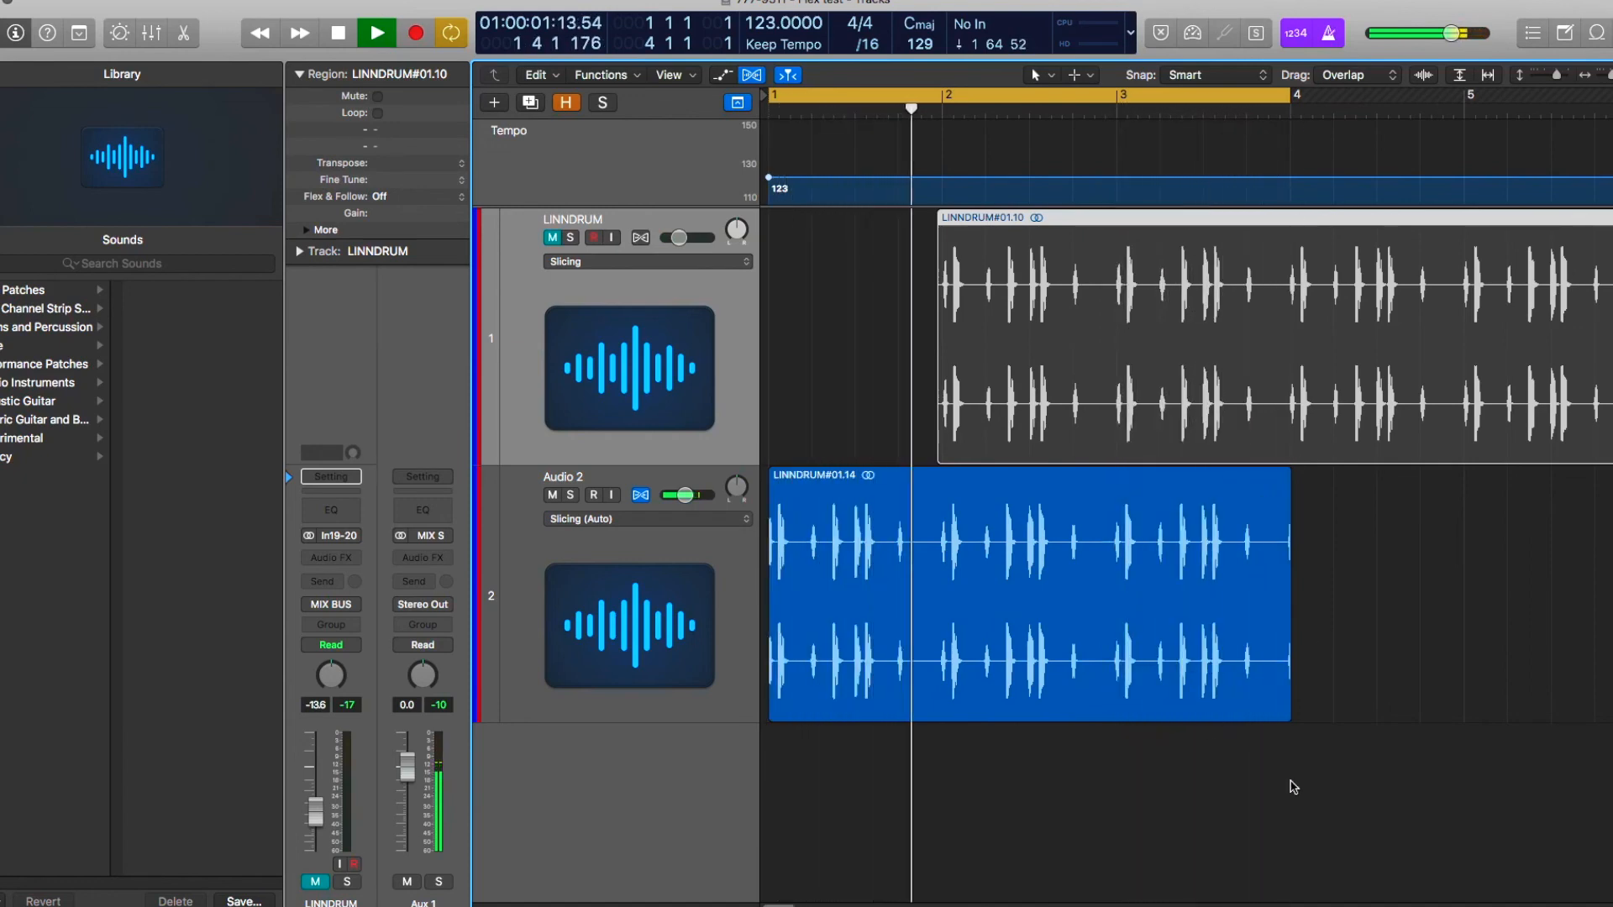
left_click_drag(1289, 714, 1612, 714)
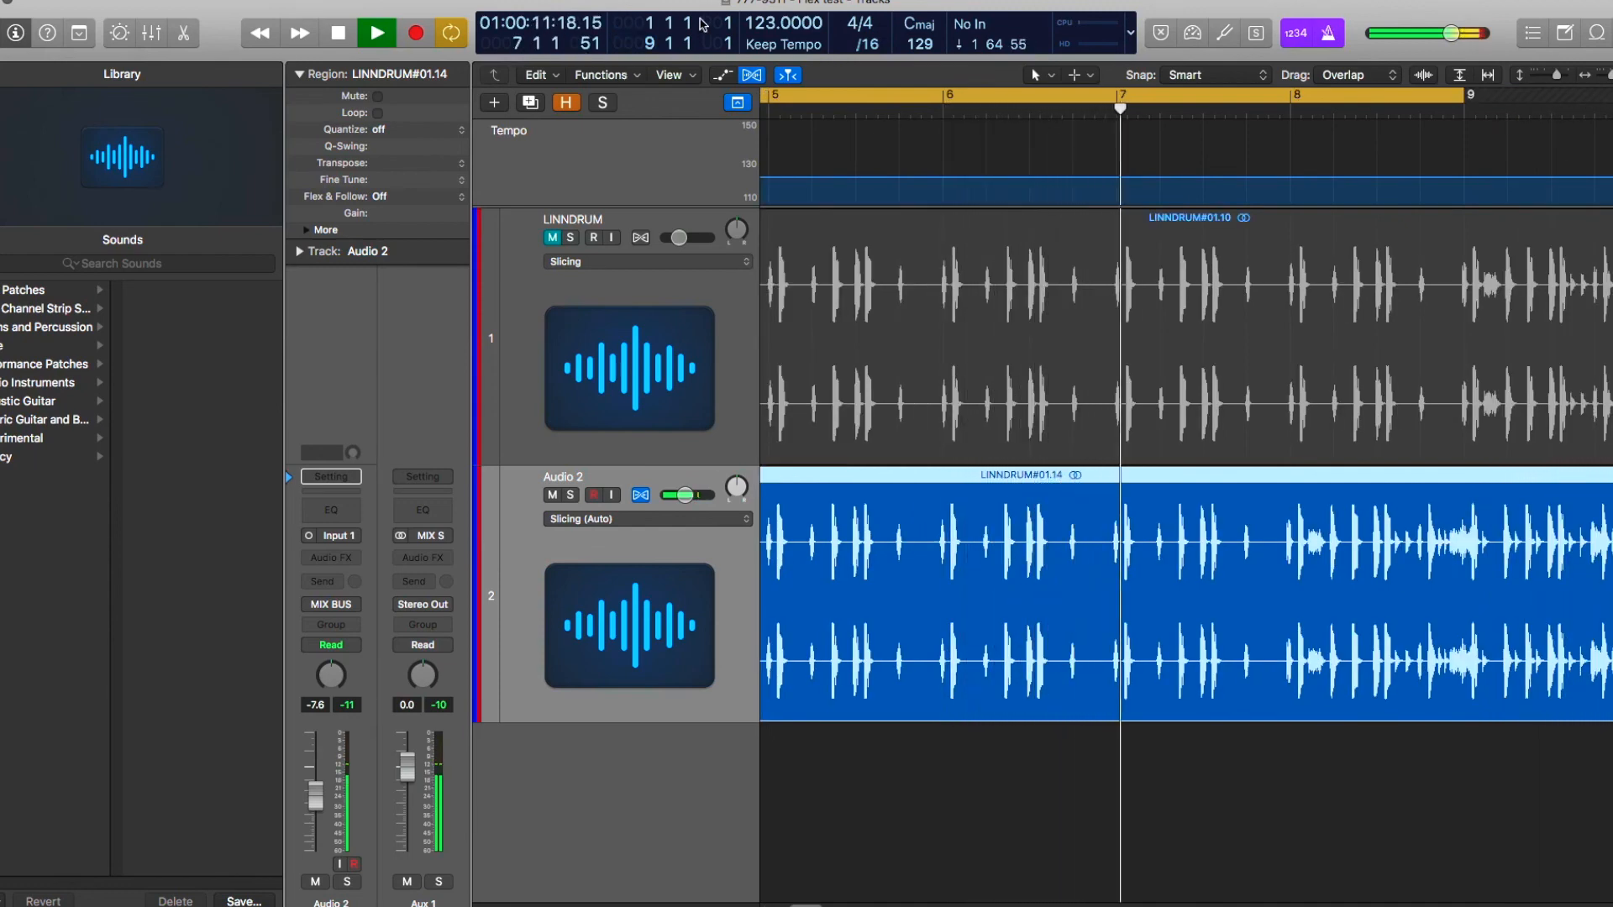
- Move the cycle range to bars 9 through 11 and play the busier section of the Audio 2 region
key("c")
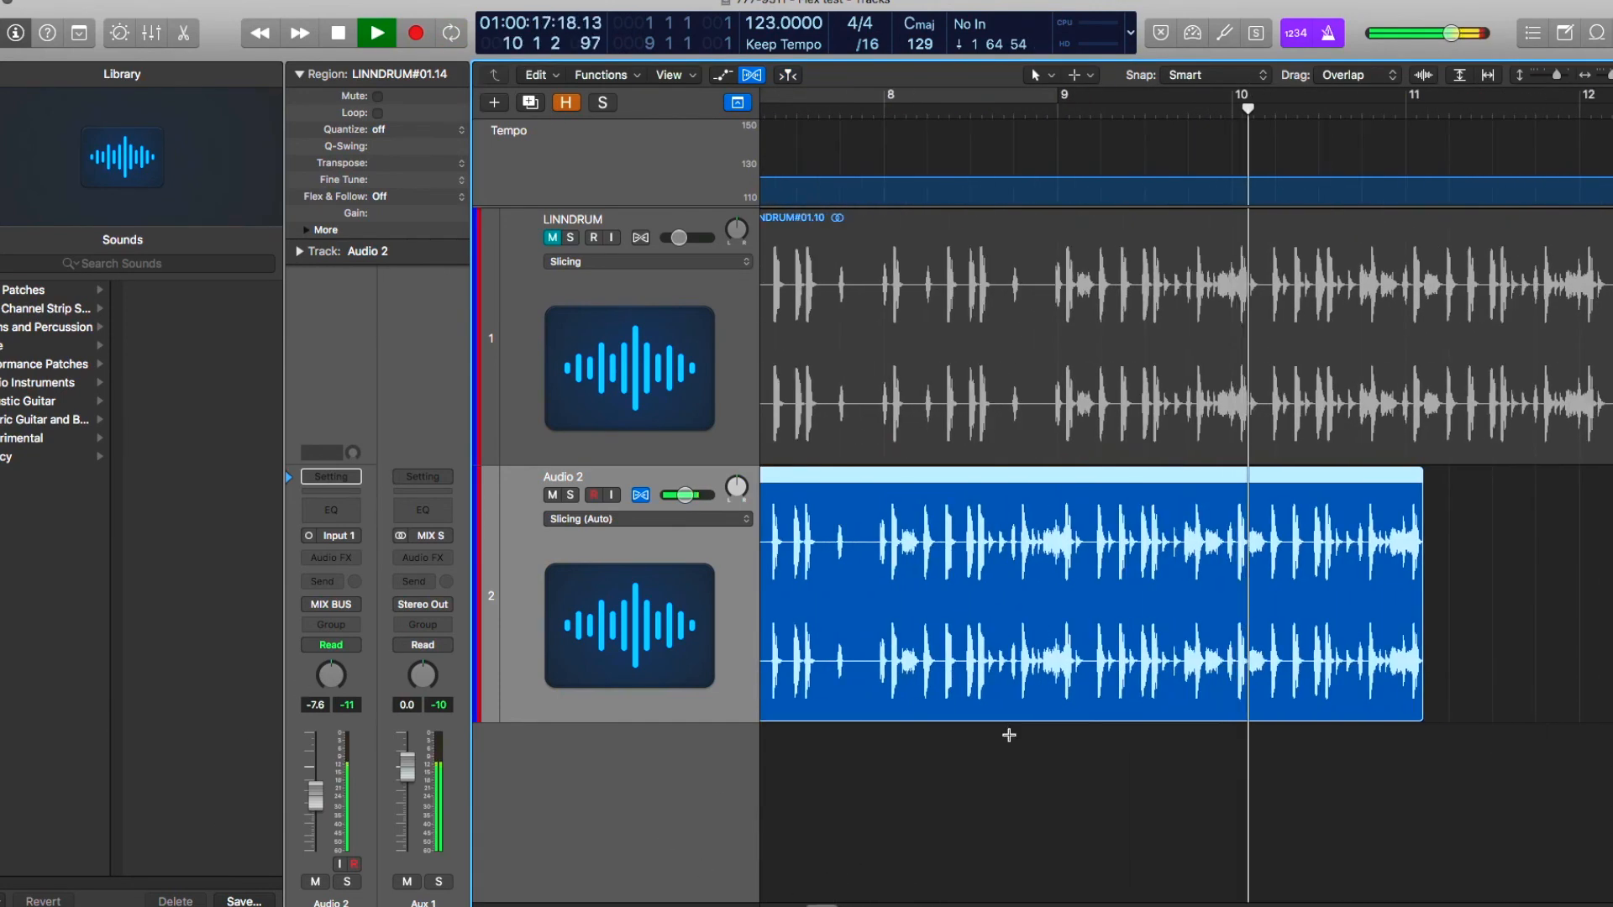
key("space")
left_click_drag(1060, 97, 1398, 130)
key("space")
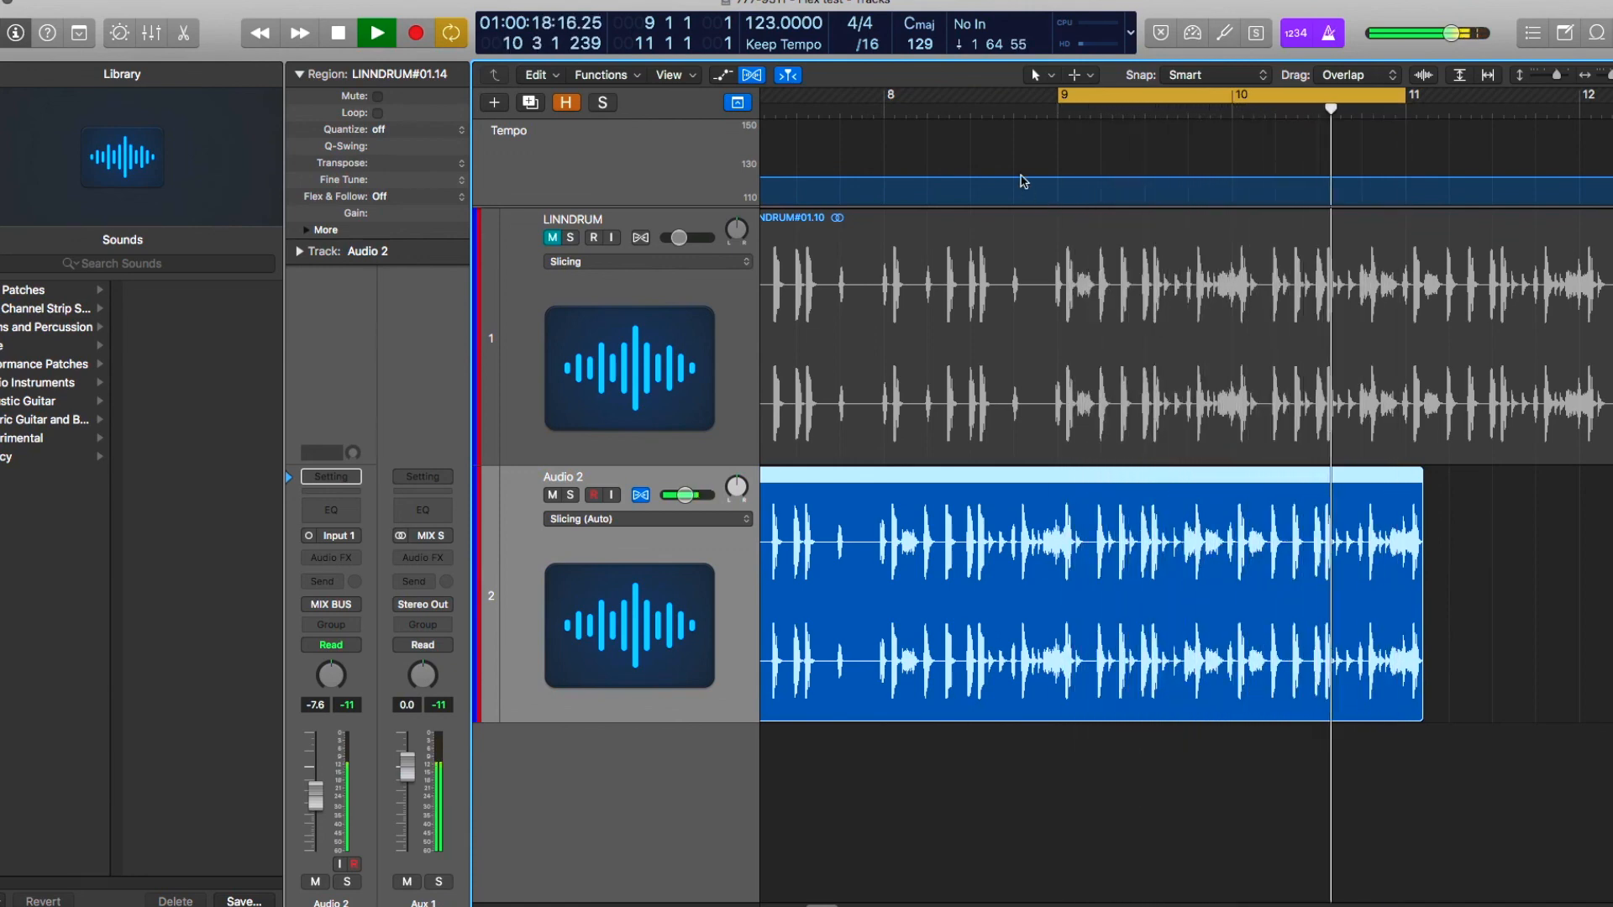
key("space")
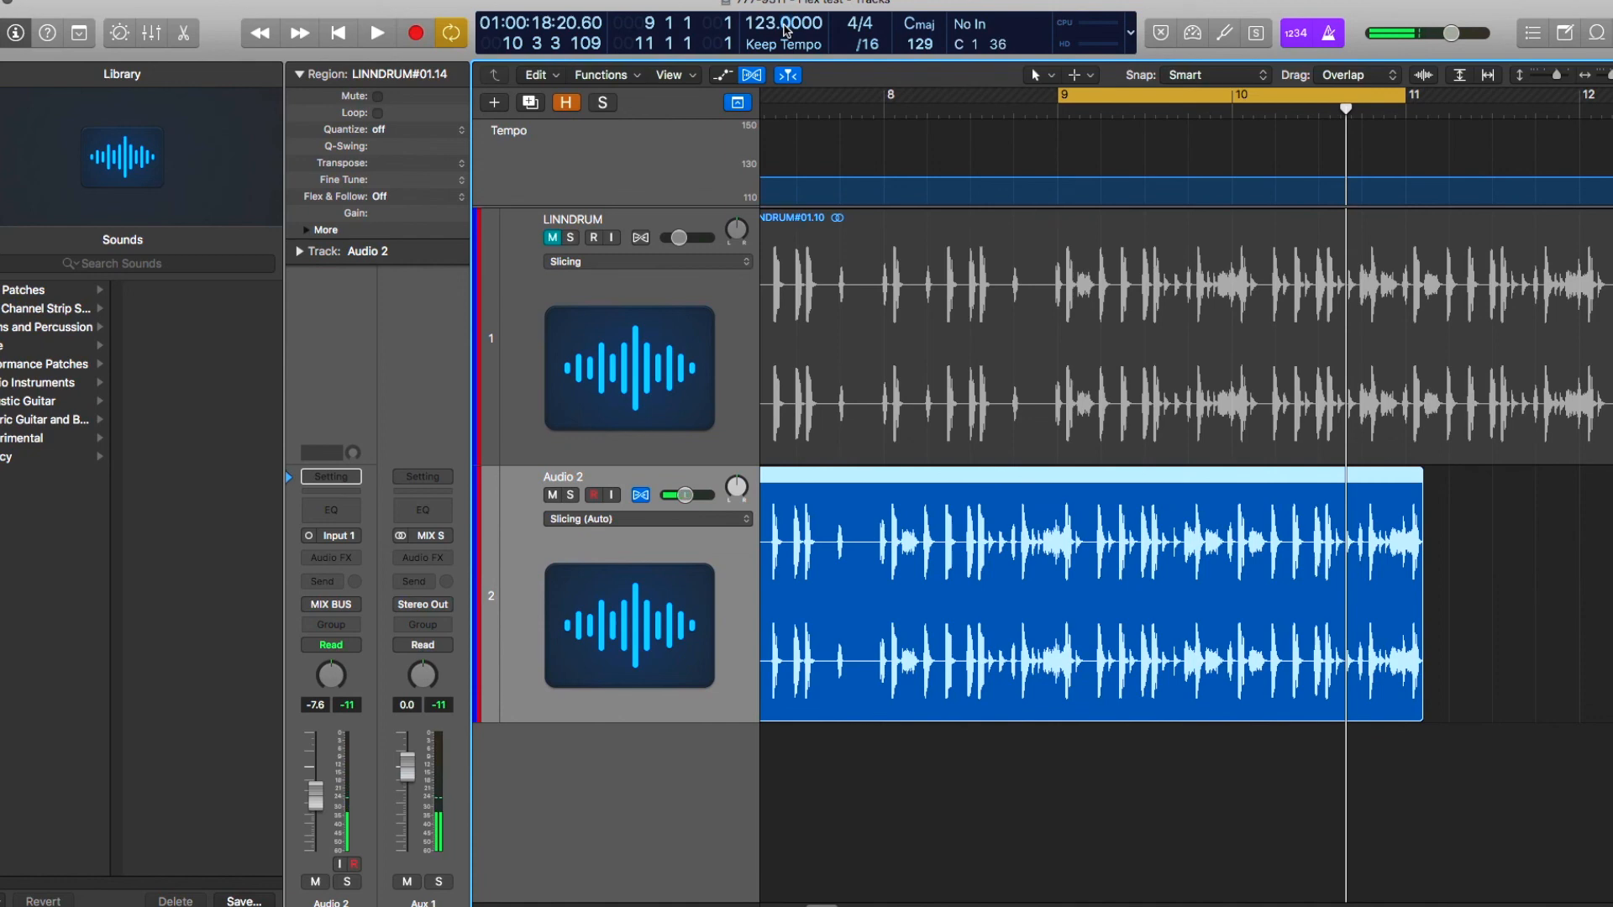
- Lower the project tempo to 122.9 and 122.68, replaying the cycled bars after each change, and return the playhead to the start
left_click_drag(785, 28, 786, 32)
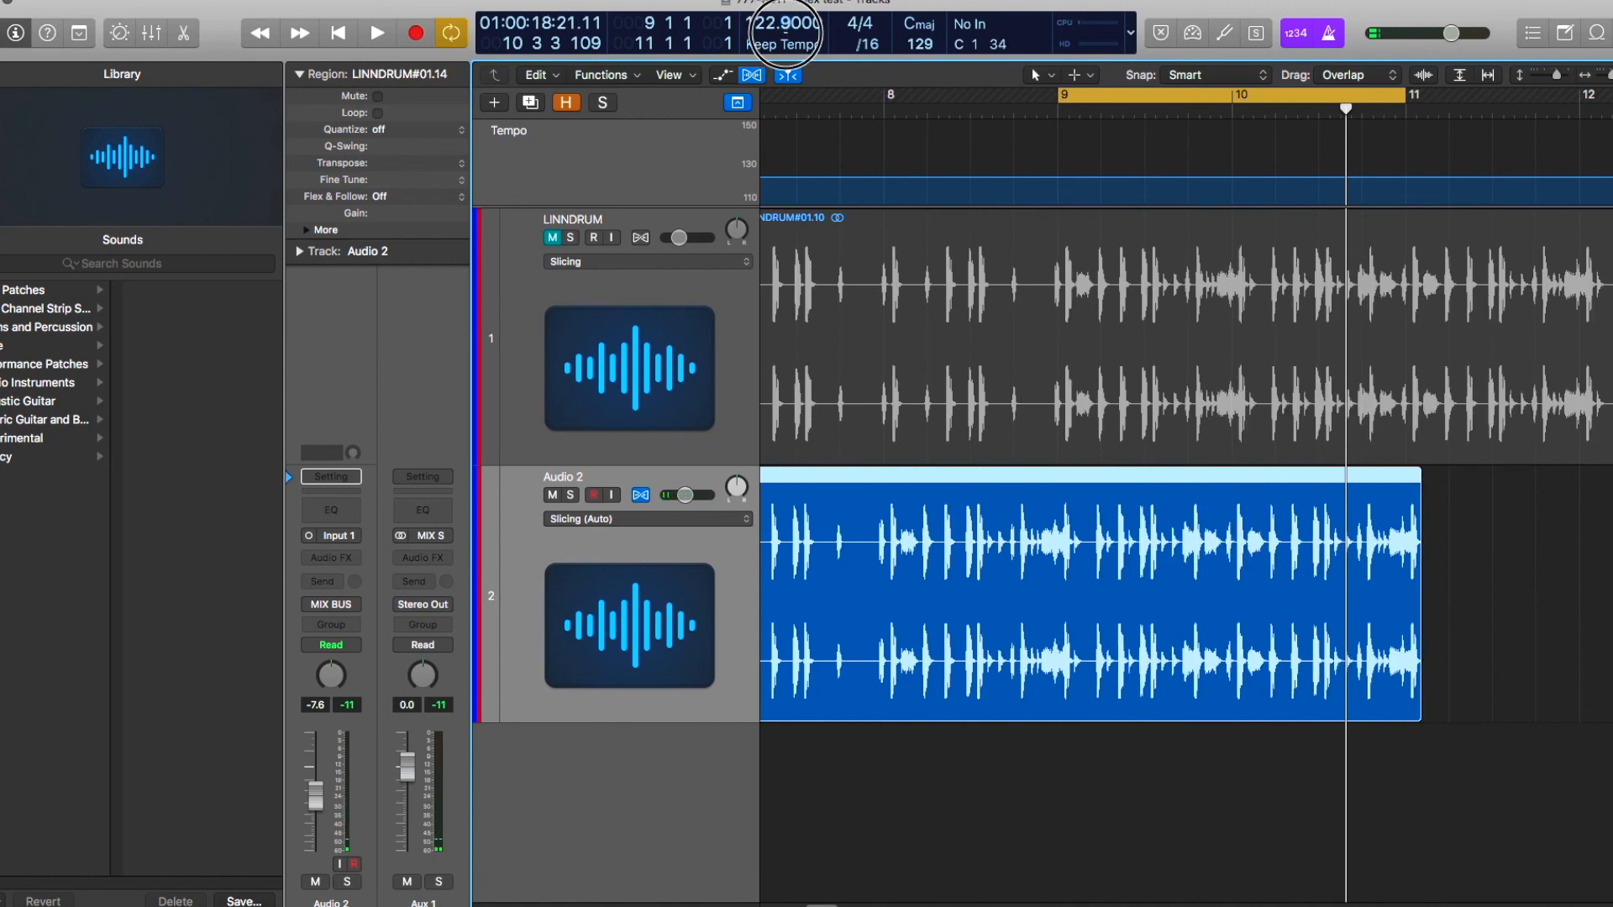
key("space")
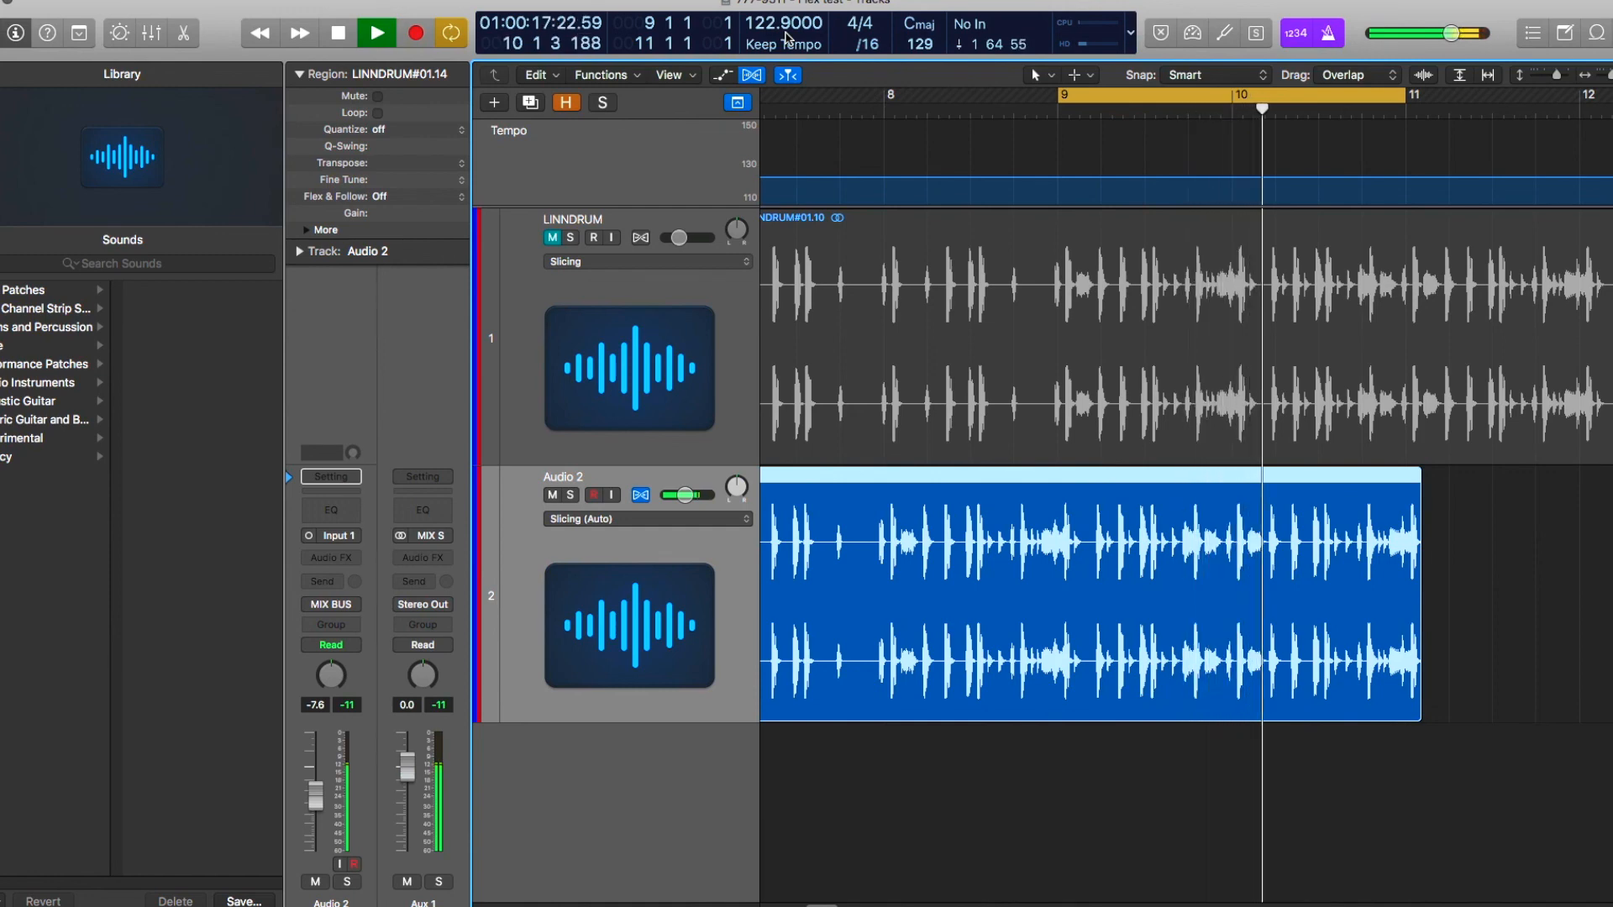
key("space")
left_click_drag(785, 35, 787, 38)
key("space")
key("space")
key("Return")
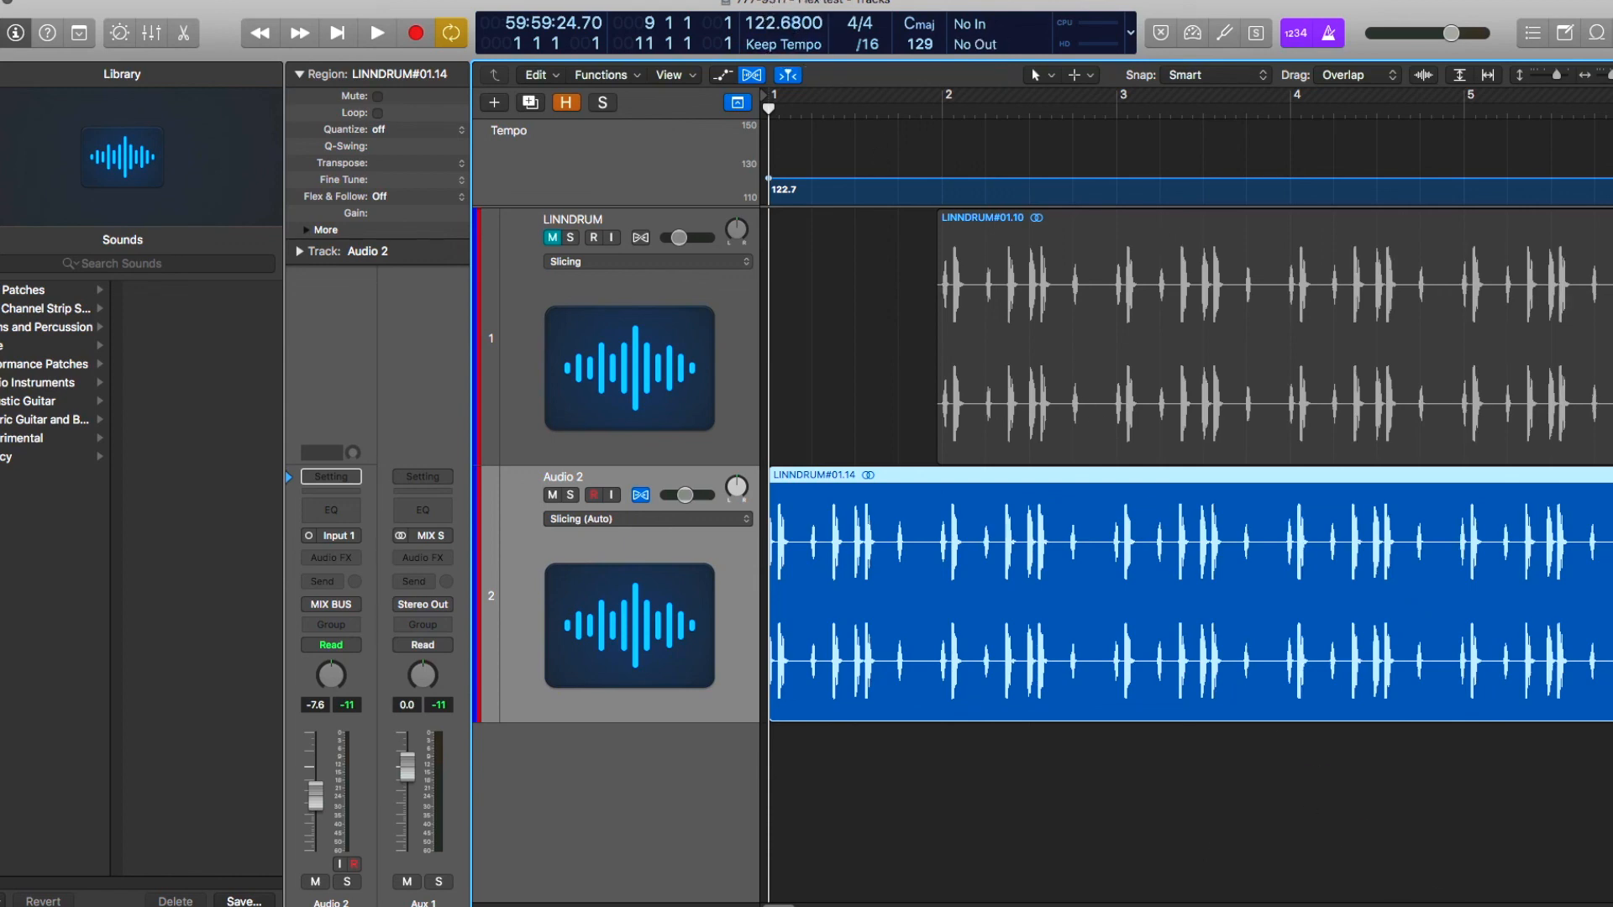
scroll(809, 897, "right", 10)
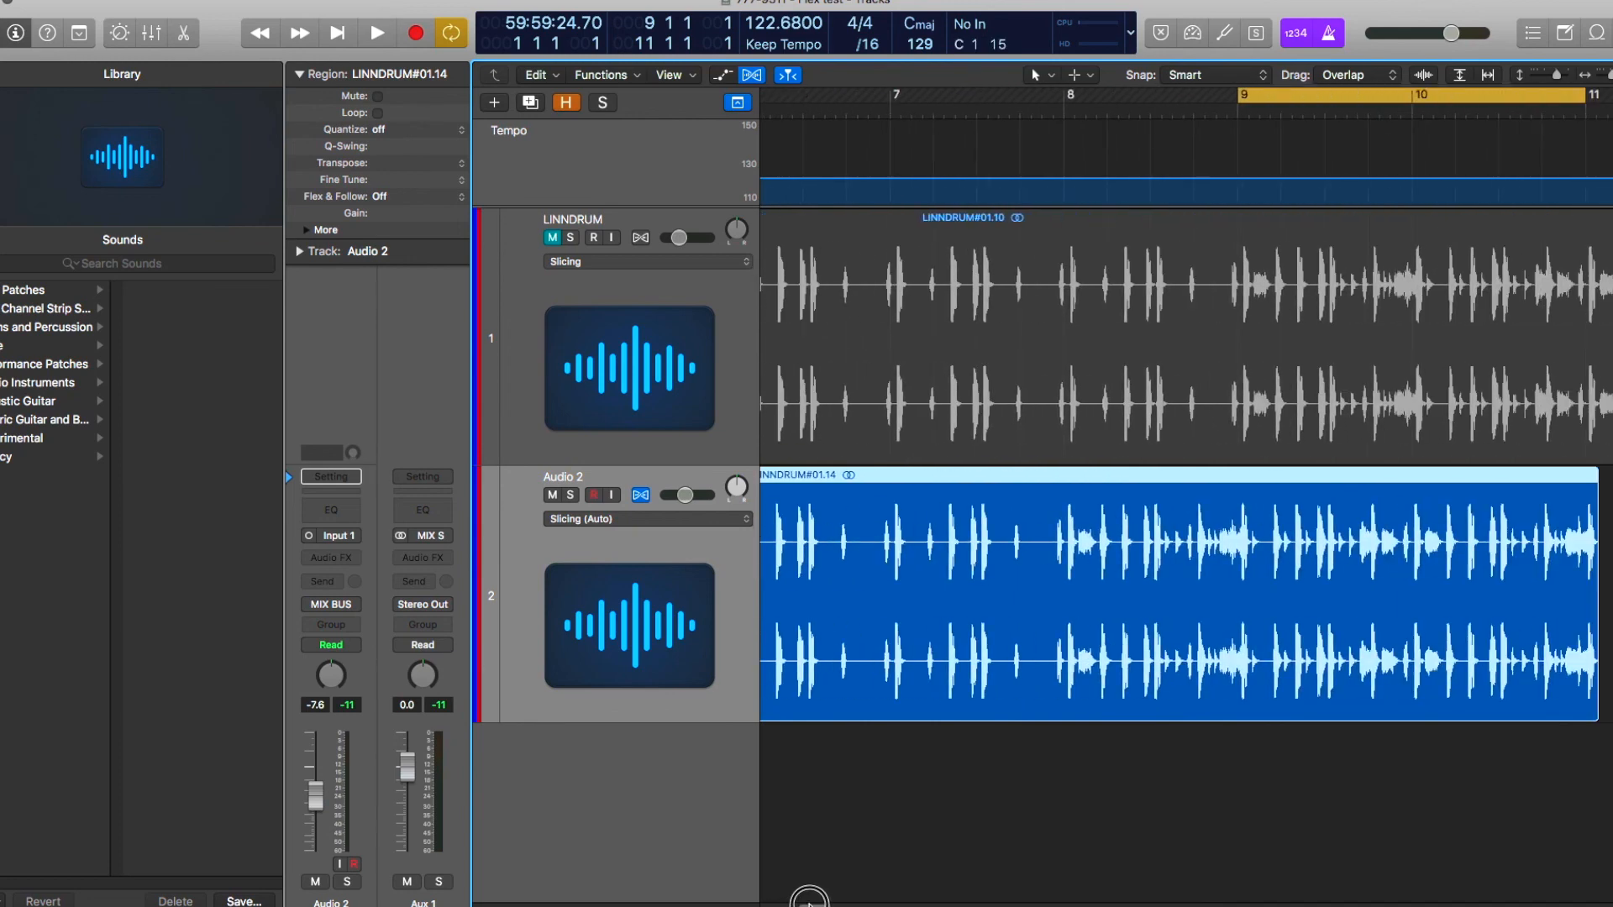
scroll(809, 897, "right", 5)
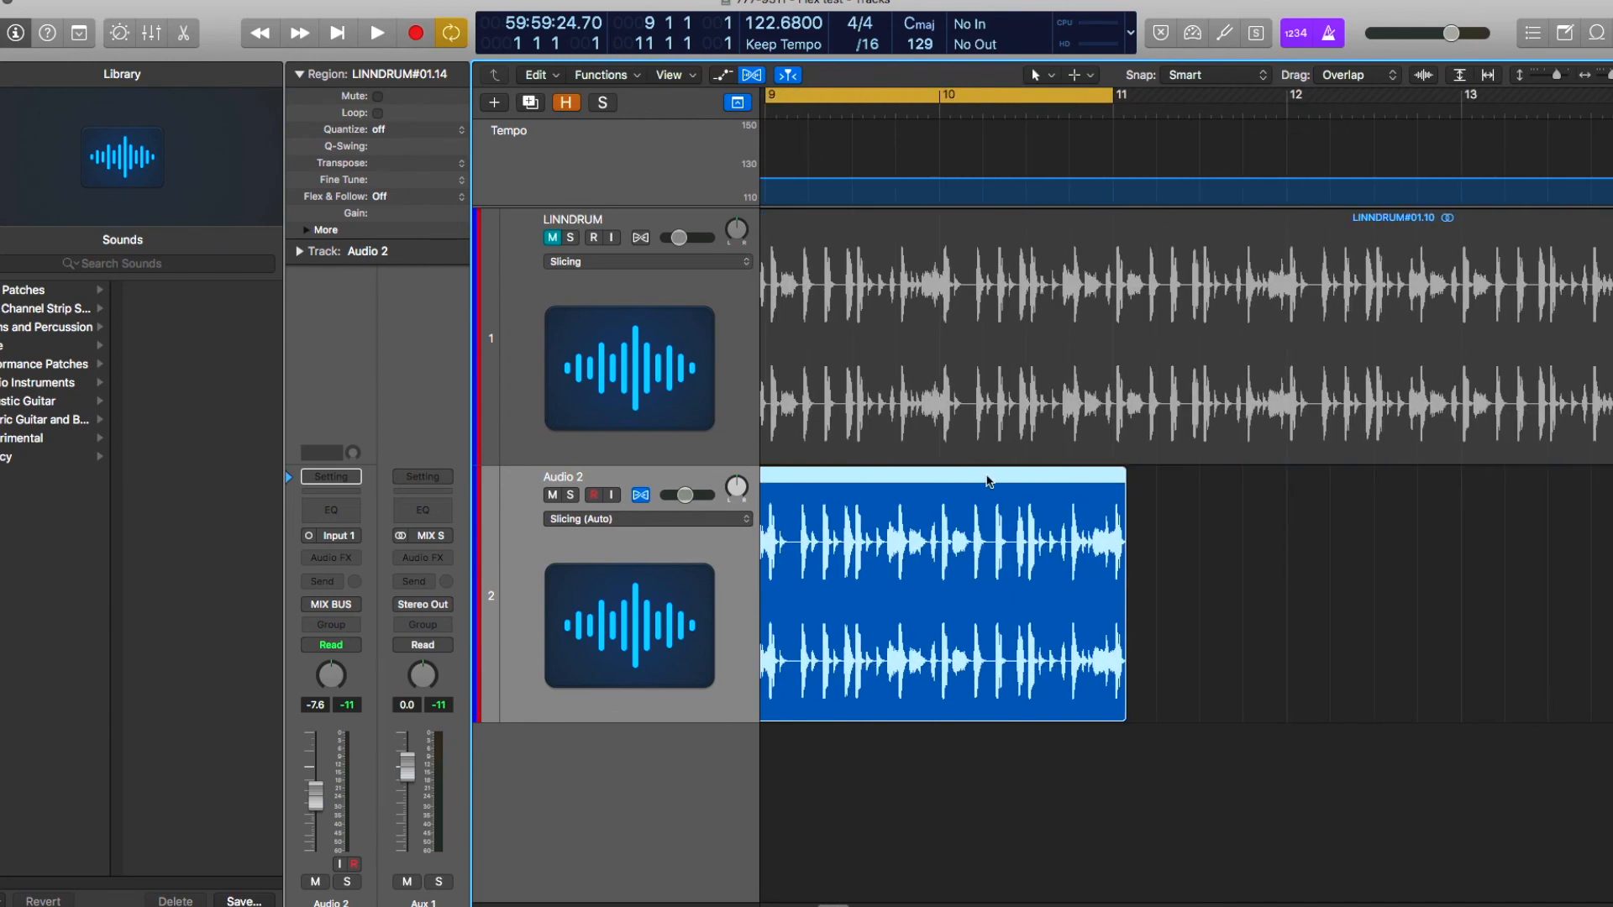